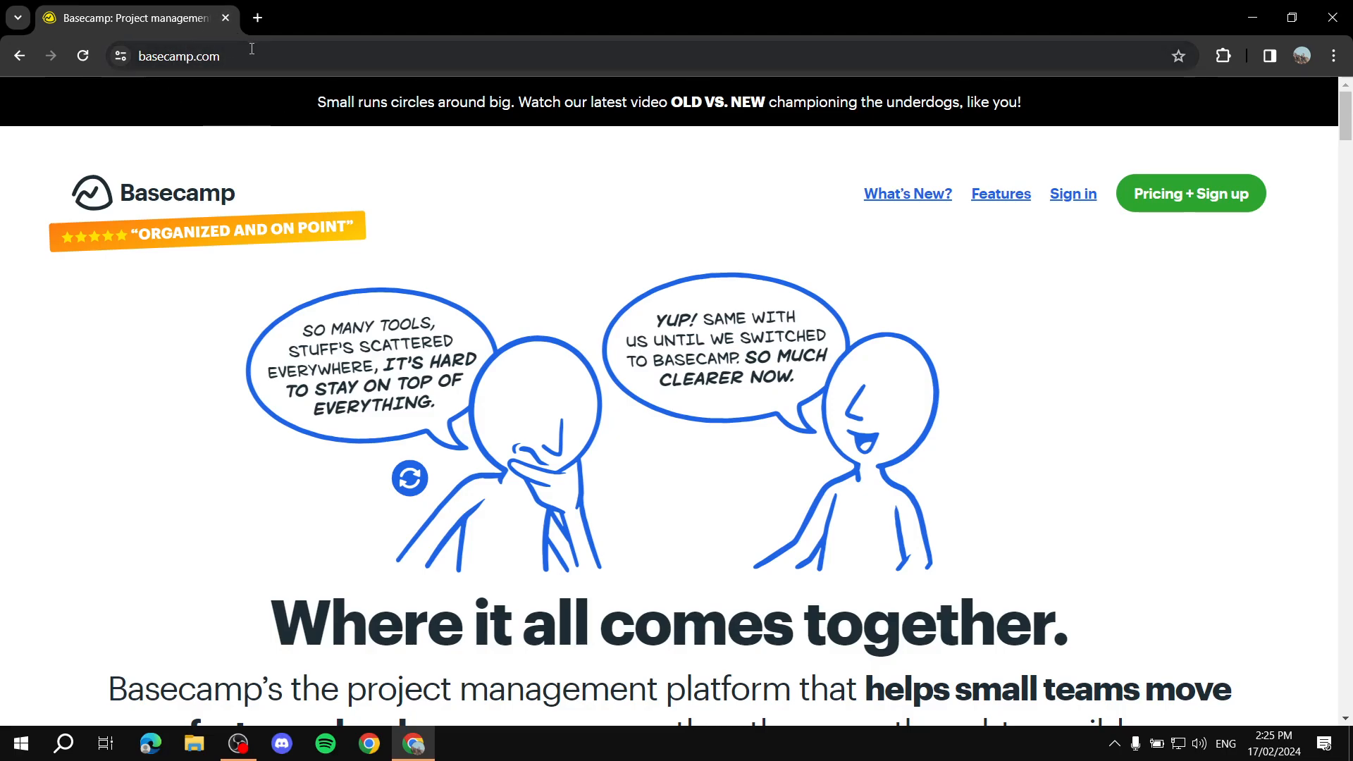
Step: Open Basecamp's pricing and sign-up page and read the free-trial offer
left_click(199, 57)
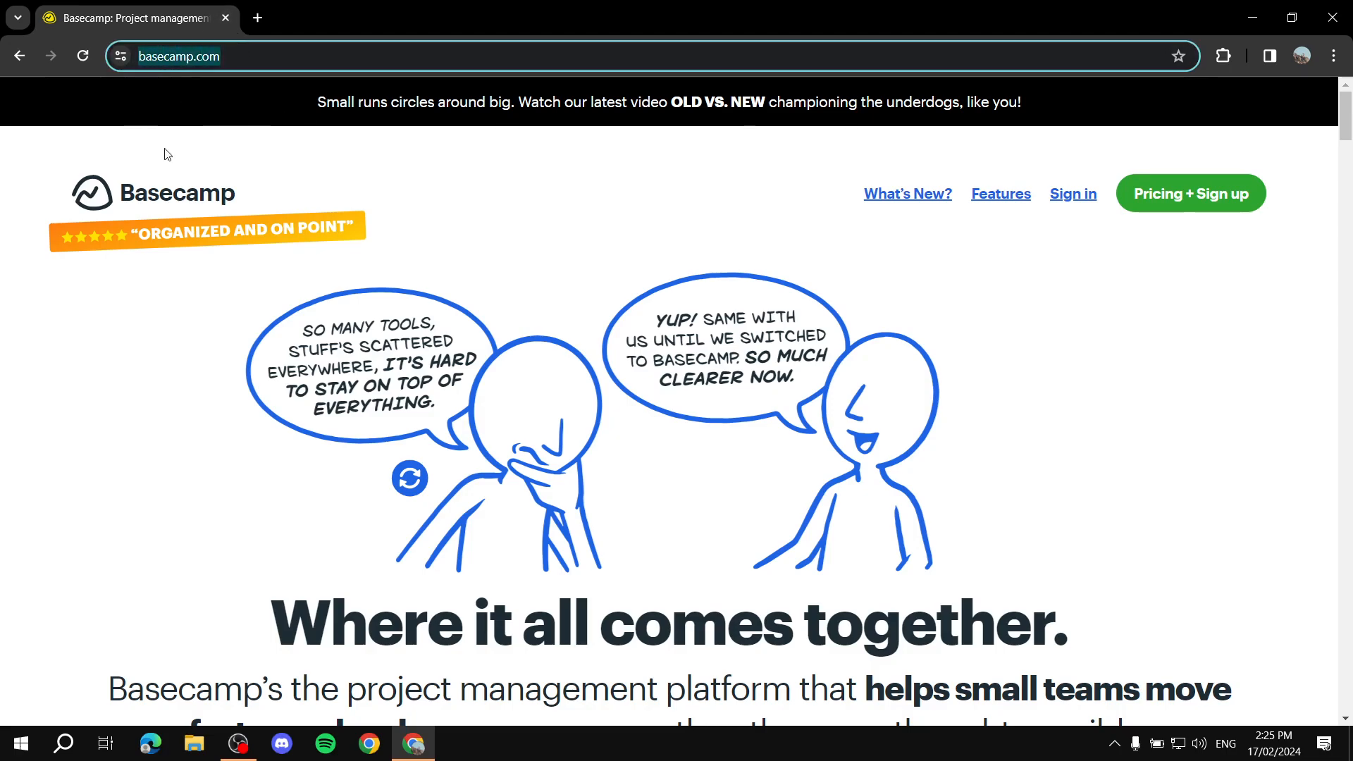
left_click(610, 235)
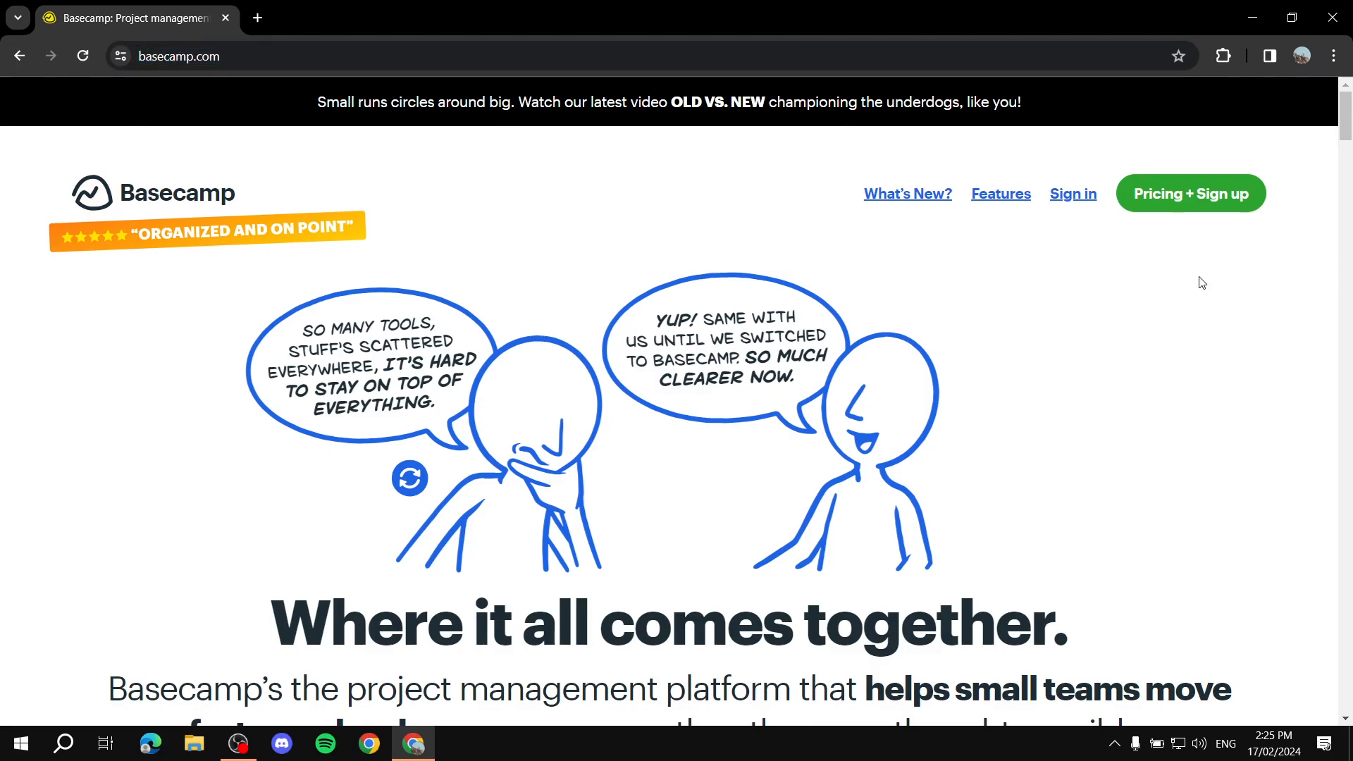
left_click(1210, 202)
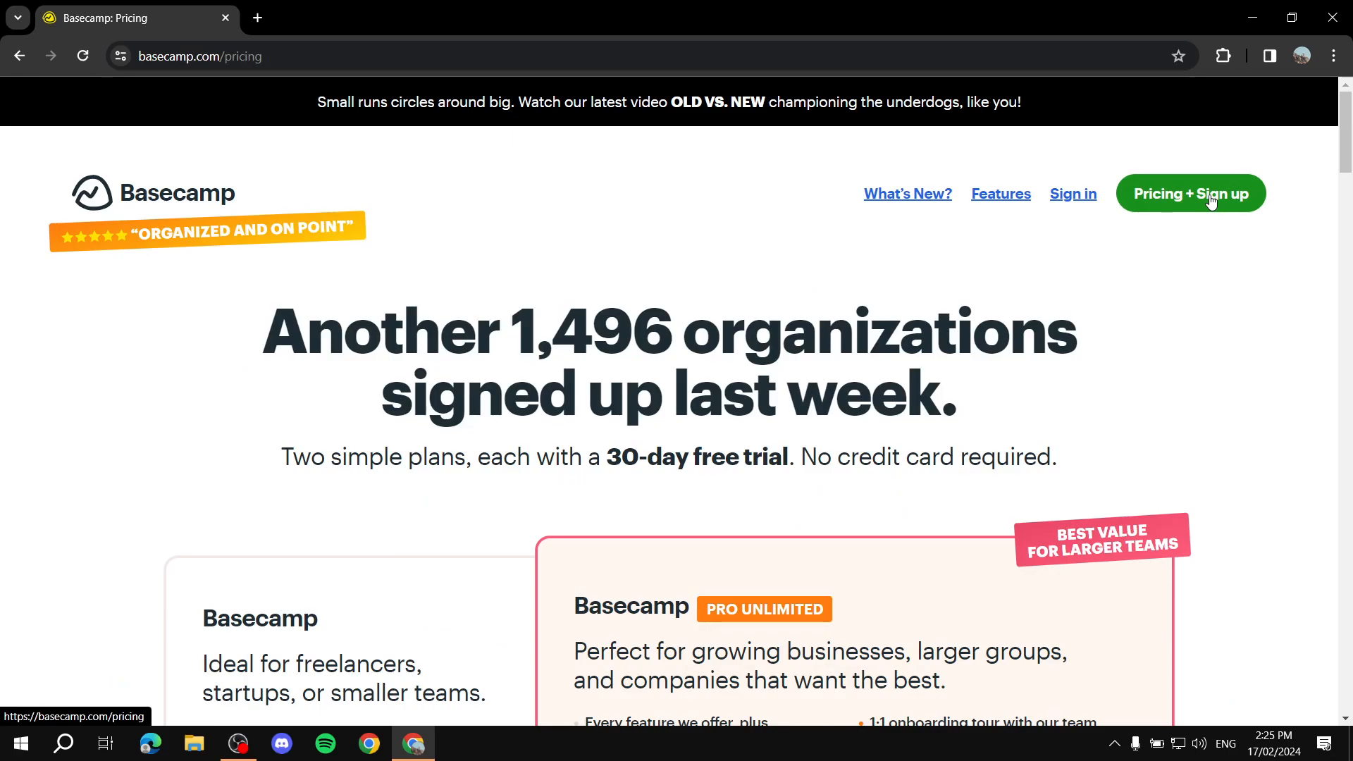
left_click_drag(608, 457, 795, 456)
left_click(796, 493)
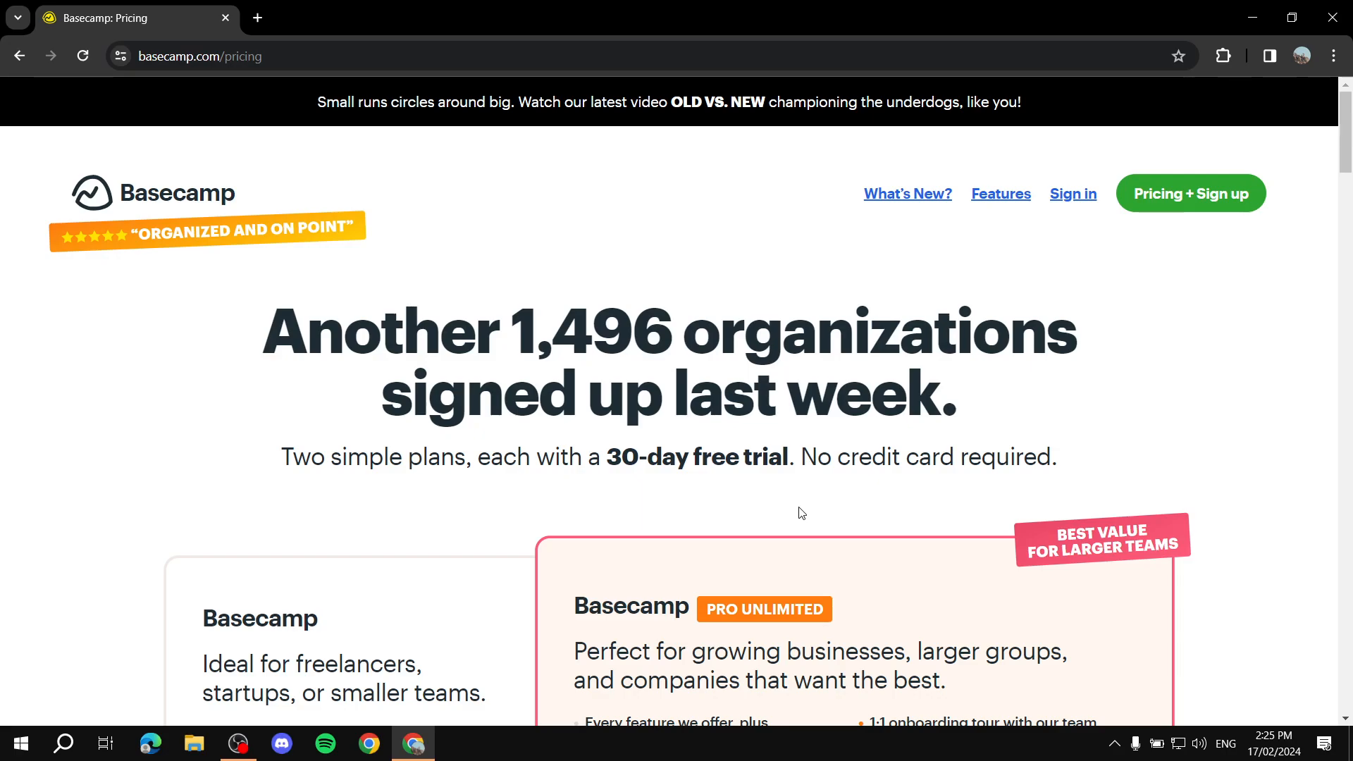
Step: Review the standard Basecamp plan's target users, price, included features and storage allowance
scroll(801, 513, "down", 2)
scroll(822, 432, "down", 1)
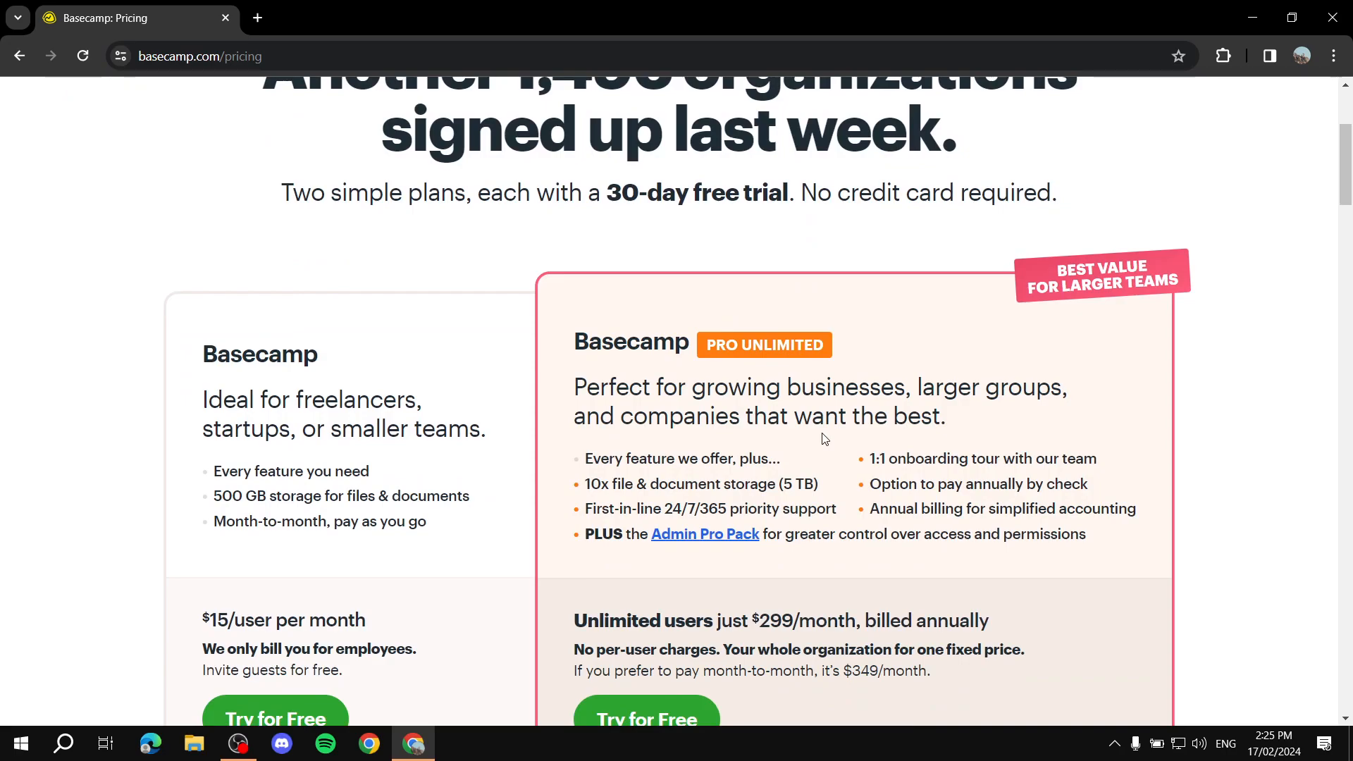
scroll(188, 383, "down", 1)
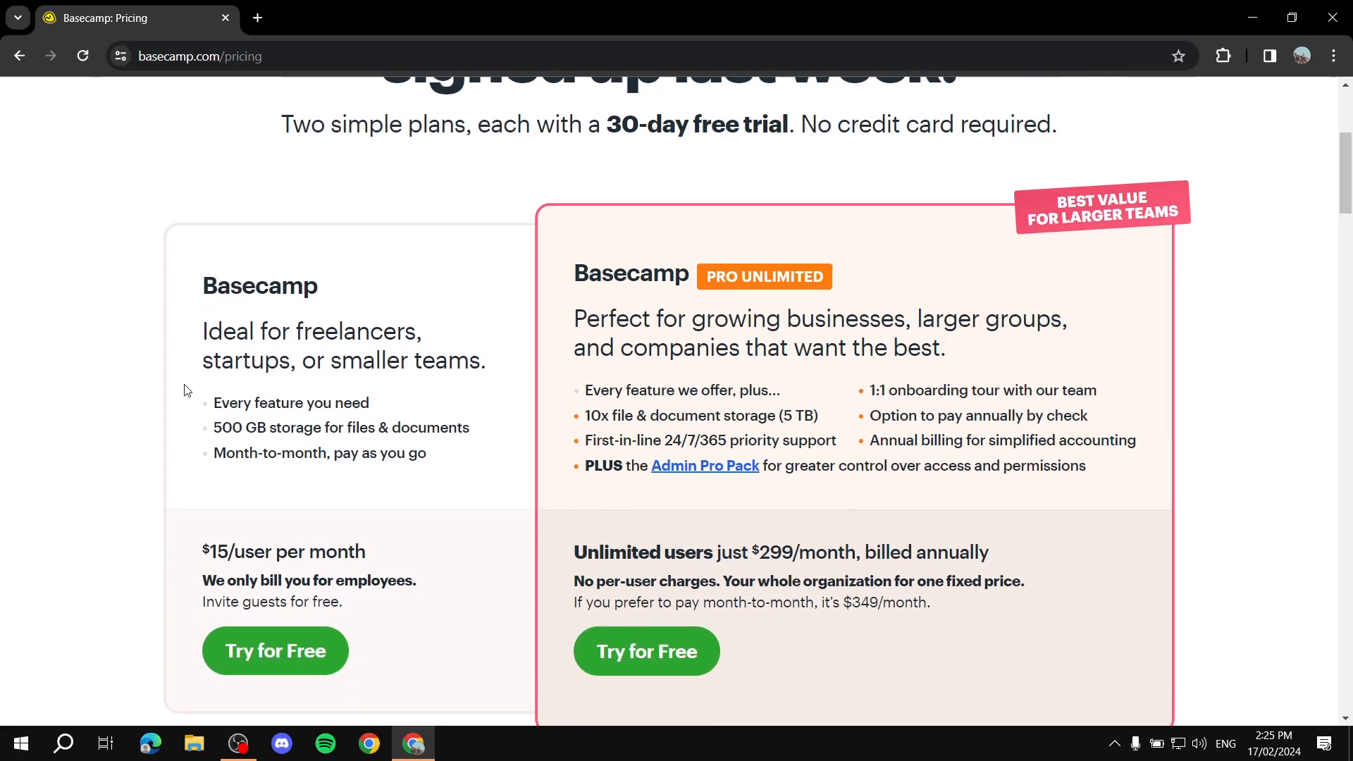
left_click_drag(208, 527, 424, 521)
left_click(430, 514)
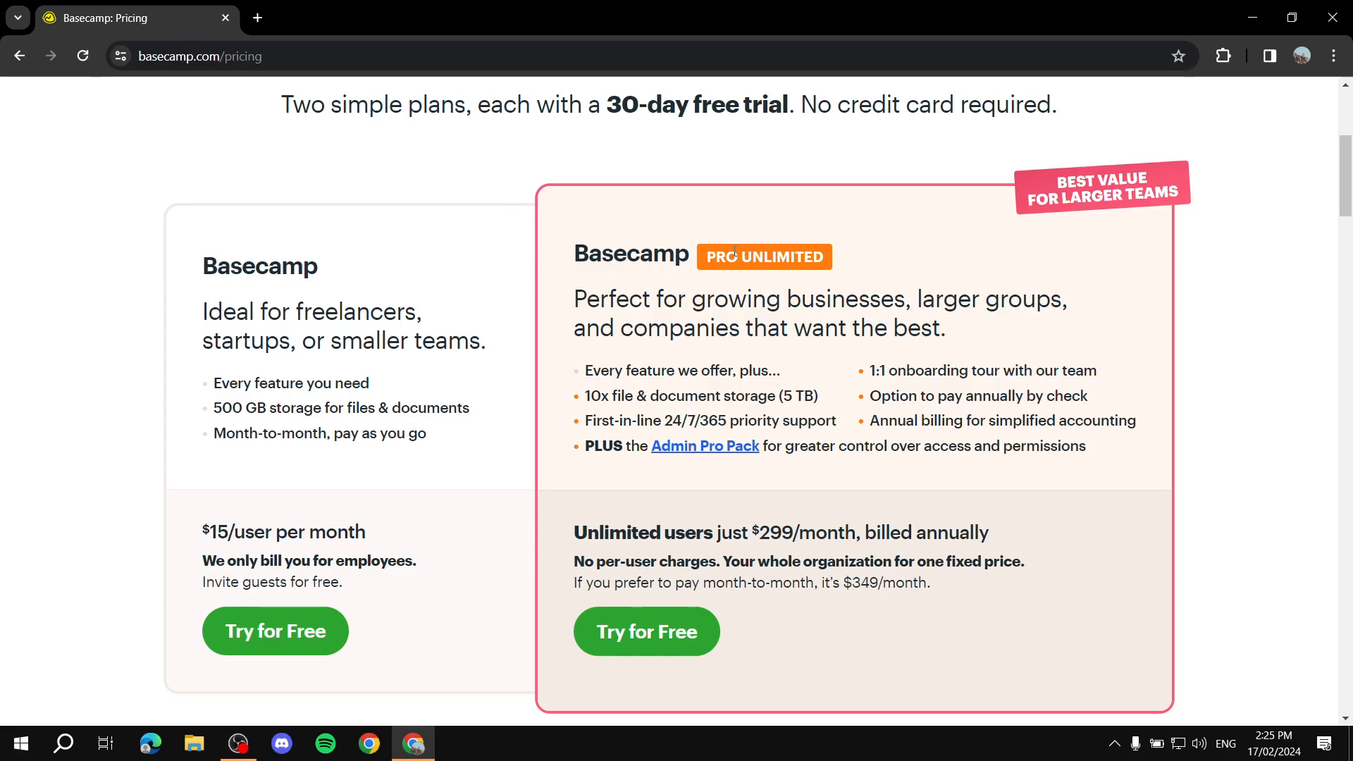
left_click_drag(202, 272, 428, 280)
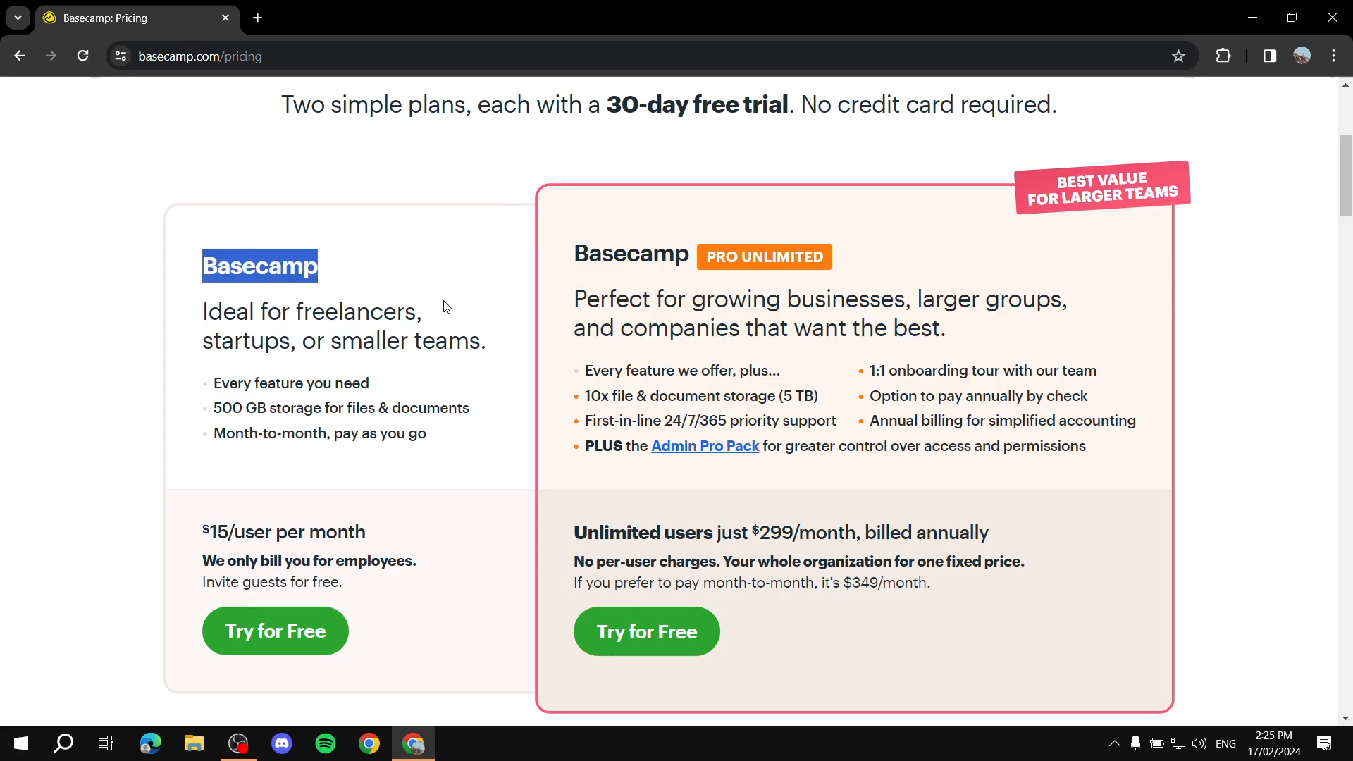
left_click(357, 270)
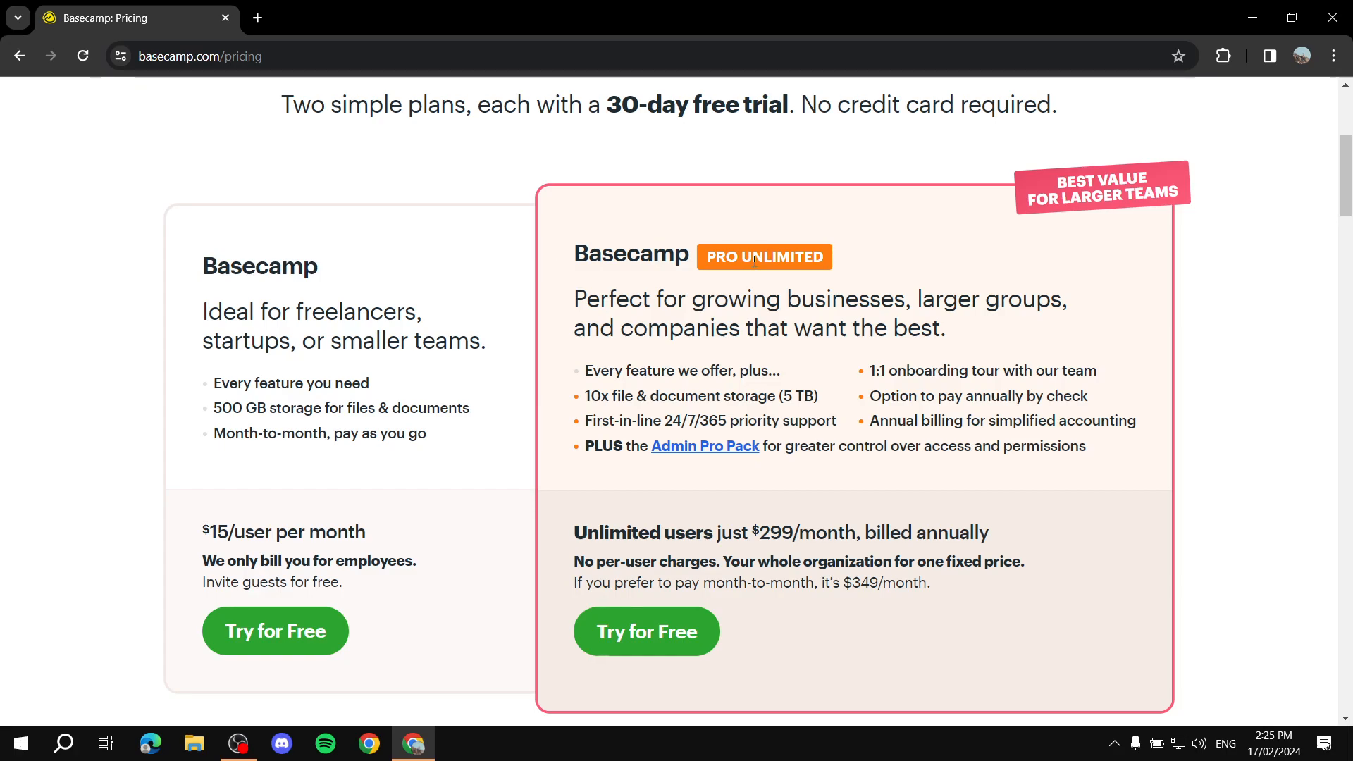
left_click_drag(201, 529, 396, 537)
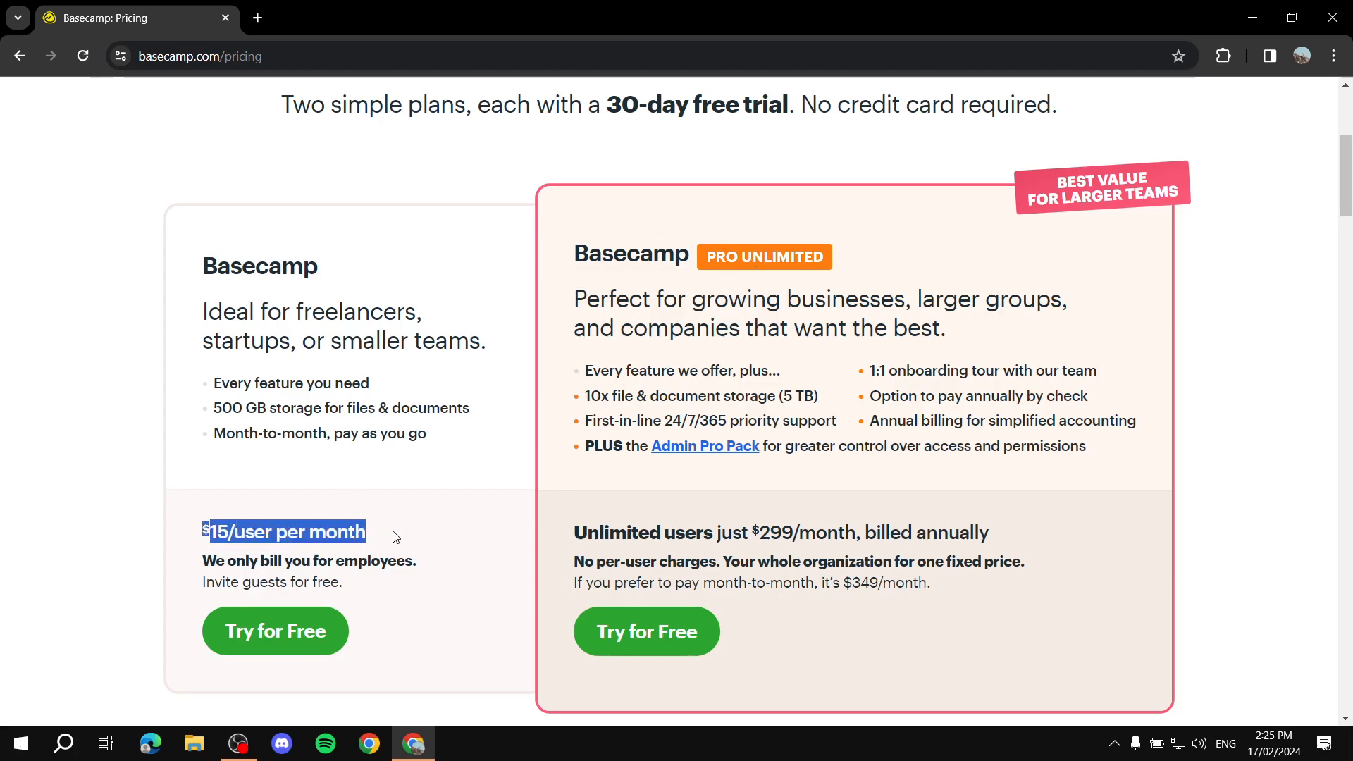
left_click(441, 511)
left_click_drag(206, 393, 475, 449)
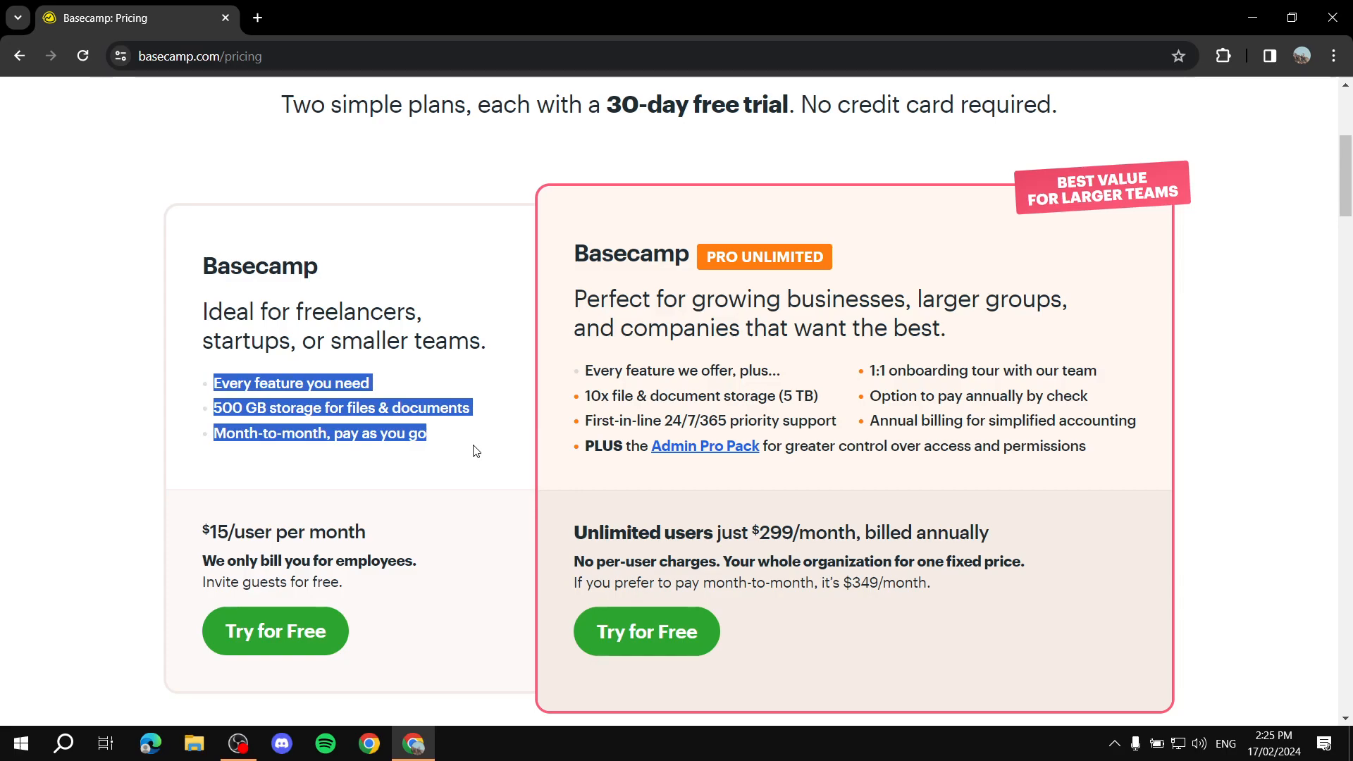
left_click(501, 451)
left_click_drag(213, 413, 278, 413)
left_click(372, 532)
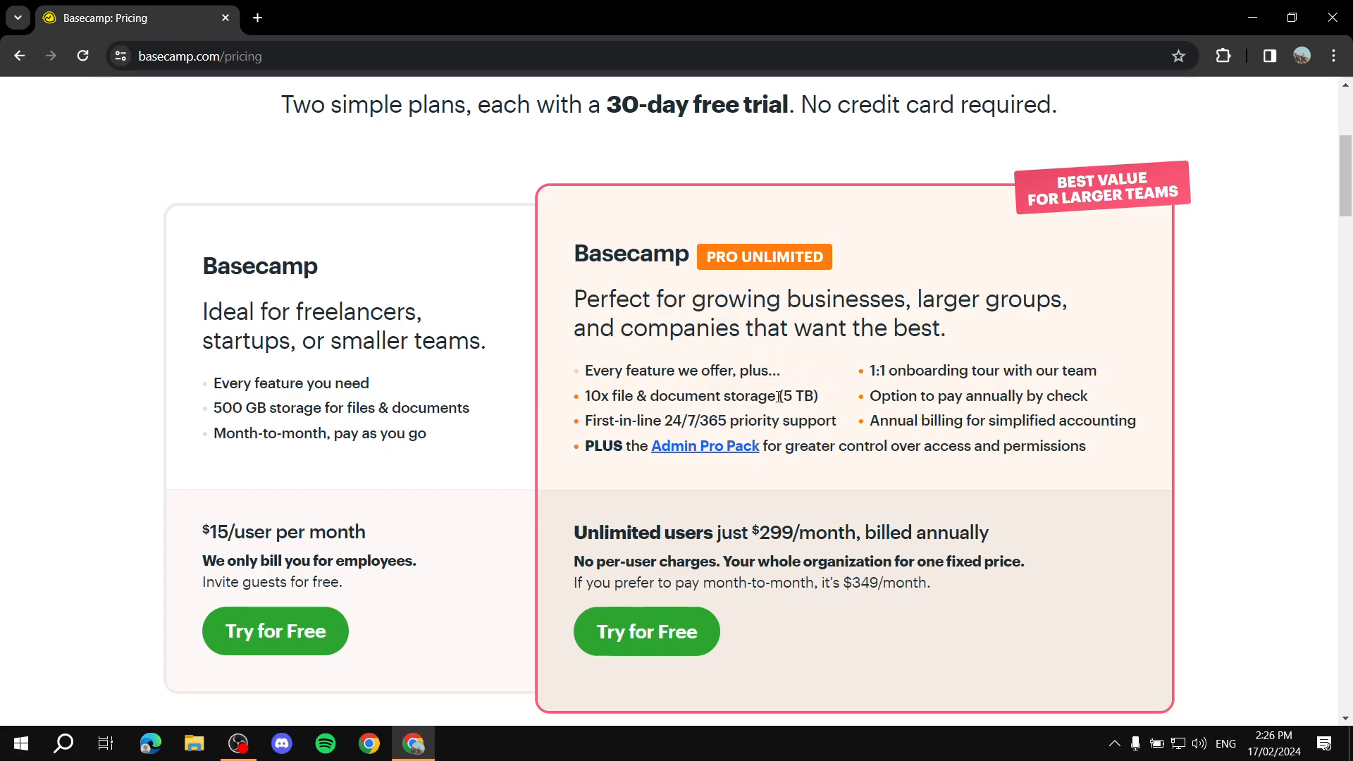
Step: Review the Pro Unlimited plan's storage allowance, feature list and annual billing terms
left_click_drag(778, 396, 835, 403)
left_click_drag(728, 299, 1102, 523)
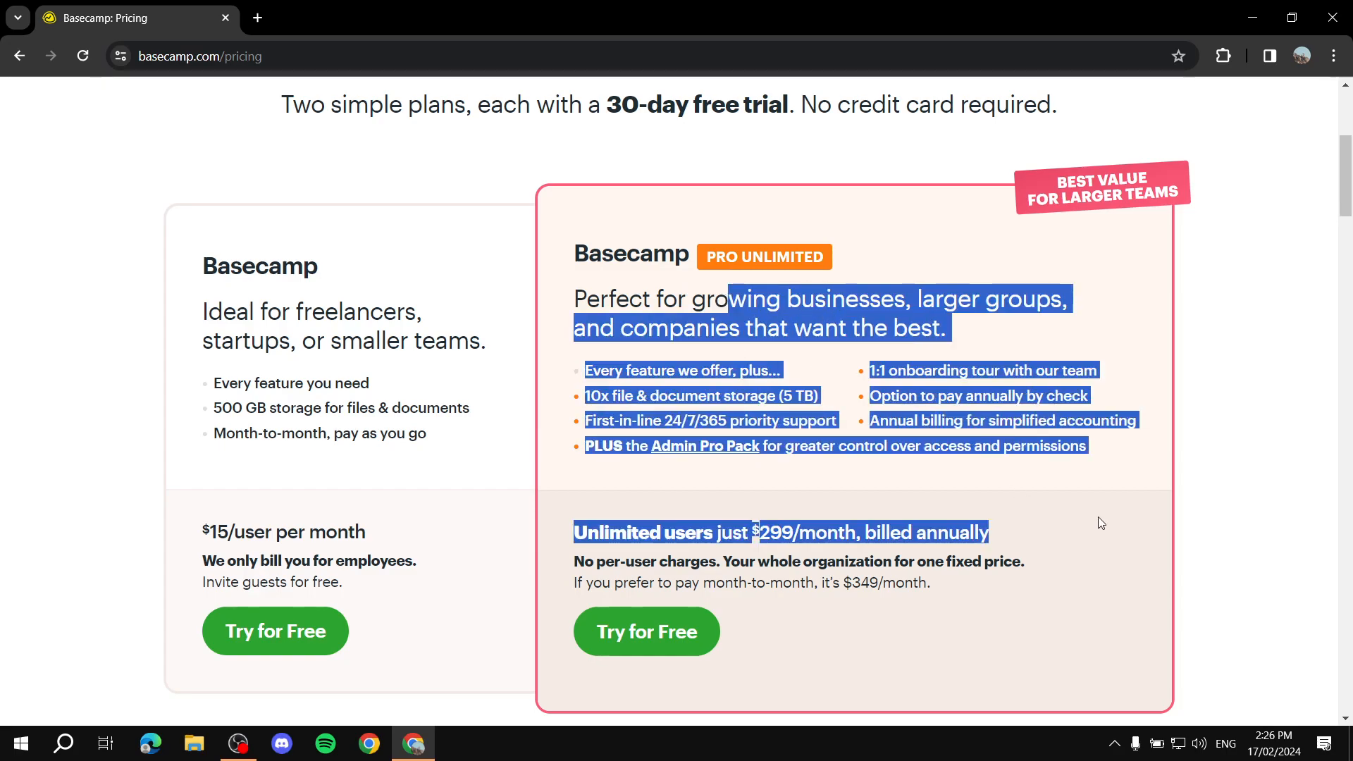
left_click(1143, 512)
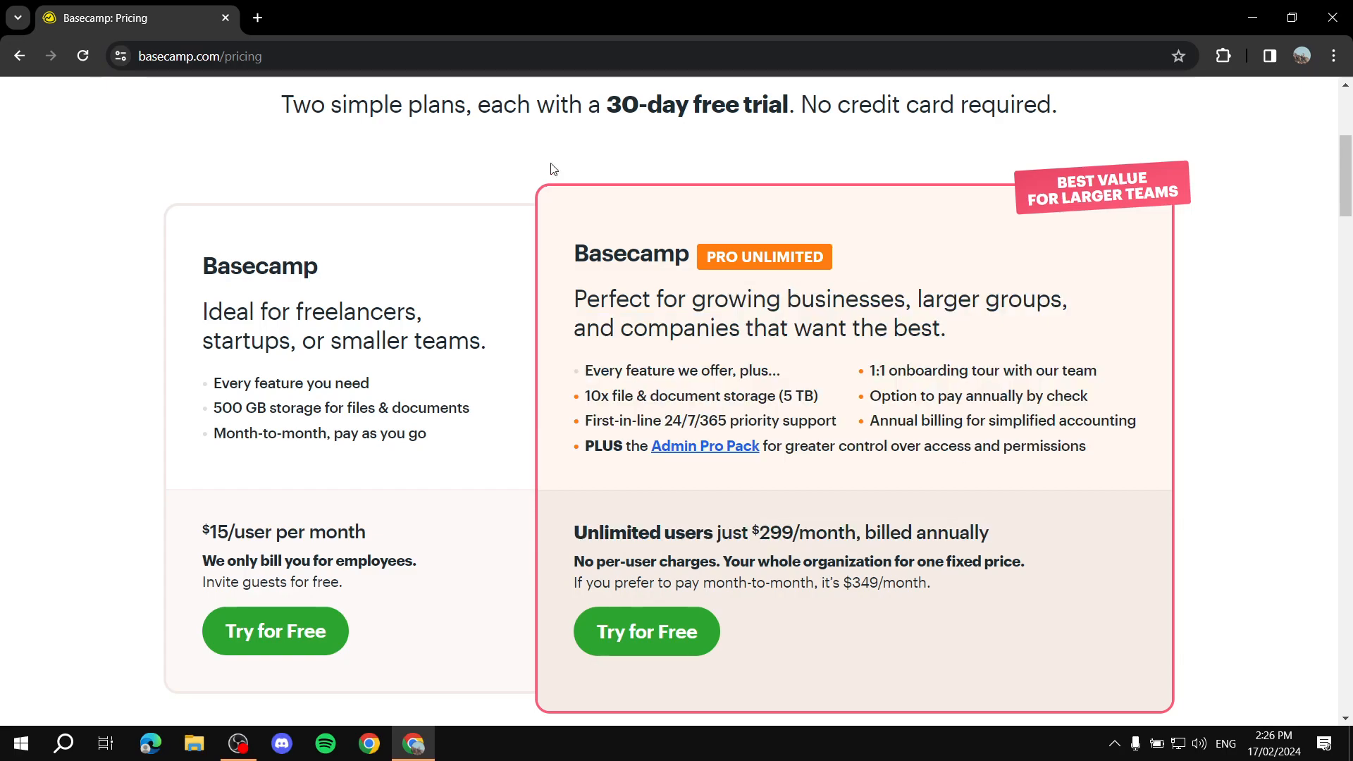
scroll(442, 350, "down", 1)
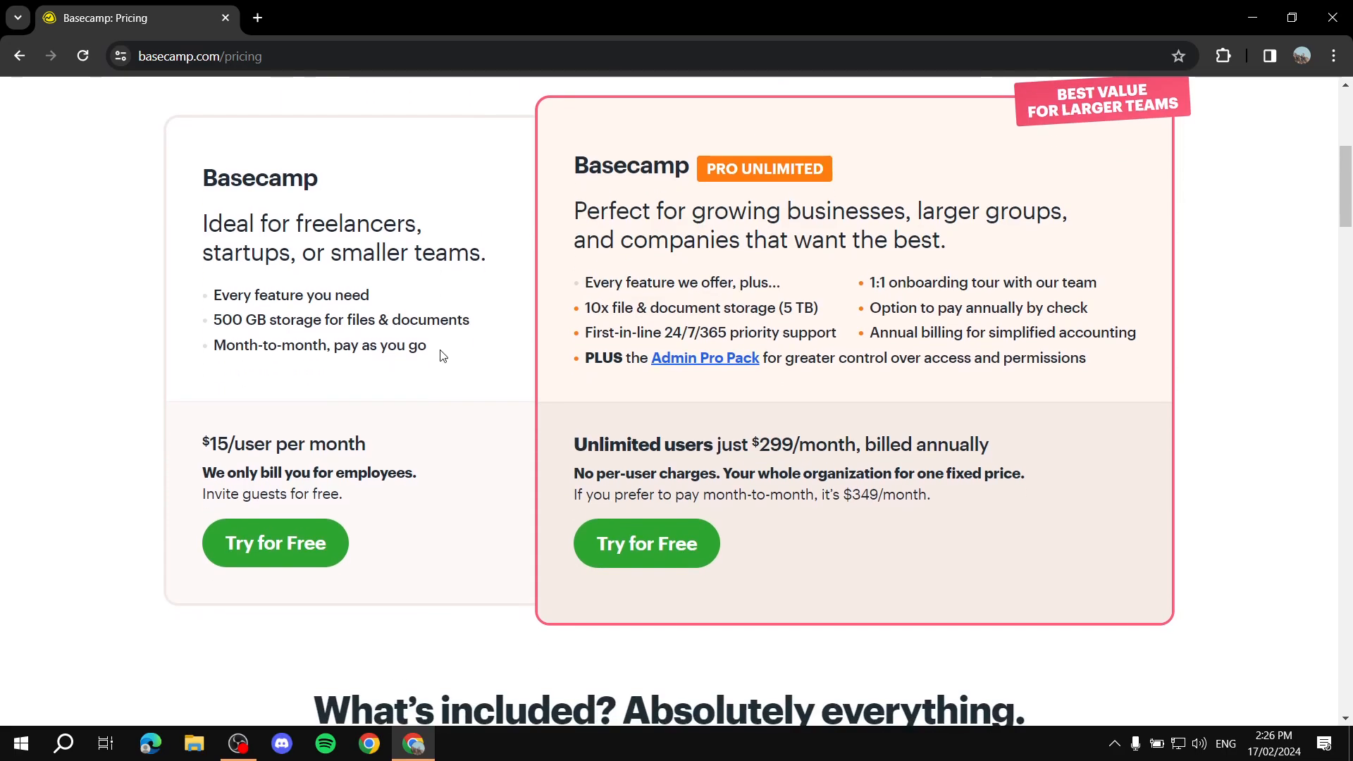
scroll(441, 354, "up", 2)
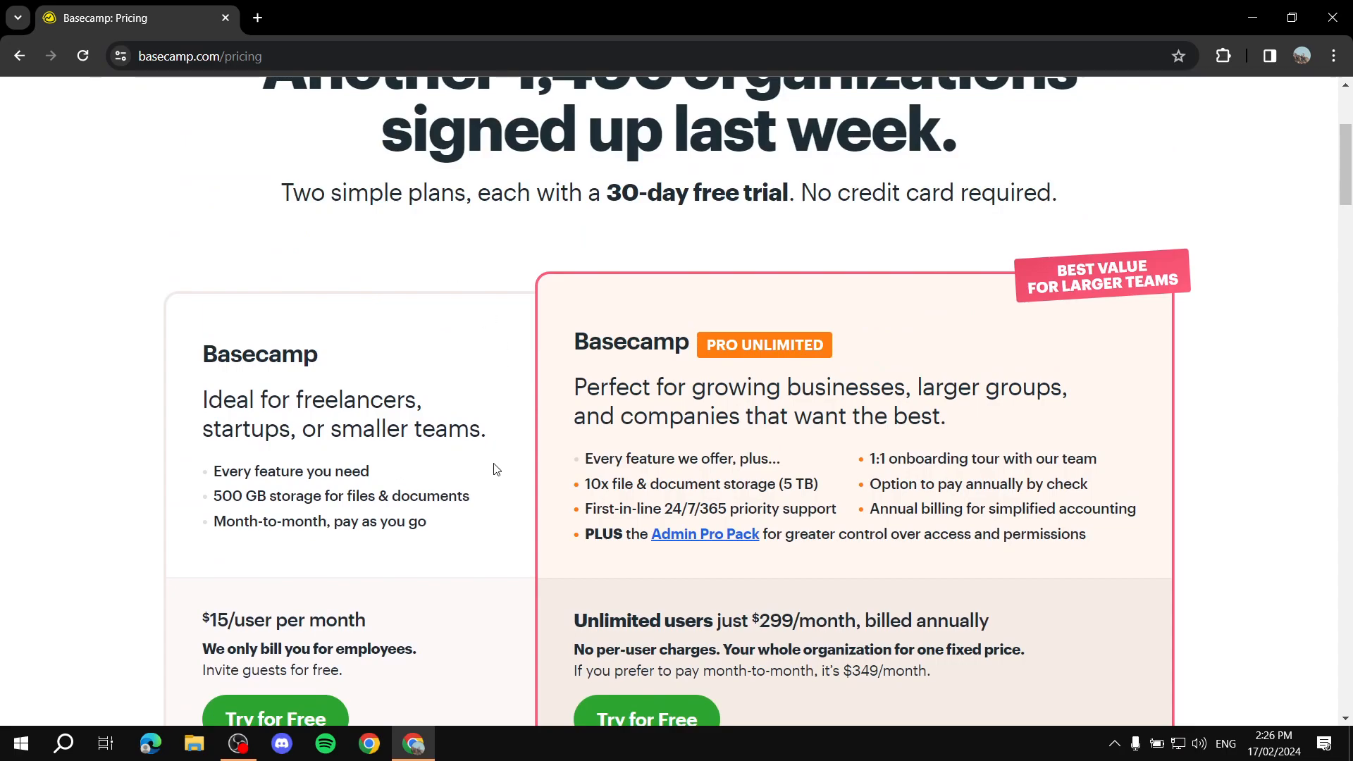
Step: Compare the standard plan's per-user price and guest policy with the Pro Unlimited plan's fixed monthly price
left_click_drag(204, 620, 444, 620)
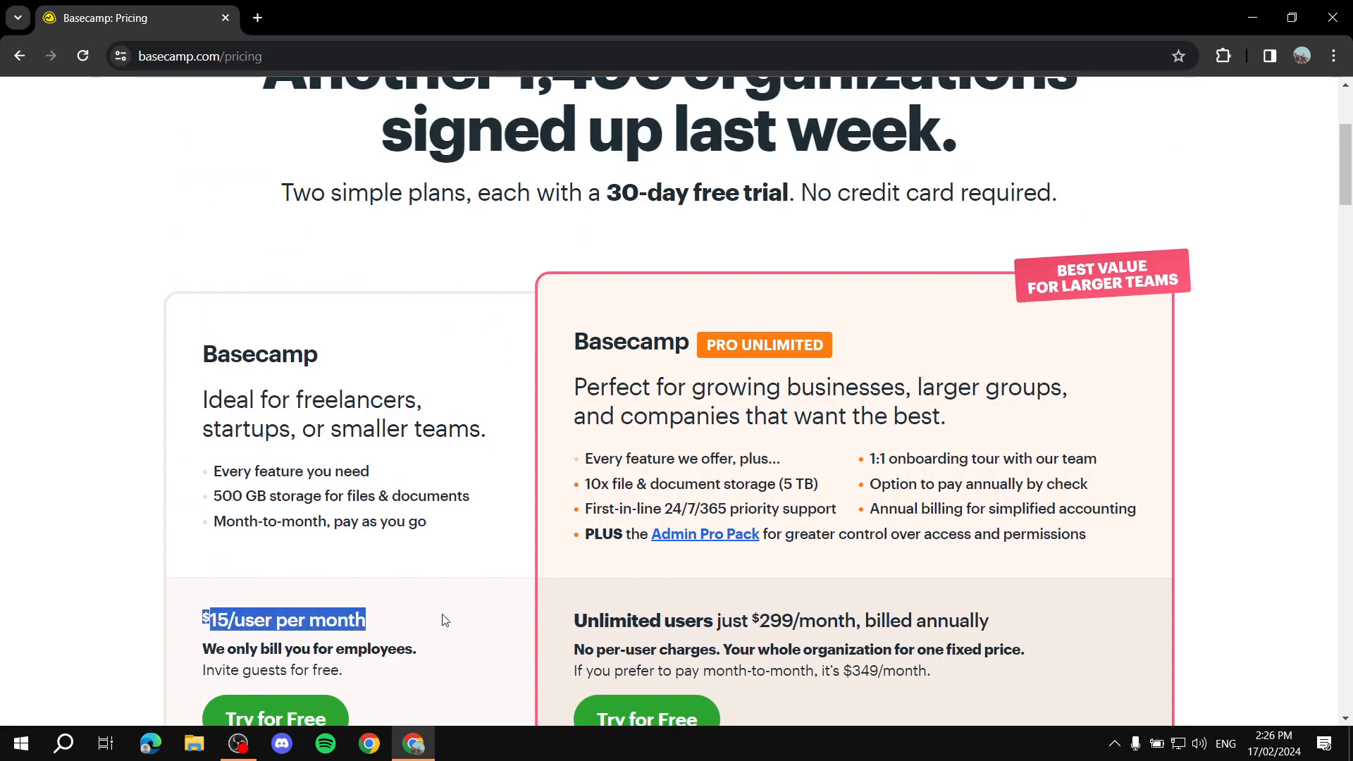
left_click(445, 620)
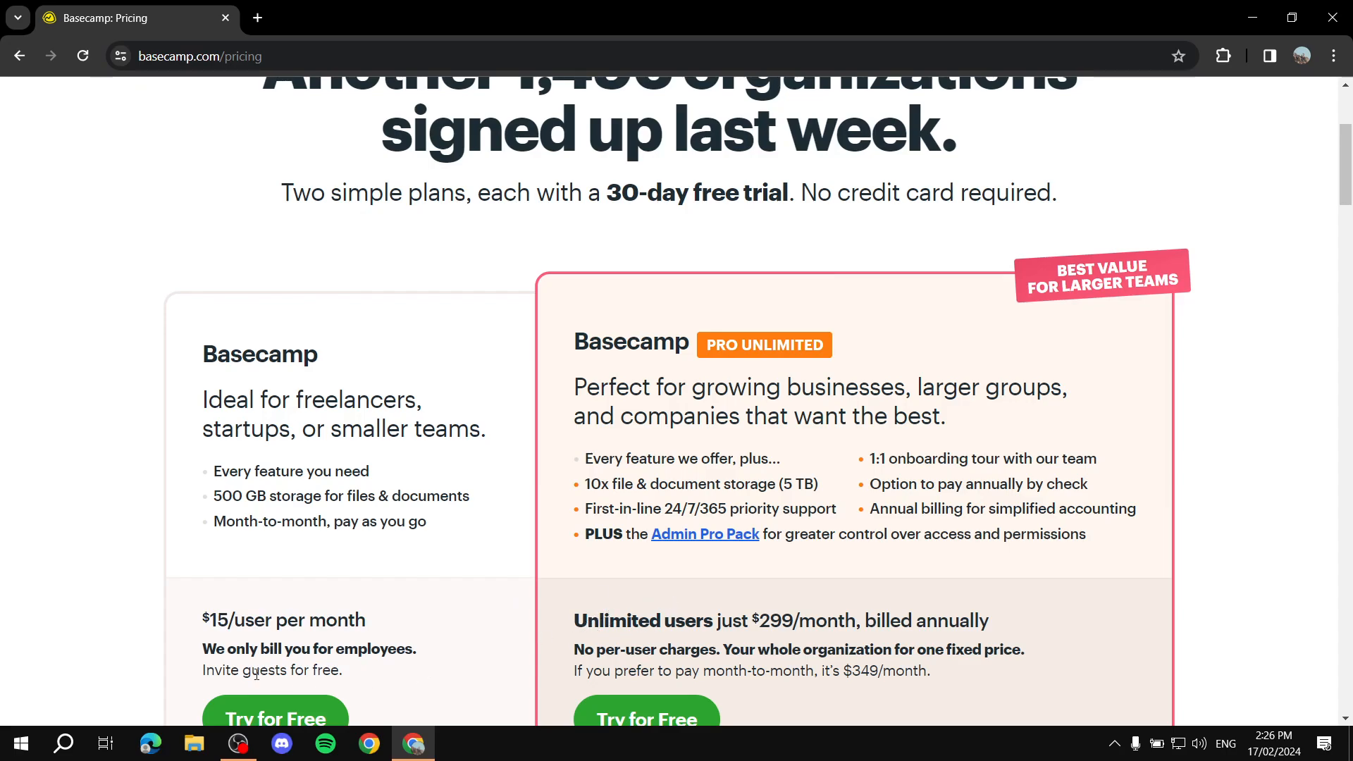
left_click_drag(202, 678, 343, 673)
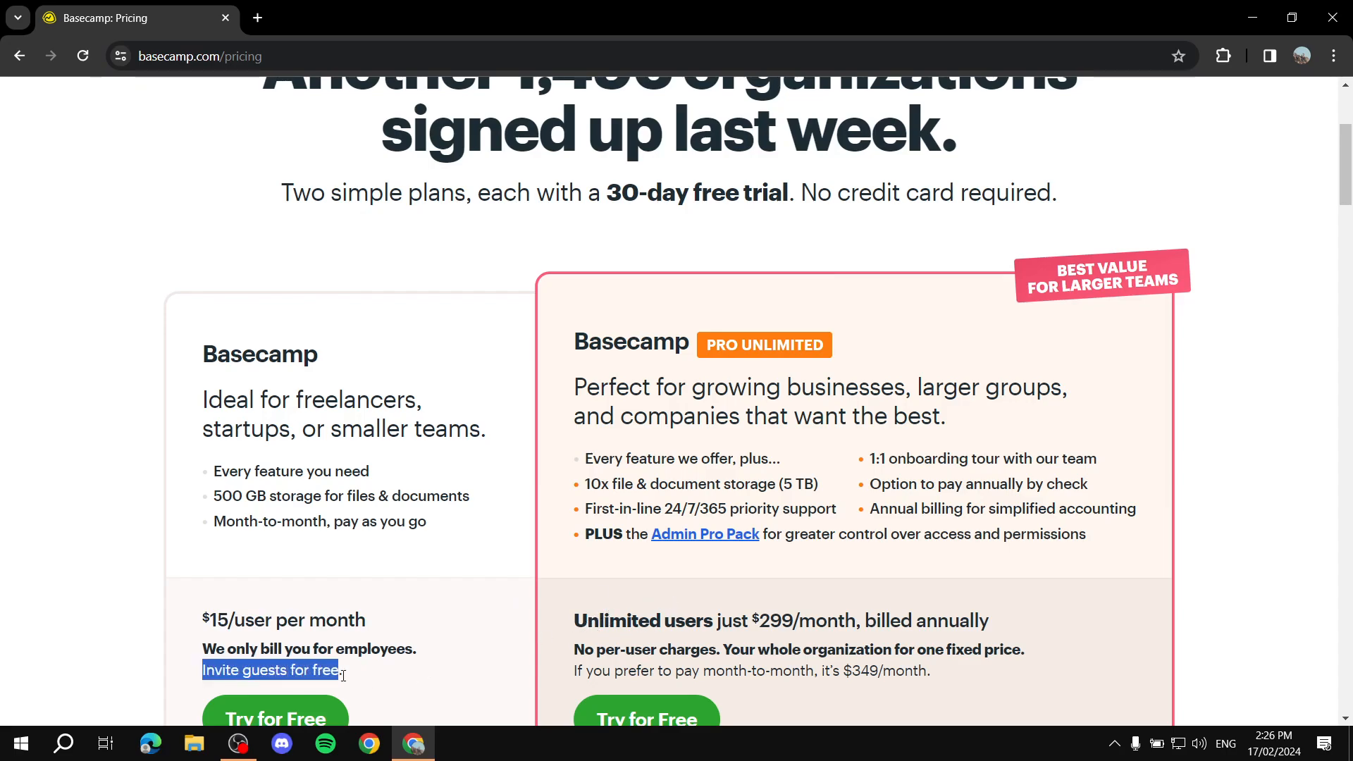
left_click(379, 682)
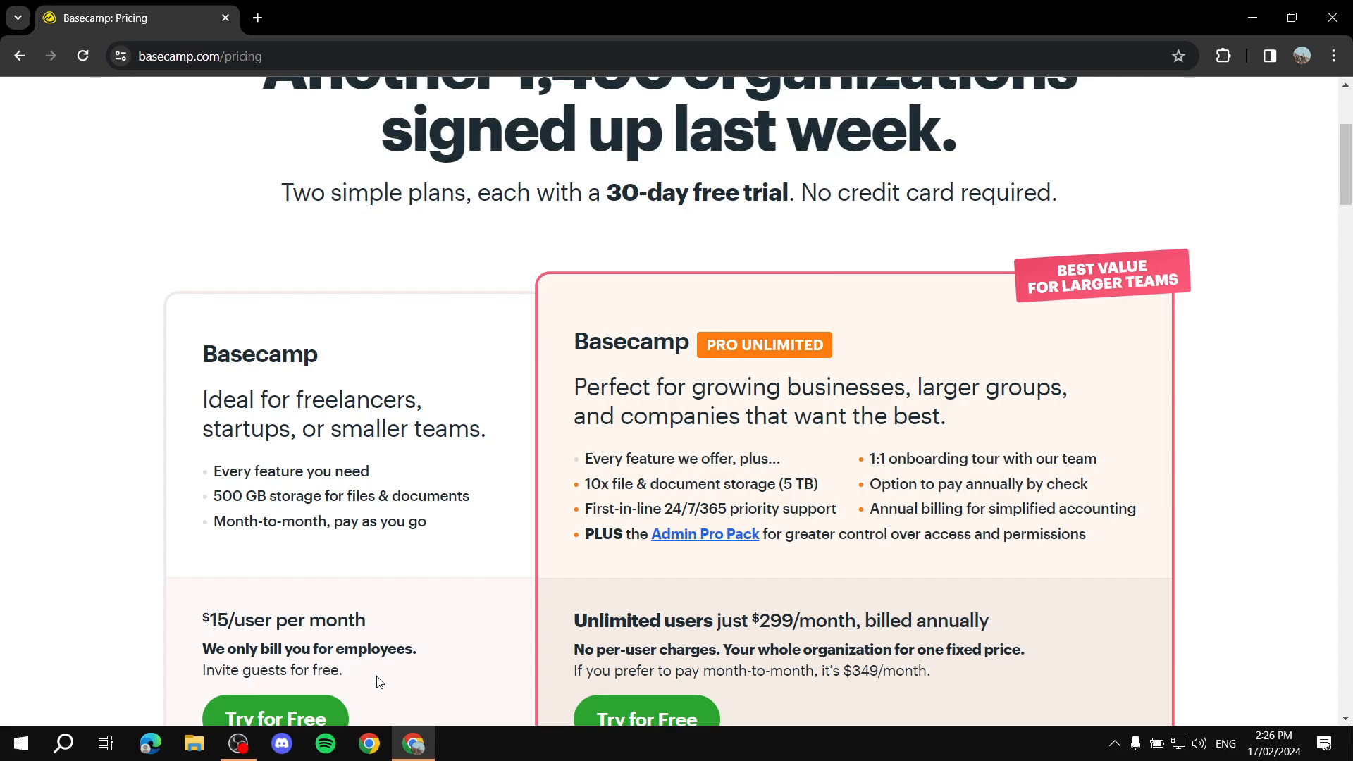
left_click_drag(200, 619, 416, 621)
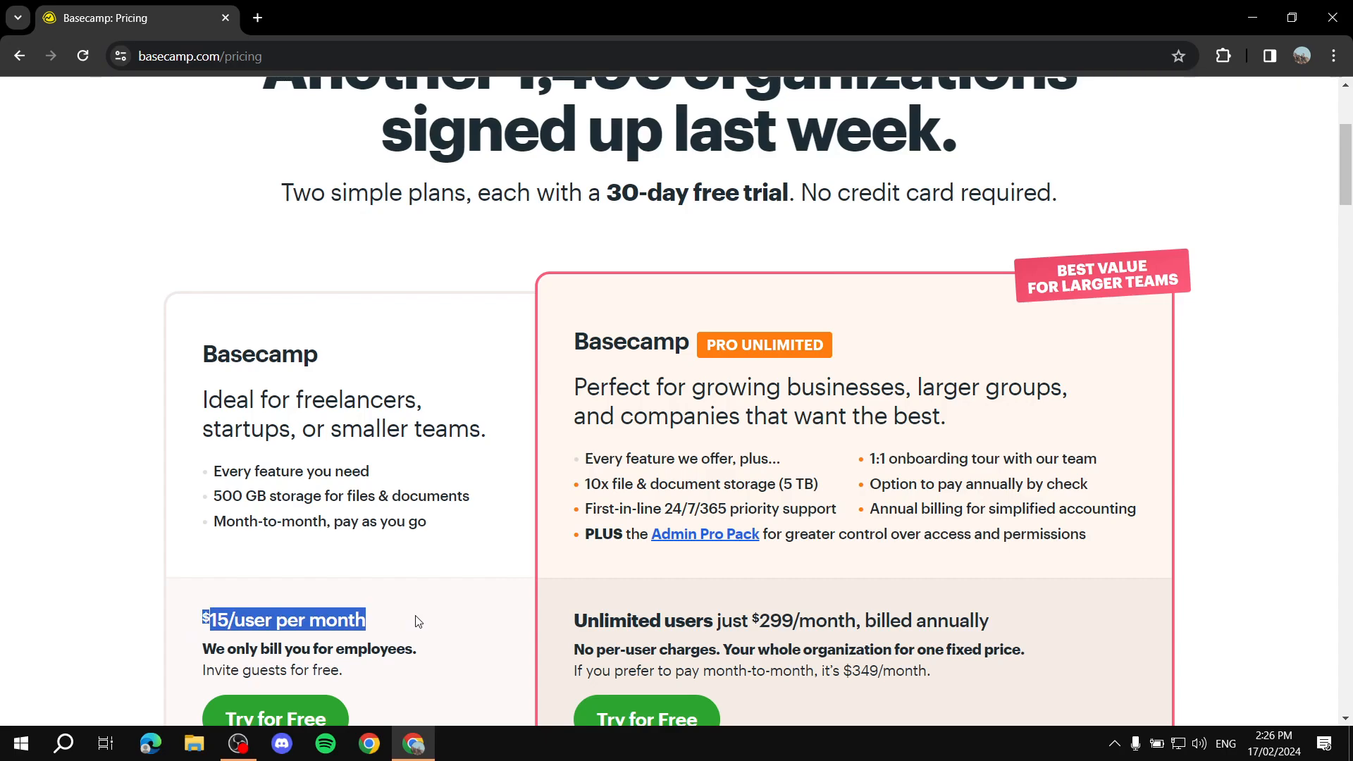
left_click(441, 610)
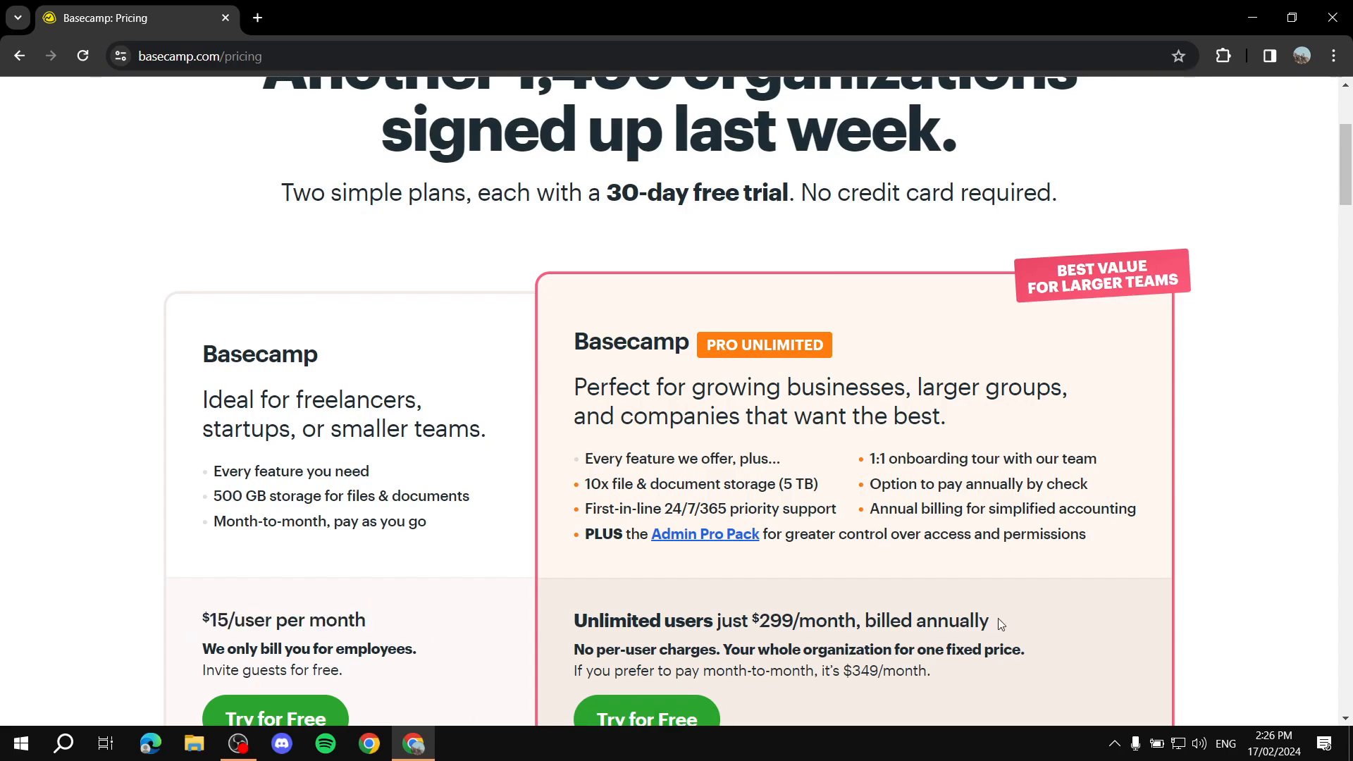
scroll(1018, 574, "down", 1)
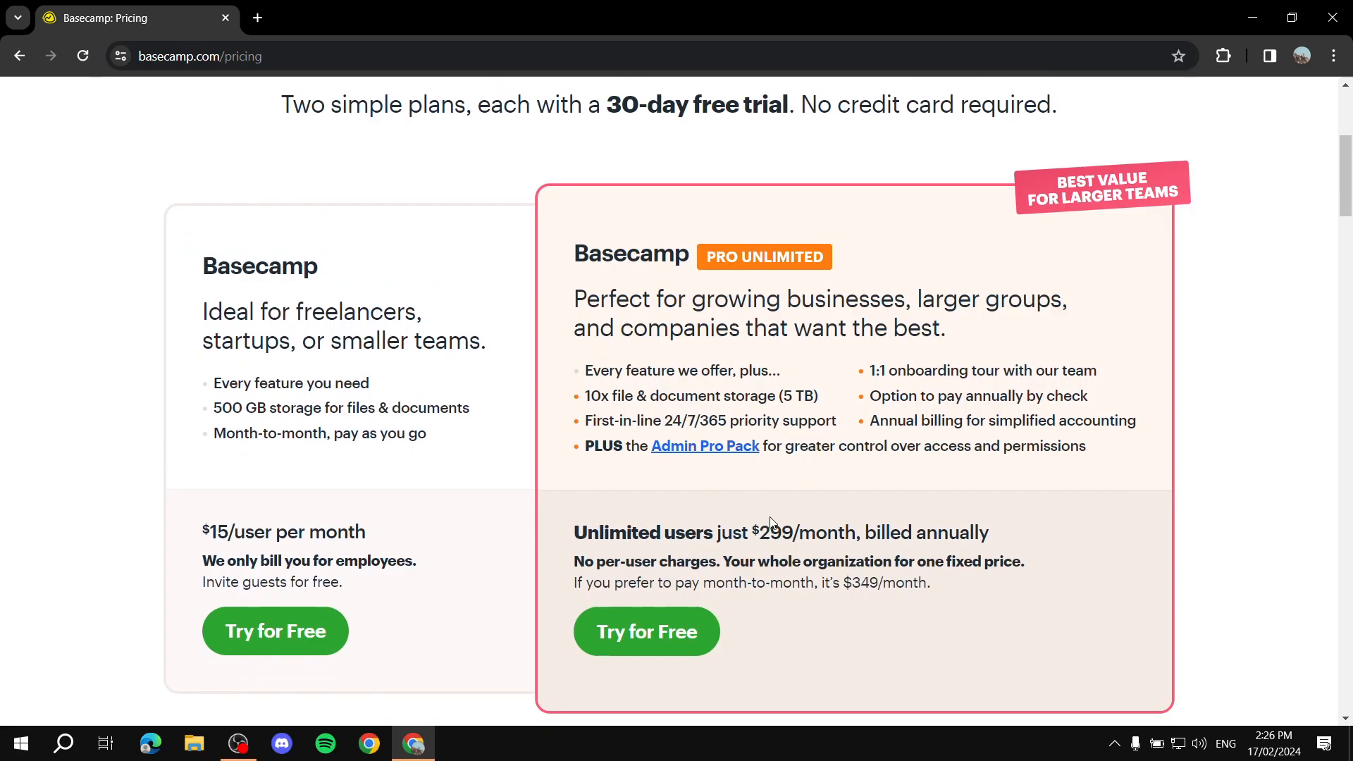
left_click_drag(753, 531, 861, 530)
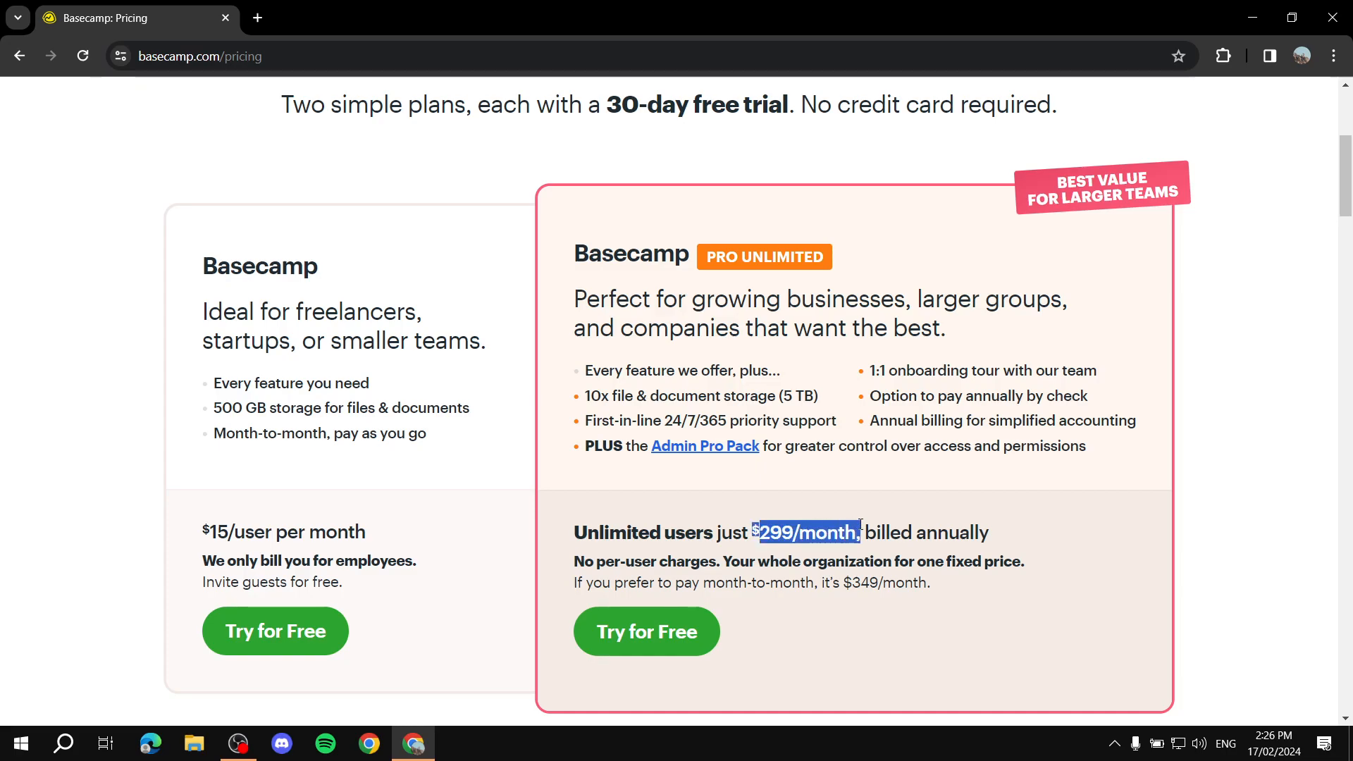
left_click(905, 480)
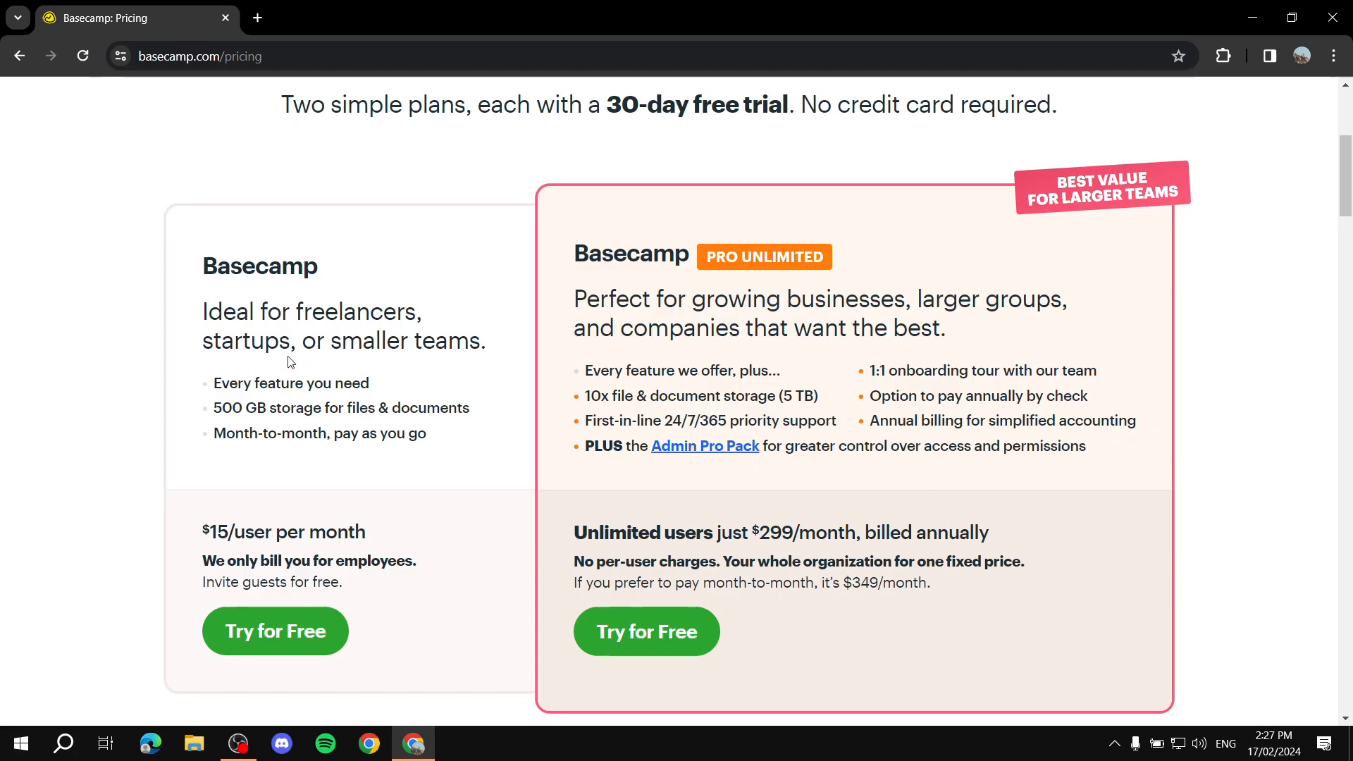
Step: Compare the features, storage and priority support offered by the standard and Pro Unlimited plans
left_click_drag(212, 383, 433, 381)
left_click(433, 380)
left_click_drag(767, 398, 832, 404)
left_click(831, 404)
left_click_drag(592, 422, 831, 421)
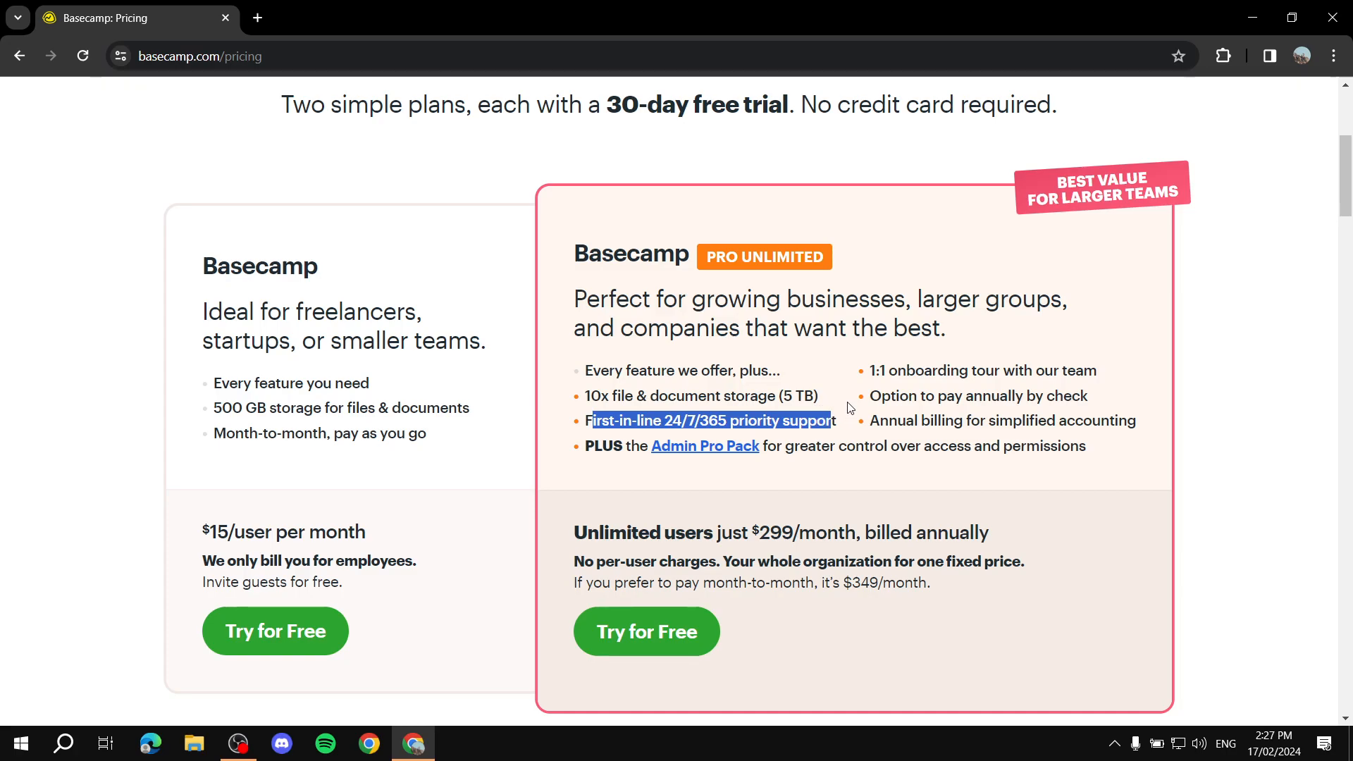
left_click(1042, 472)
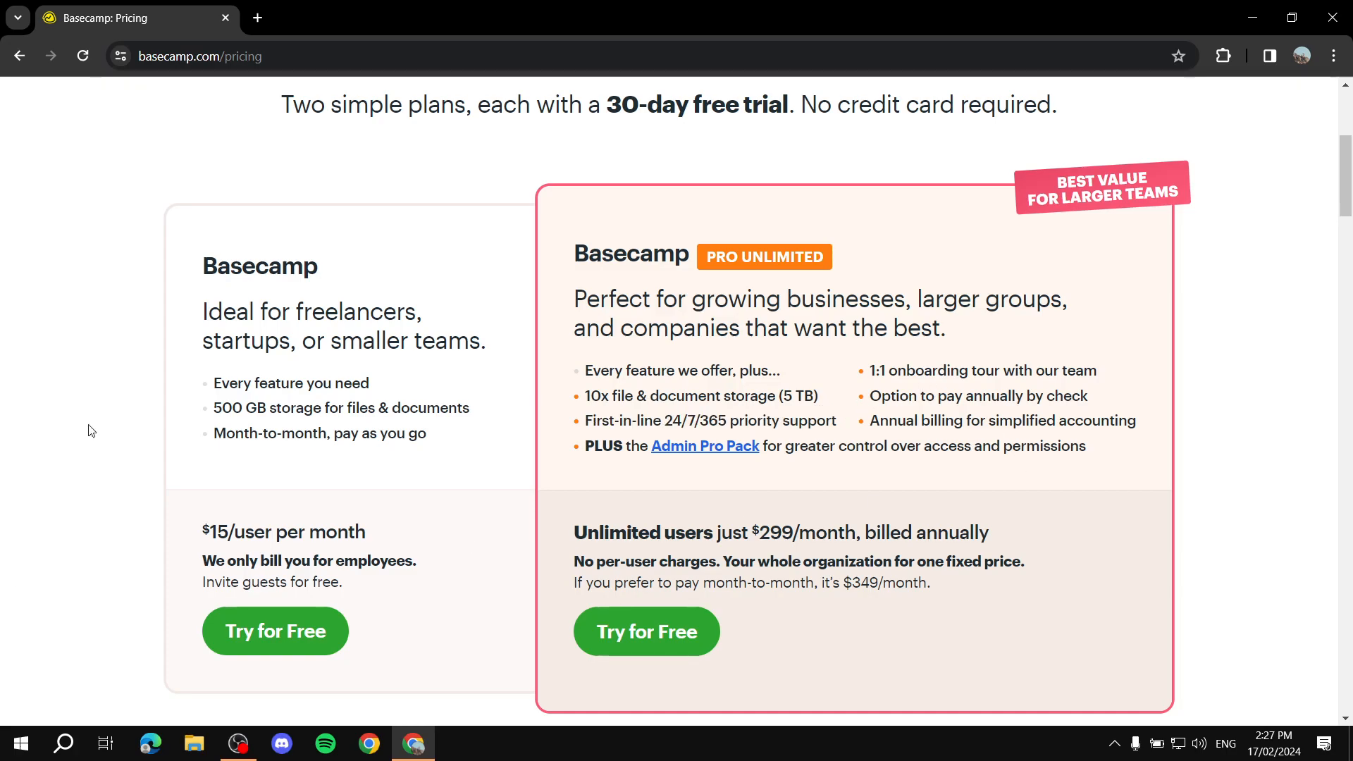
left_click_drag(185, 345, 431, 468)
left_click(431, 468)
Step: Examine the cost comparison between Pro Unlimited and the bundle of Slack, Asana and Google Workspace
scroll(401, 370, "down", 1)
scroll(401, 370, "down", 15)
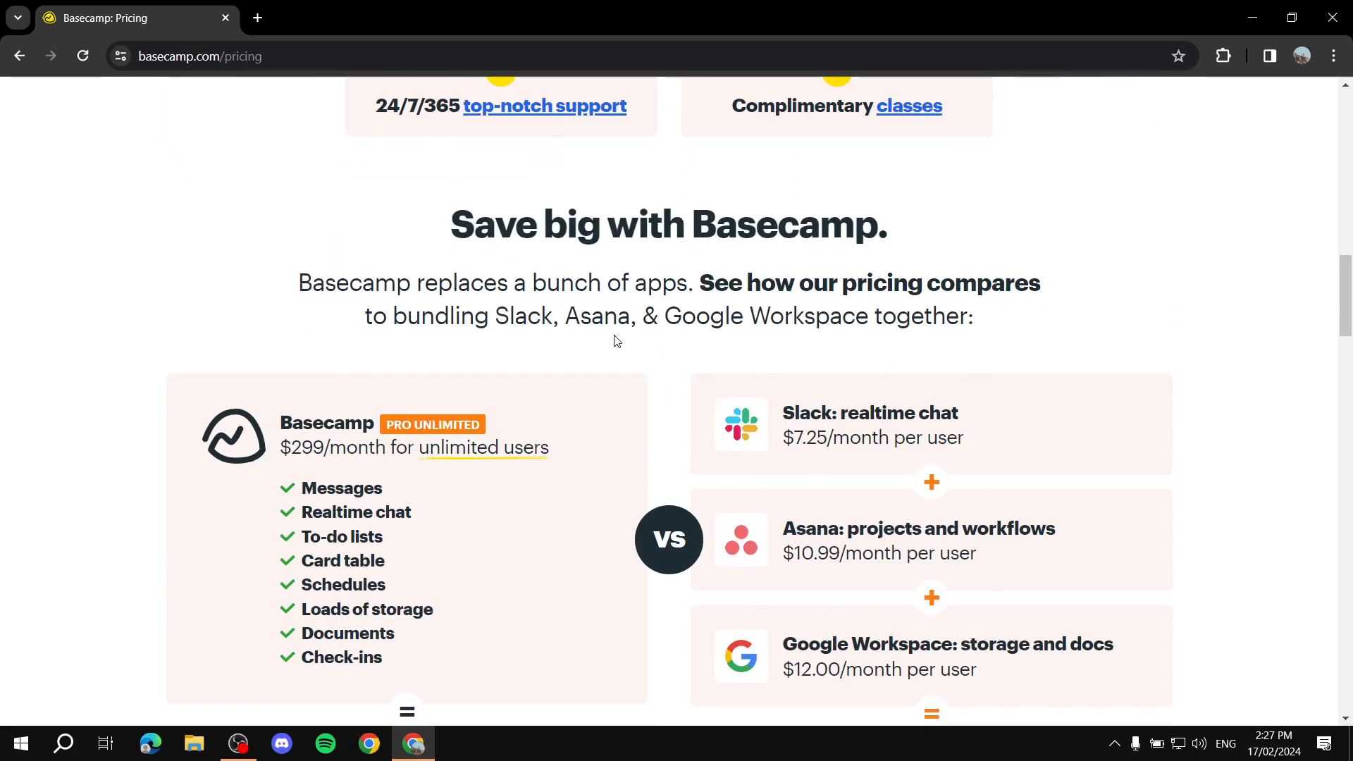
scroll(616, 341, "up", 1)
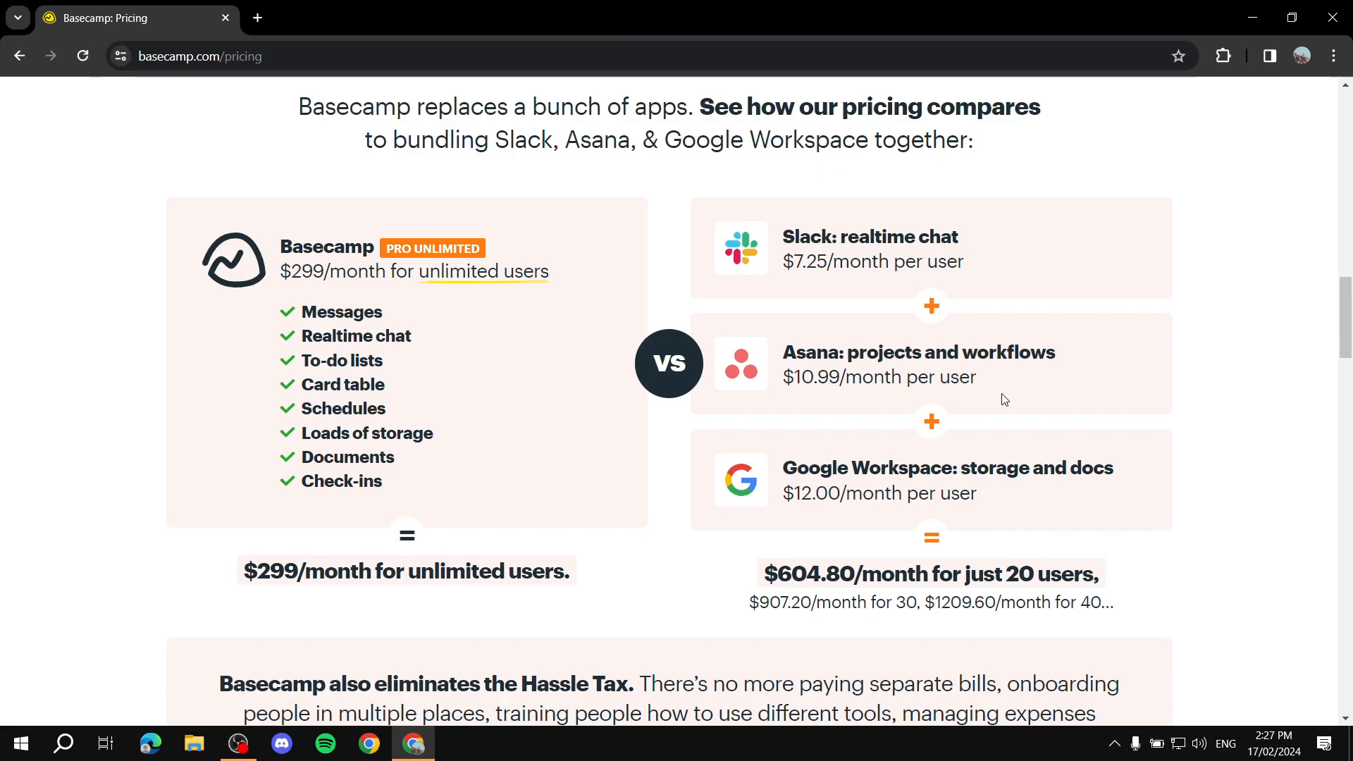
left_click_drag(738, 578, 1161, 569)
left_click(1162, 570)
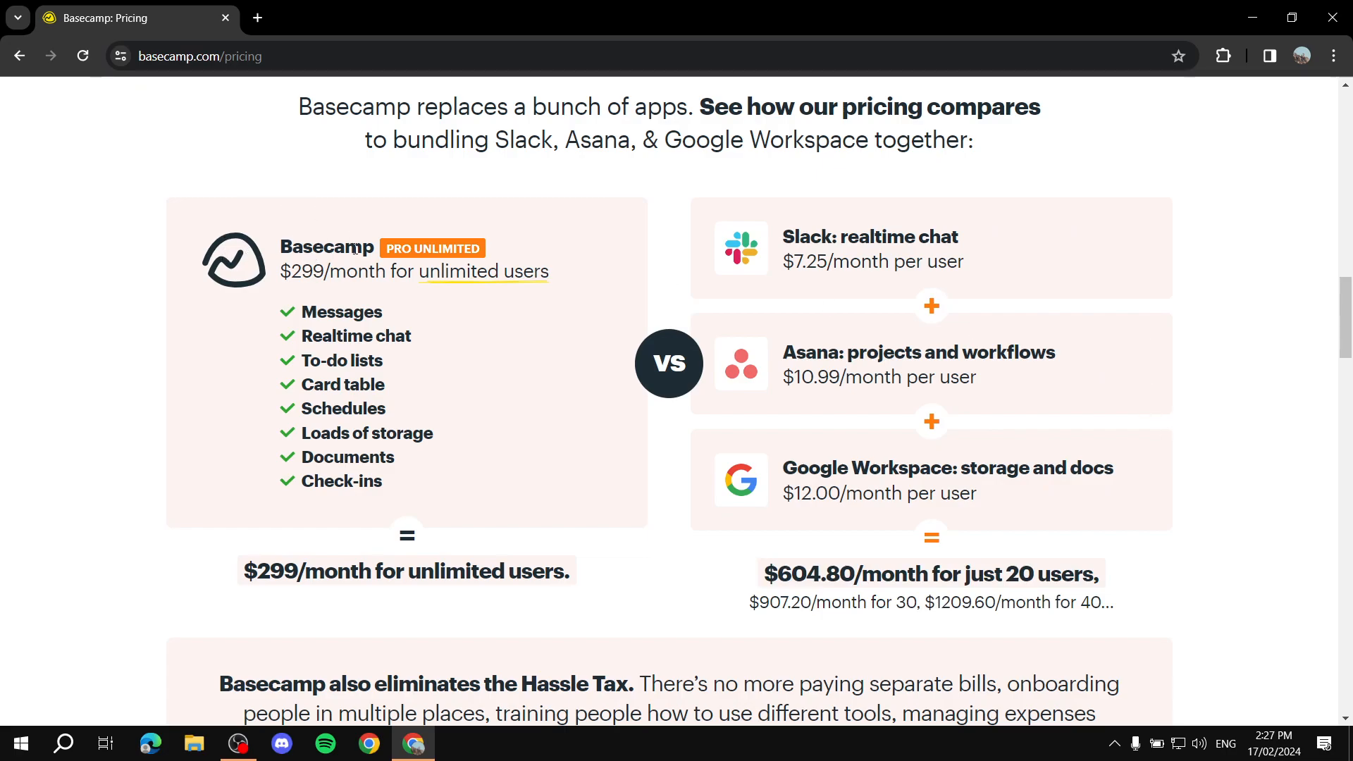
Step: Read through the tools included with Pro Unlimited, from messages and realtime chat to card table and schedules
left_click_drag(302, 315, 413, 323)
left_click_drag(312, 335, 481, 338)
left_click(387, 360)
left_click_drag(303, 361, 459, 373)
left_click_drag(301, 385, 386, 386)
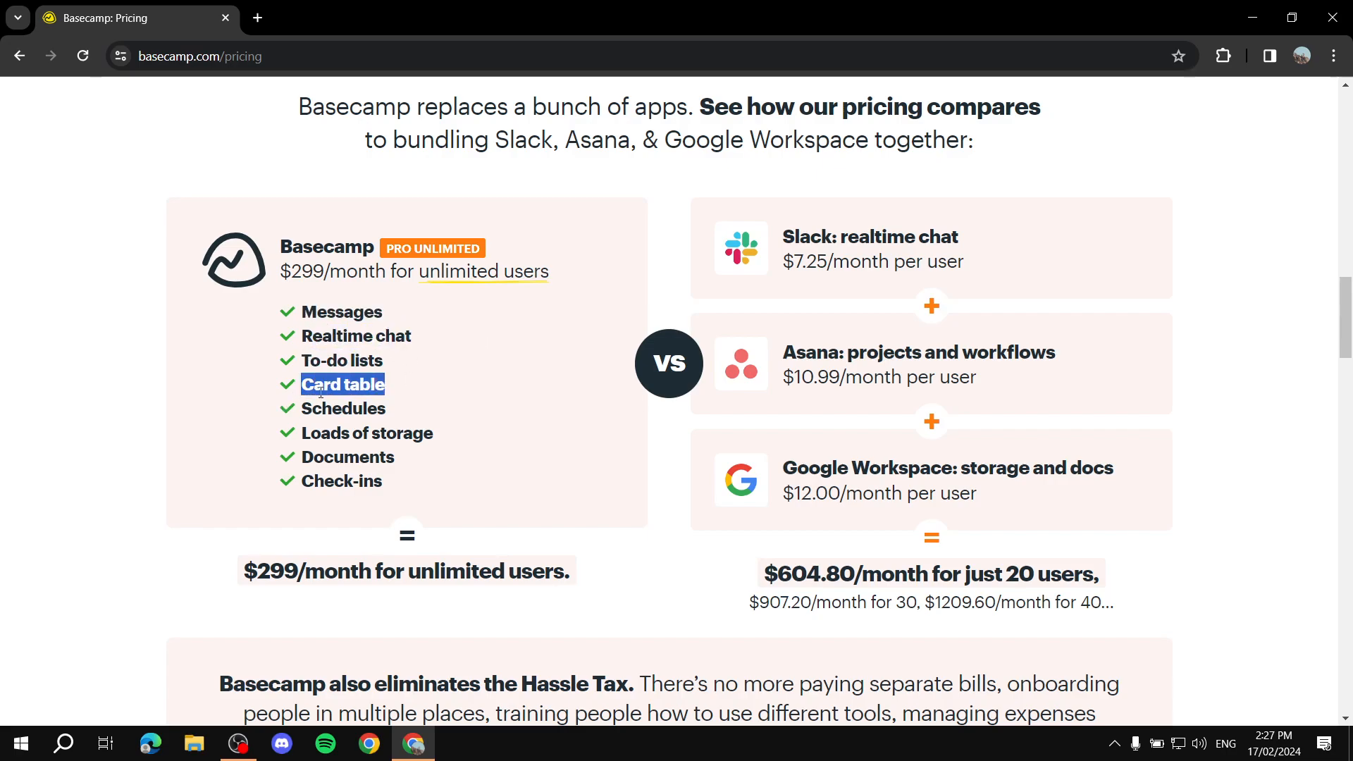
left_click_drag(302, 409, 387, 410)
left_click(488, 445)
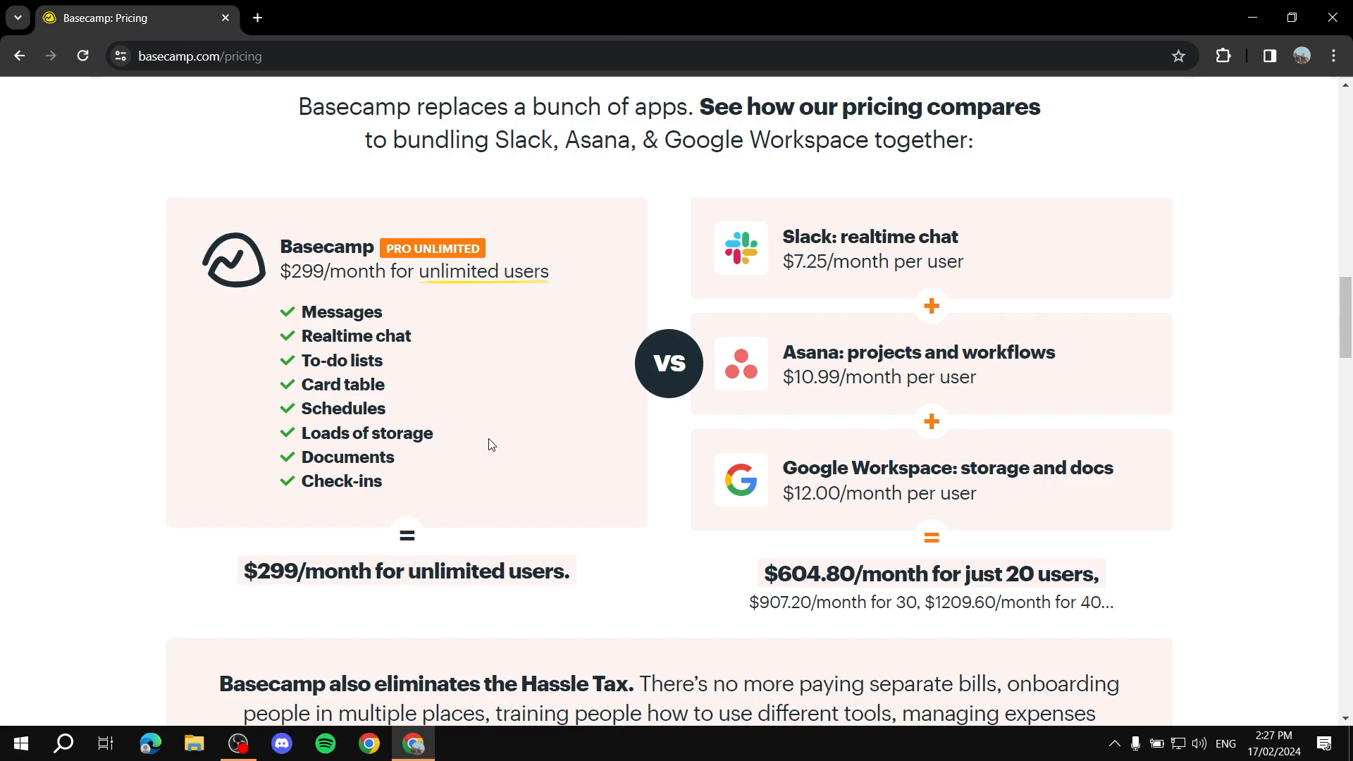
Step: Look over the entire pricing page from start to end
scroll(491, 445, "up", 20)
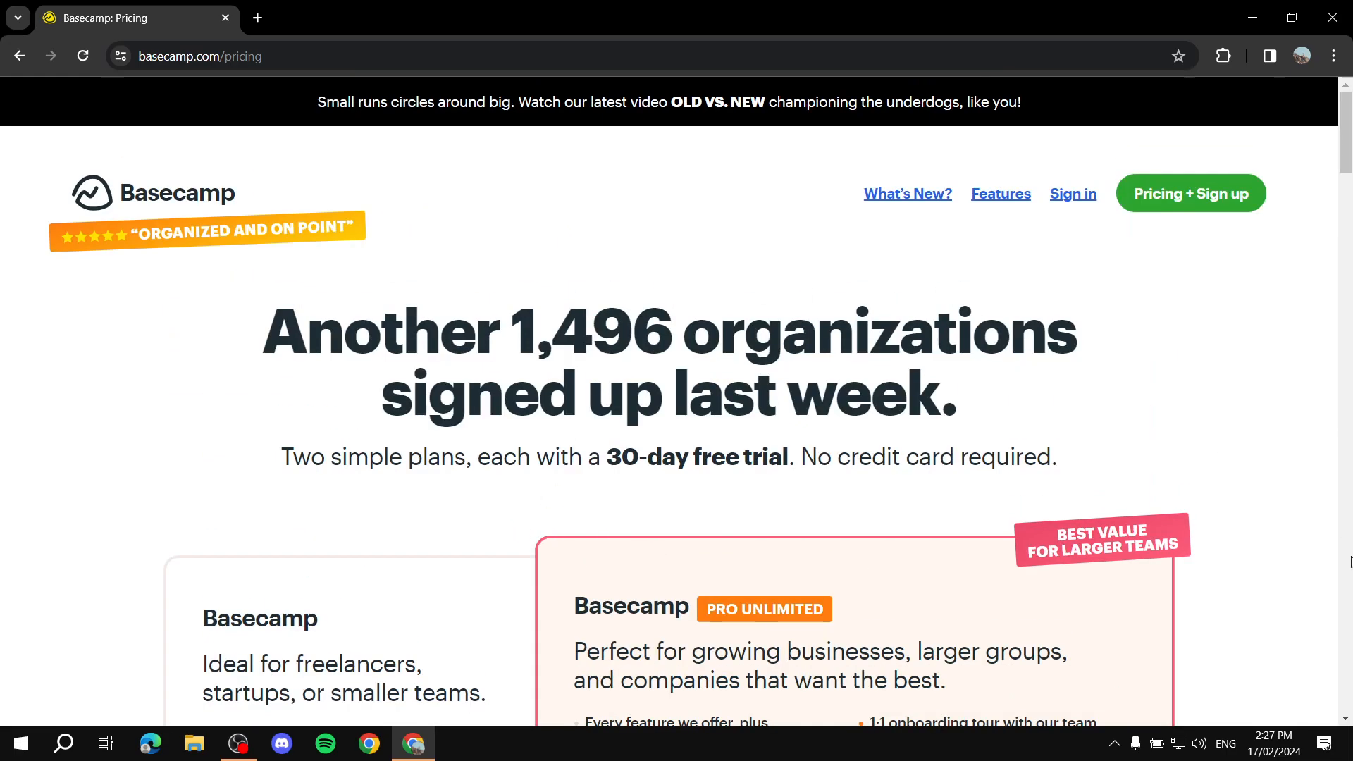
scroll(1352, 543, "down", 9)
scroll(1351, 518, "down", 20)
scroll(1351, 518, "up", 20)
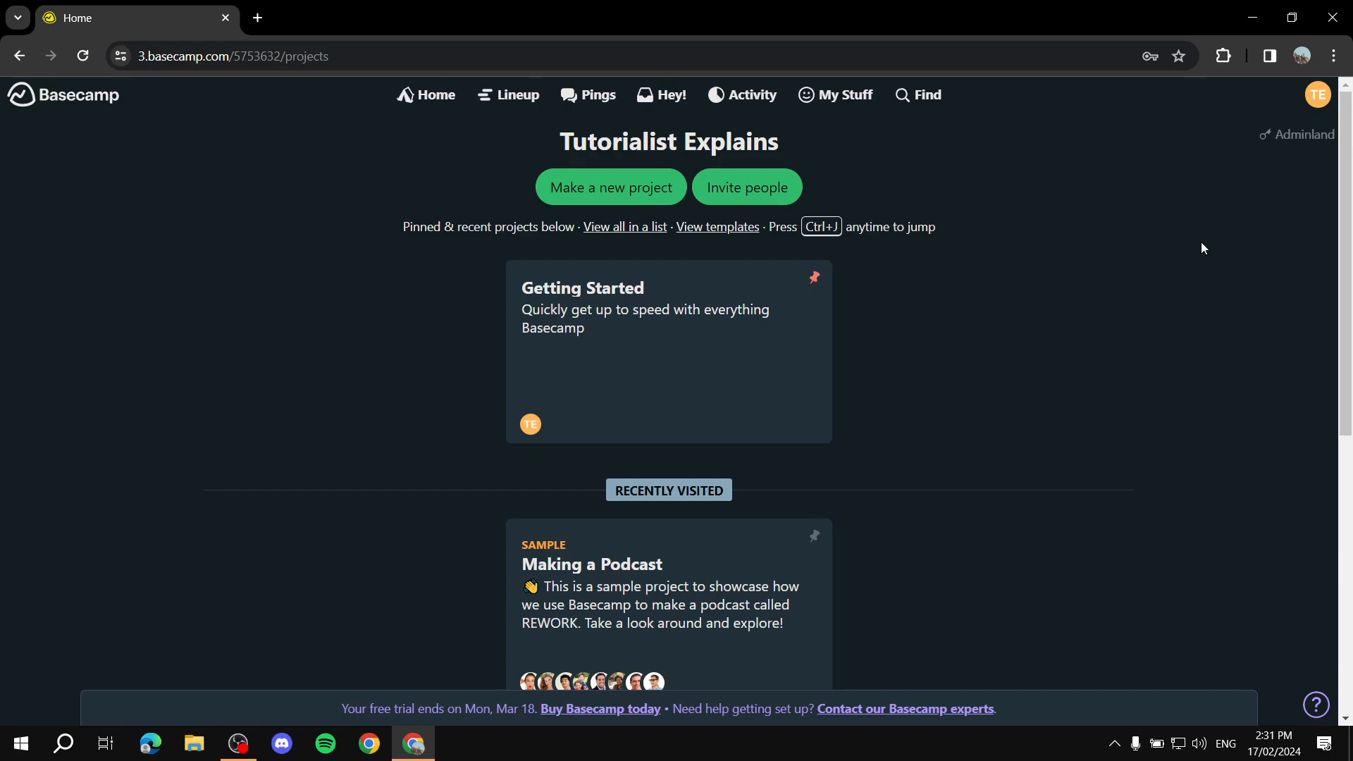
Step: Look over the pinned and recently visited projects on the signed-in account's Home page
scroll(916, 280, "down", 8)
scroll(771, 318, "up", 8)
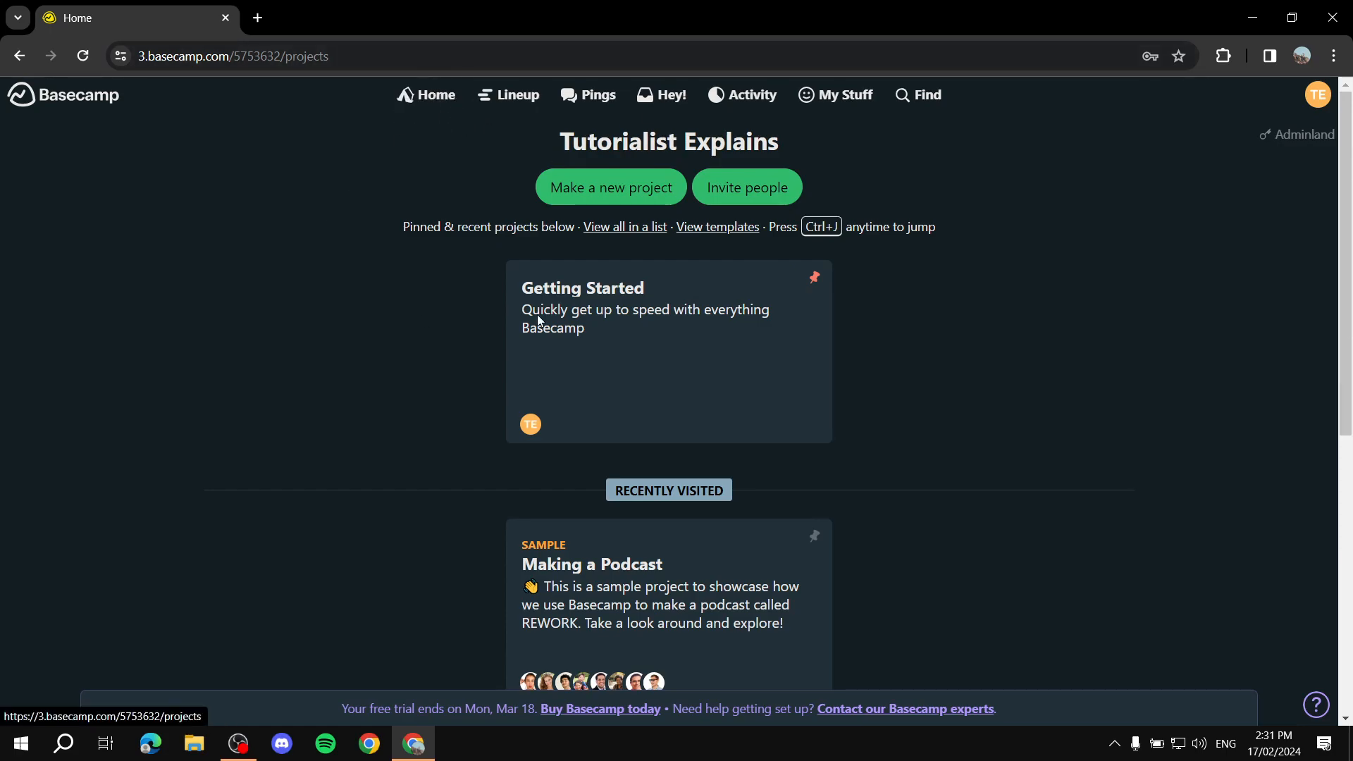
Step: Look over the whole Home page, including the schedule calendar and the assignments area
scroll(628, 241, "down", 4)
scroll(507, 290, "up", 4)
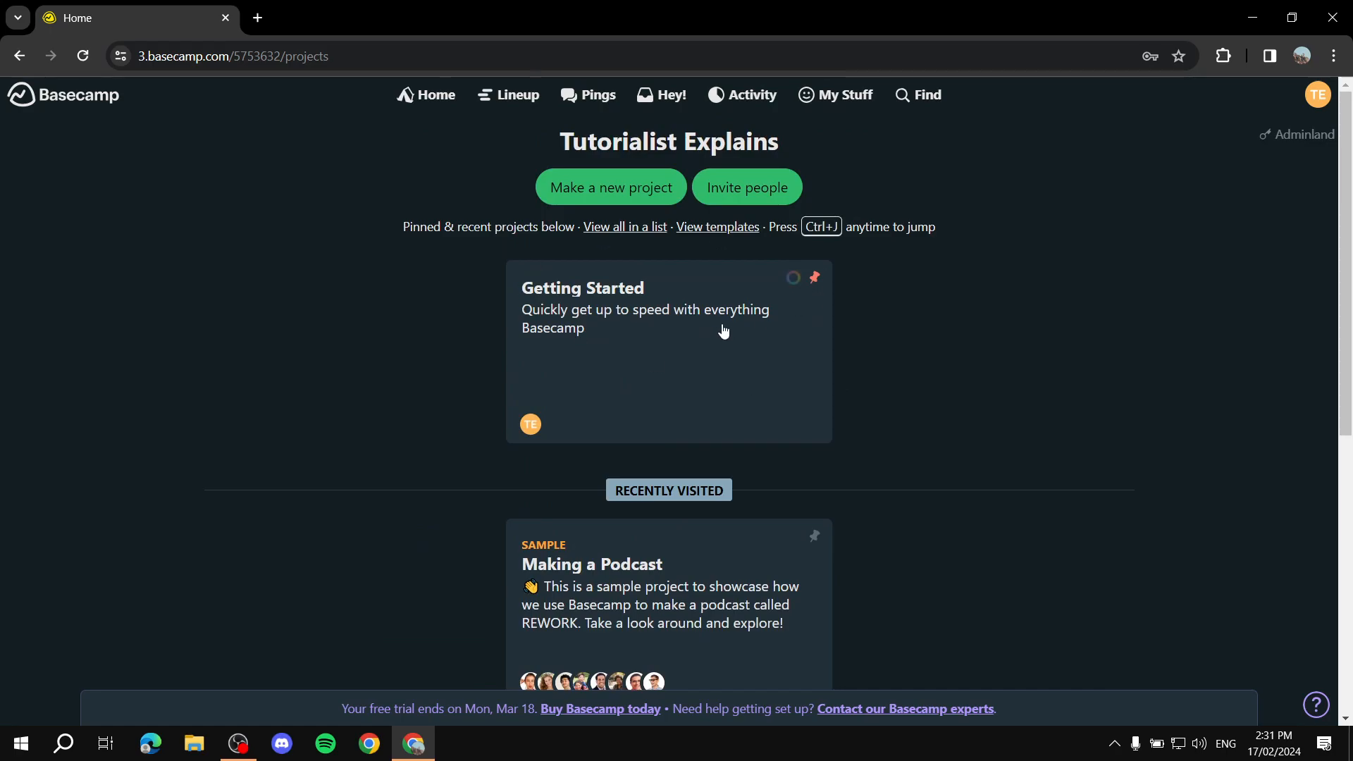
scroll(728, 326, "down", 5)
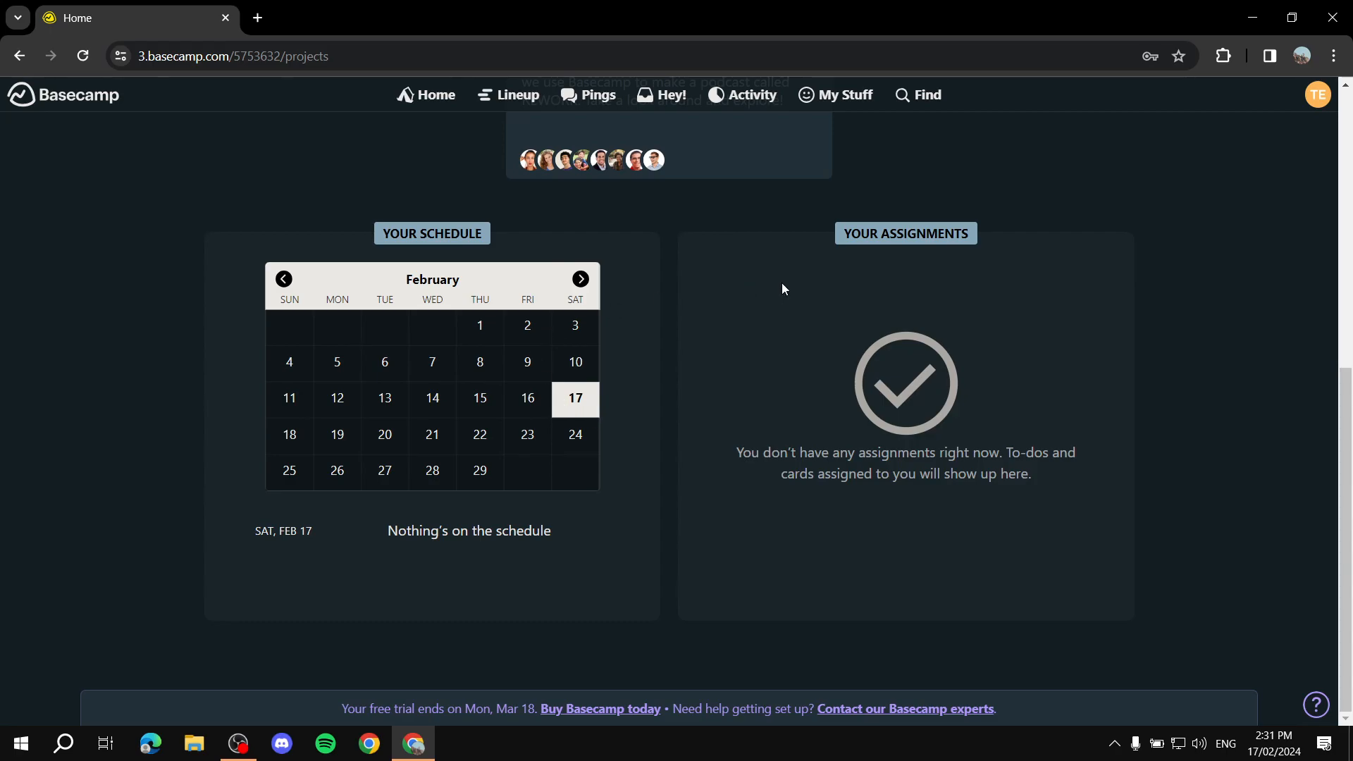
scroll(781, 282, "up", 7)
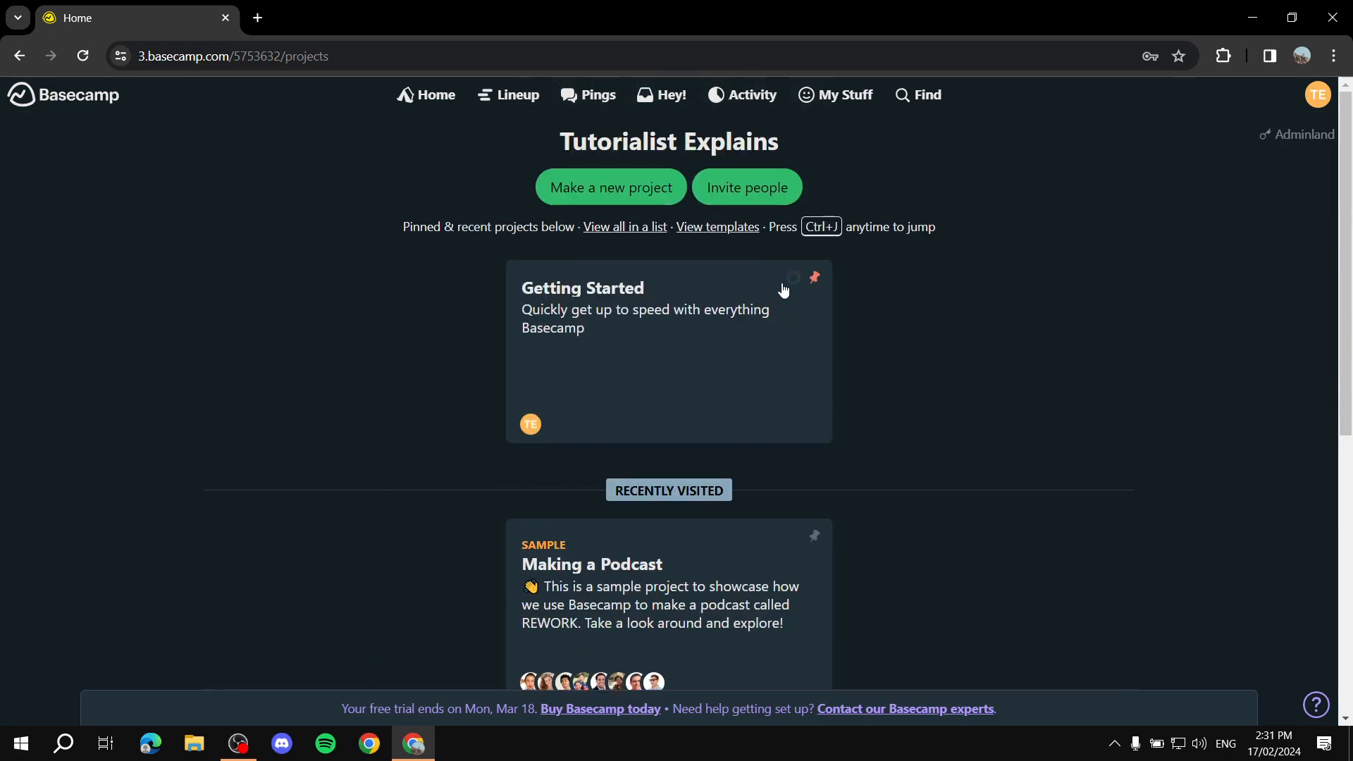
Step: Check the personal shortcuts in My Stuff and the search filters offered by Find
left_click(836, 99)
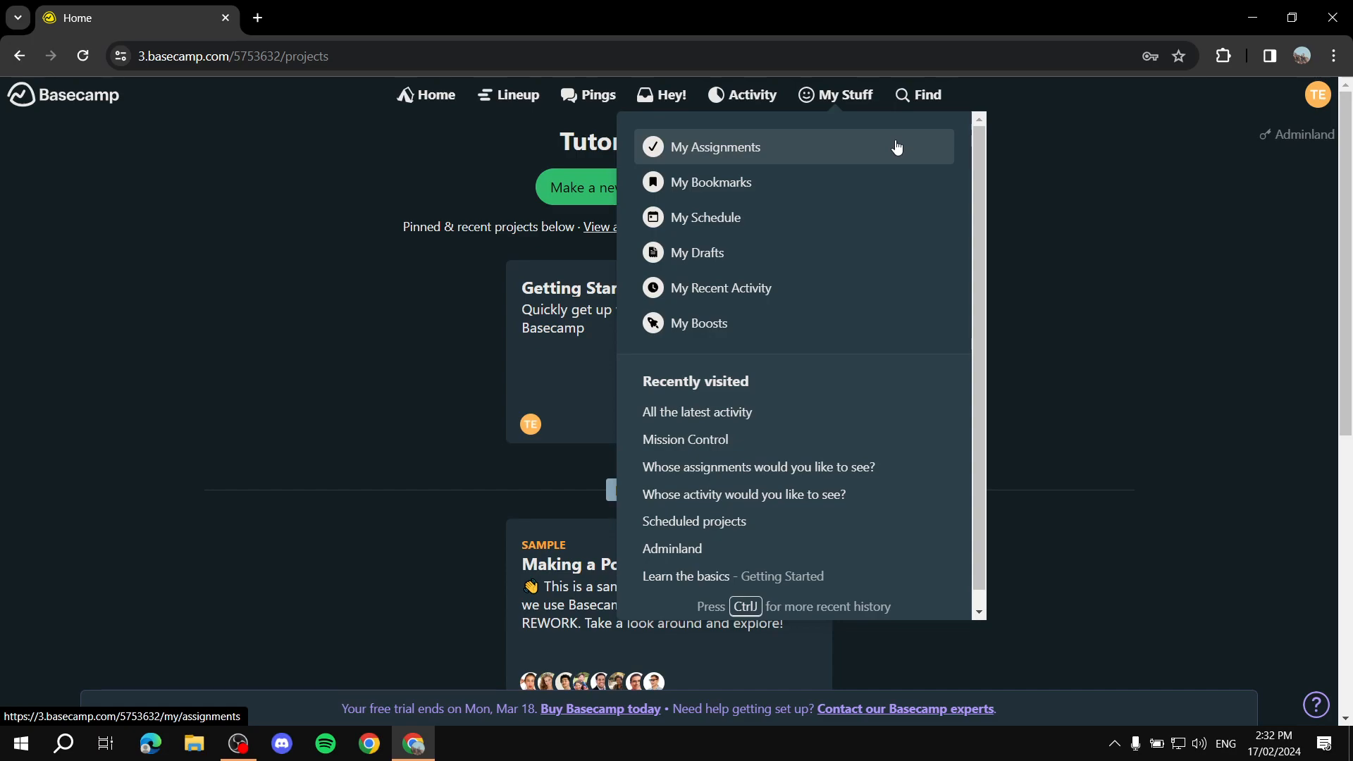
left_click(859, 107)
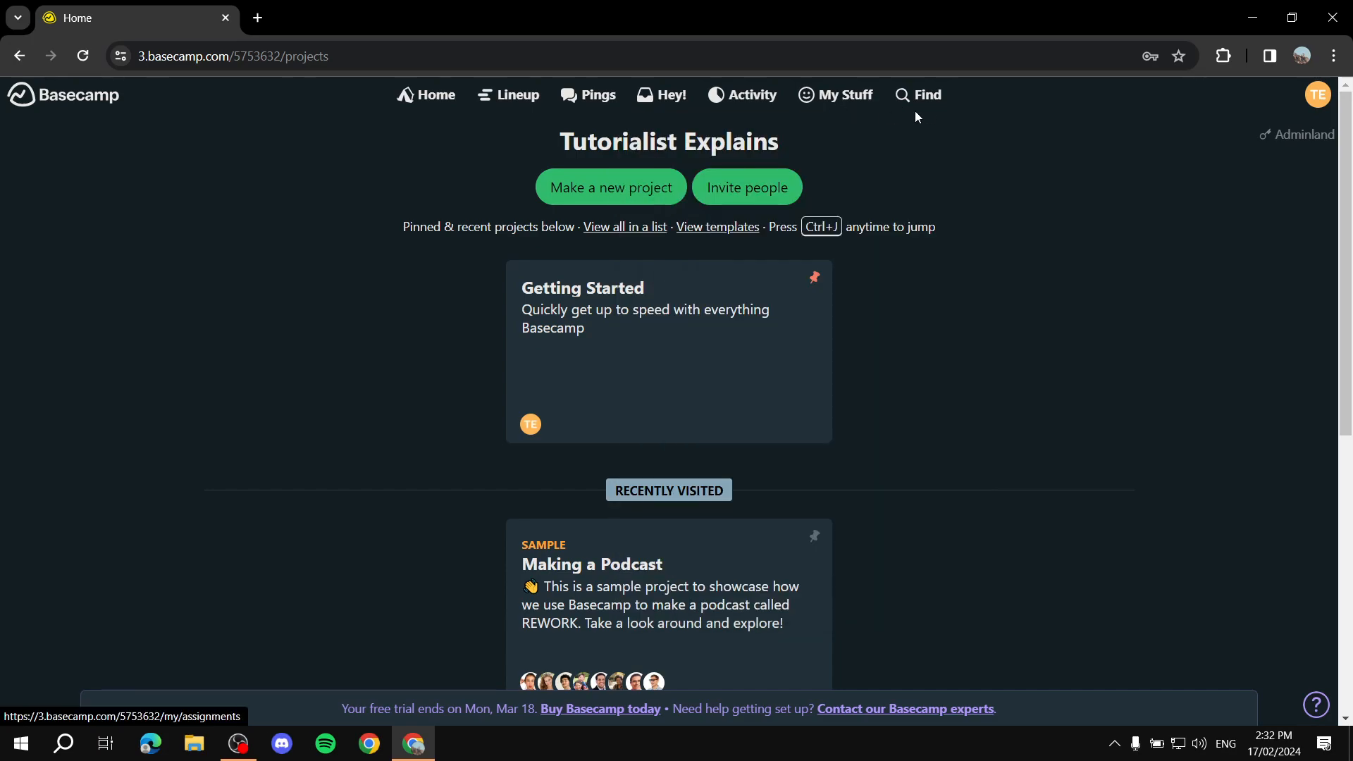
left_click(923, 95)
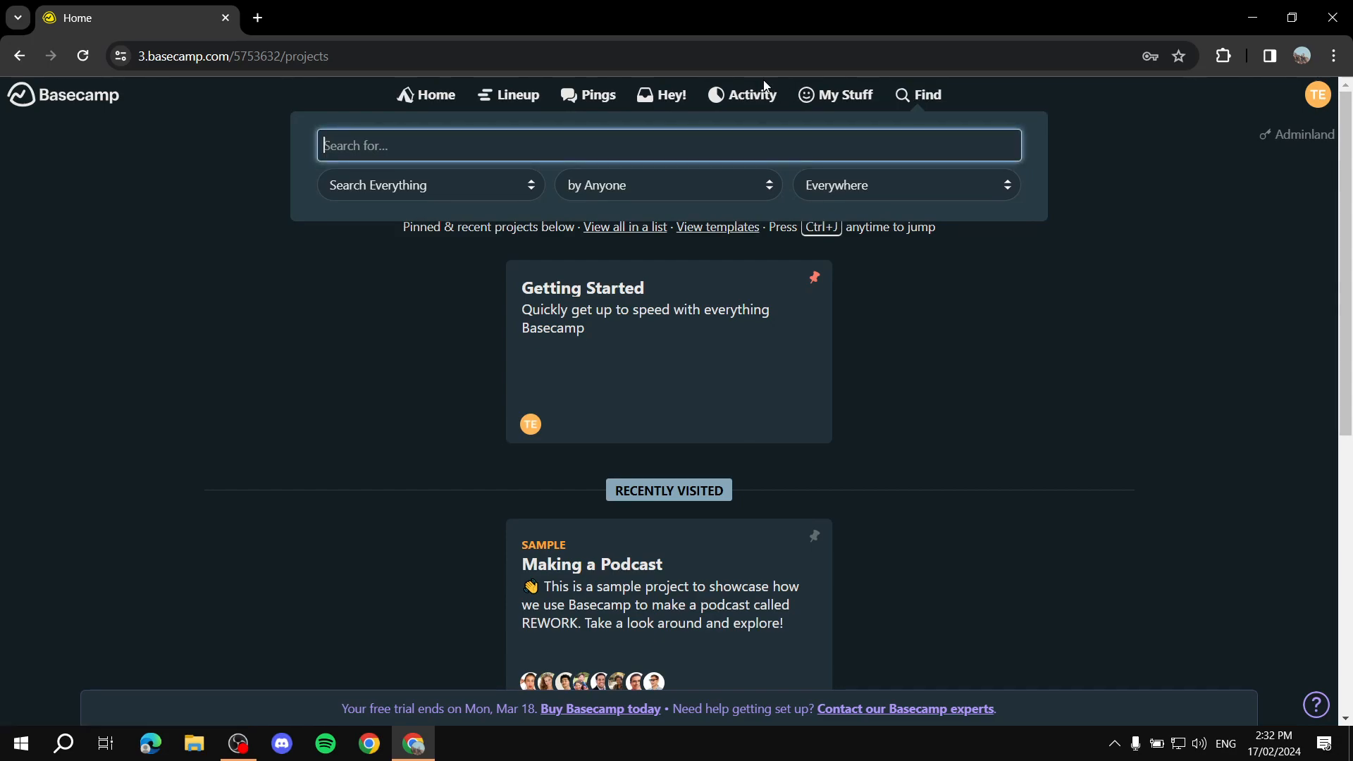
Step: View the Activity reports, Hey! notifications, Pings and Lineup timeline, and return to Home
left_click(748, 95)
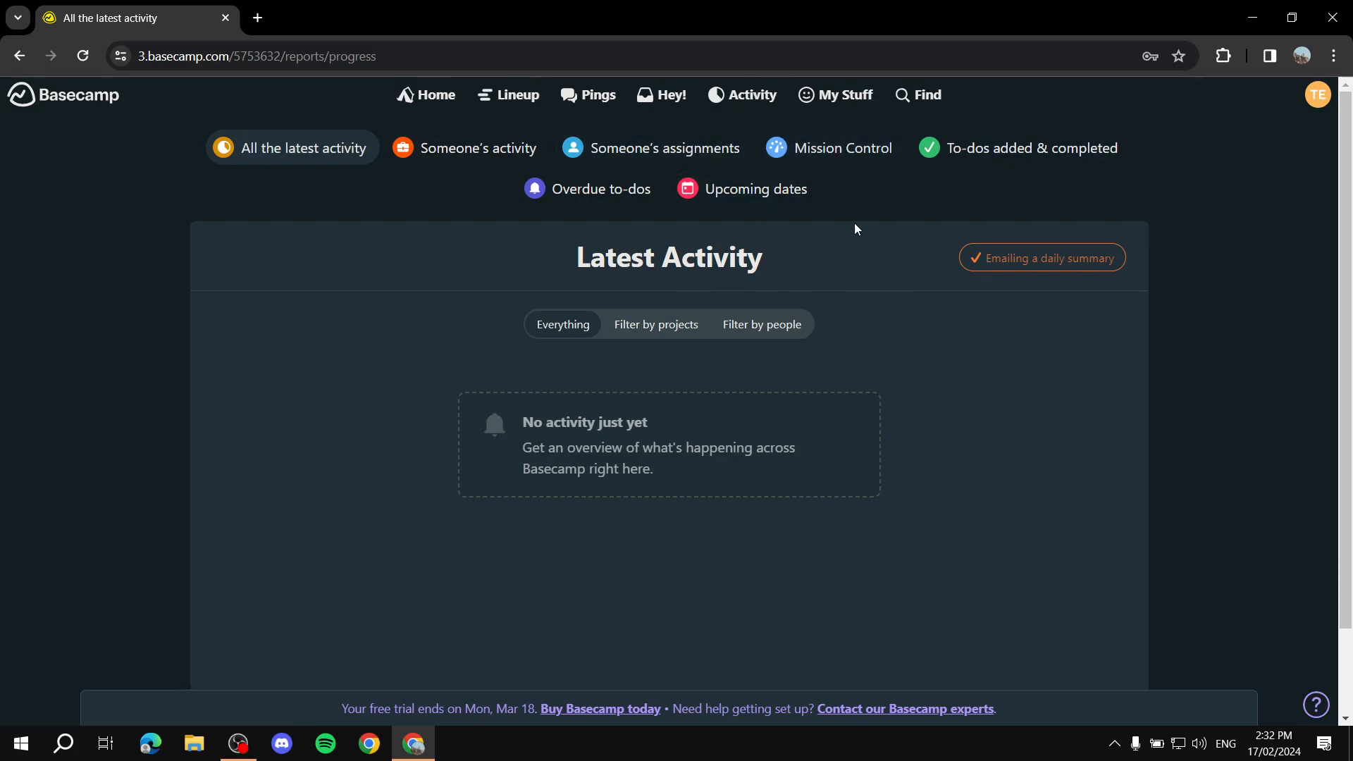
left_click(665, 102)
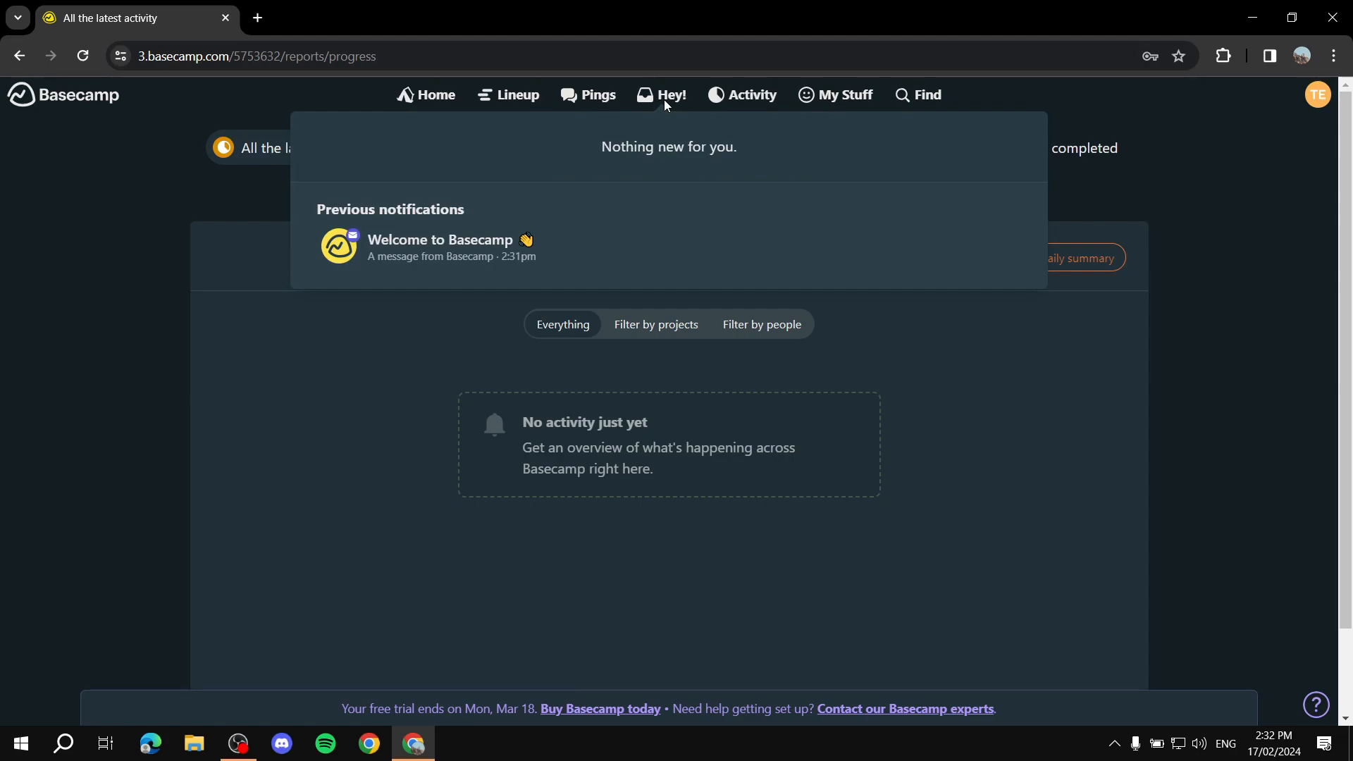
left_click(596, 99)
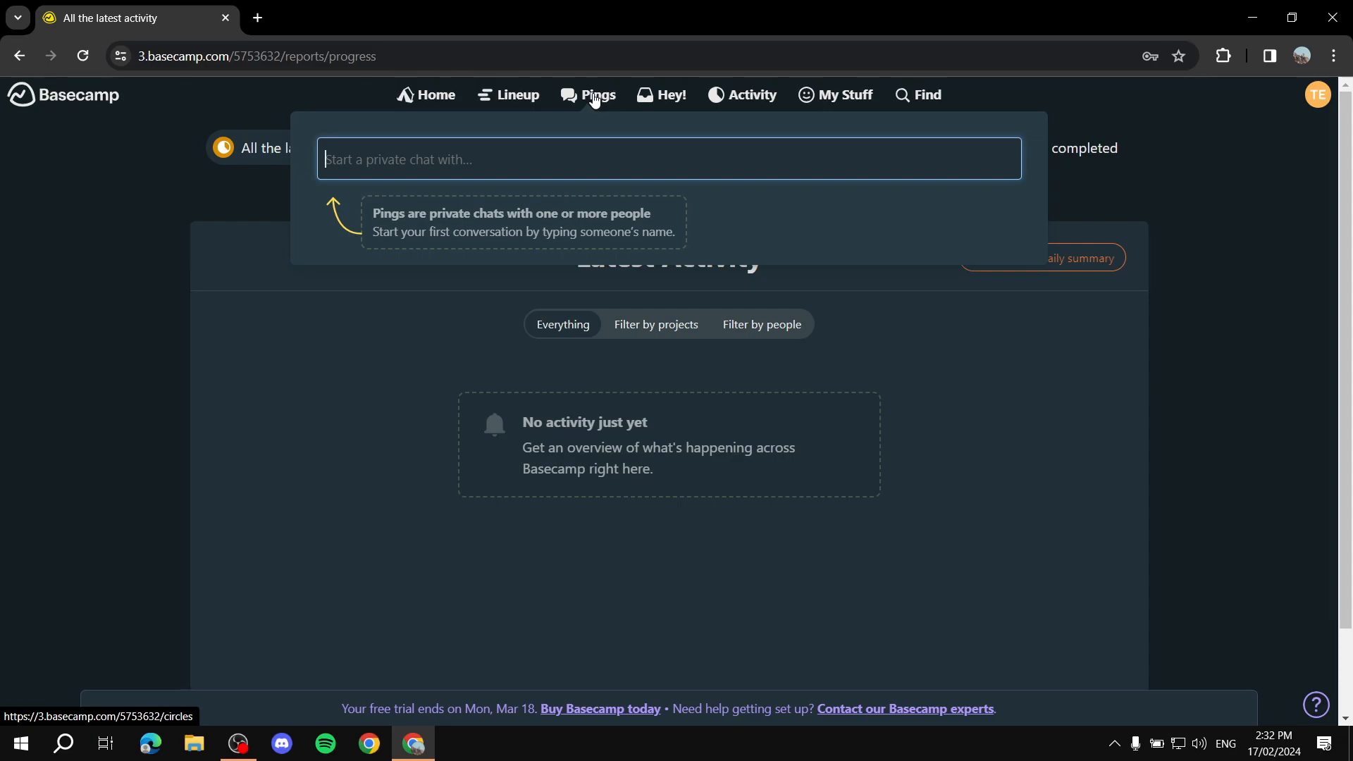
left_click(596, 96)
left_click(517, 97)
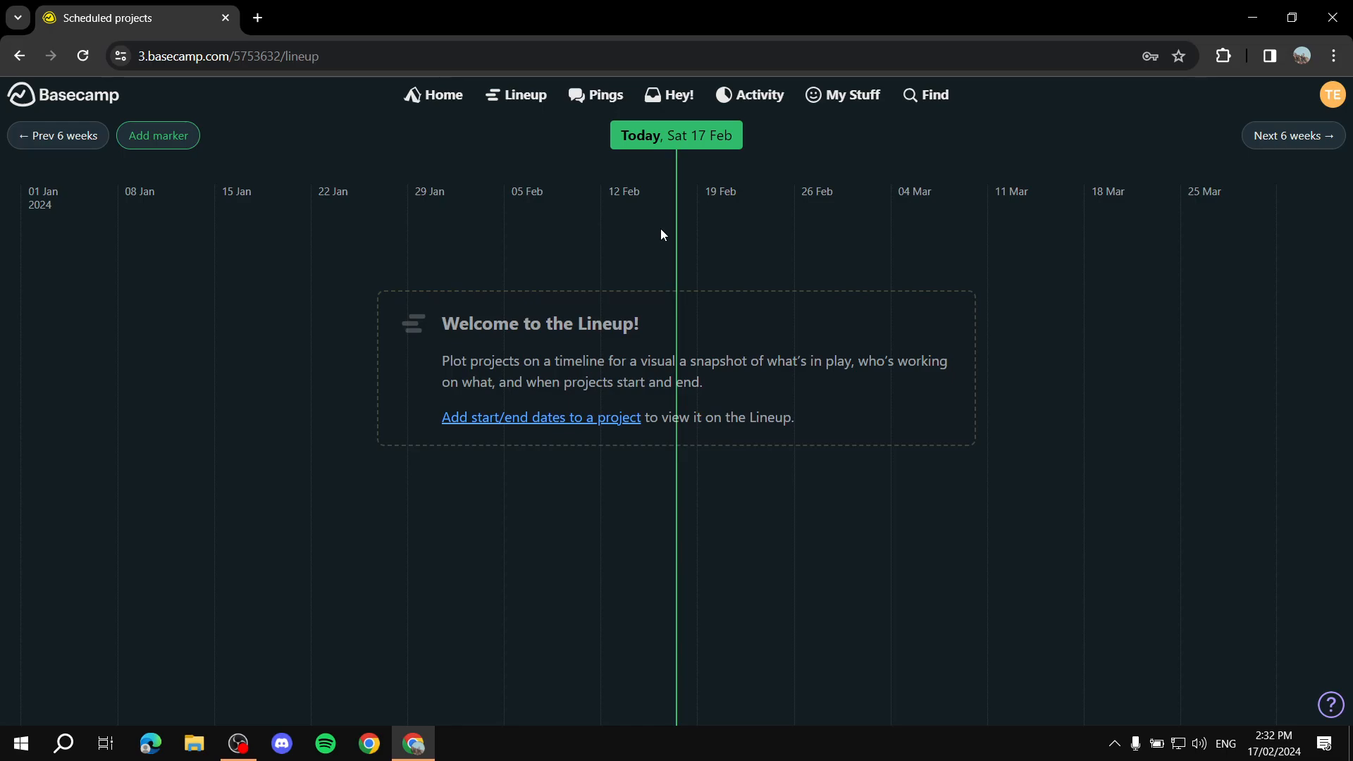
left_click(446, 96)
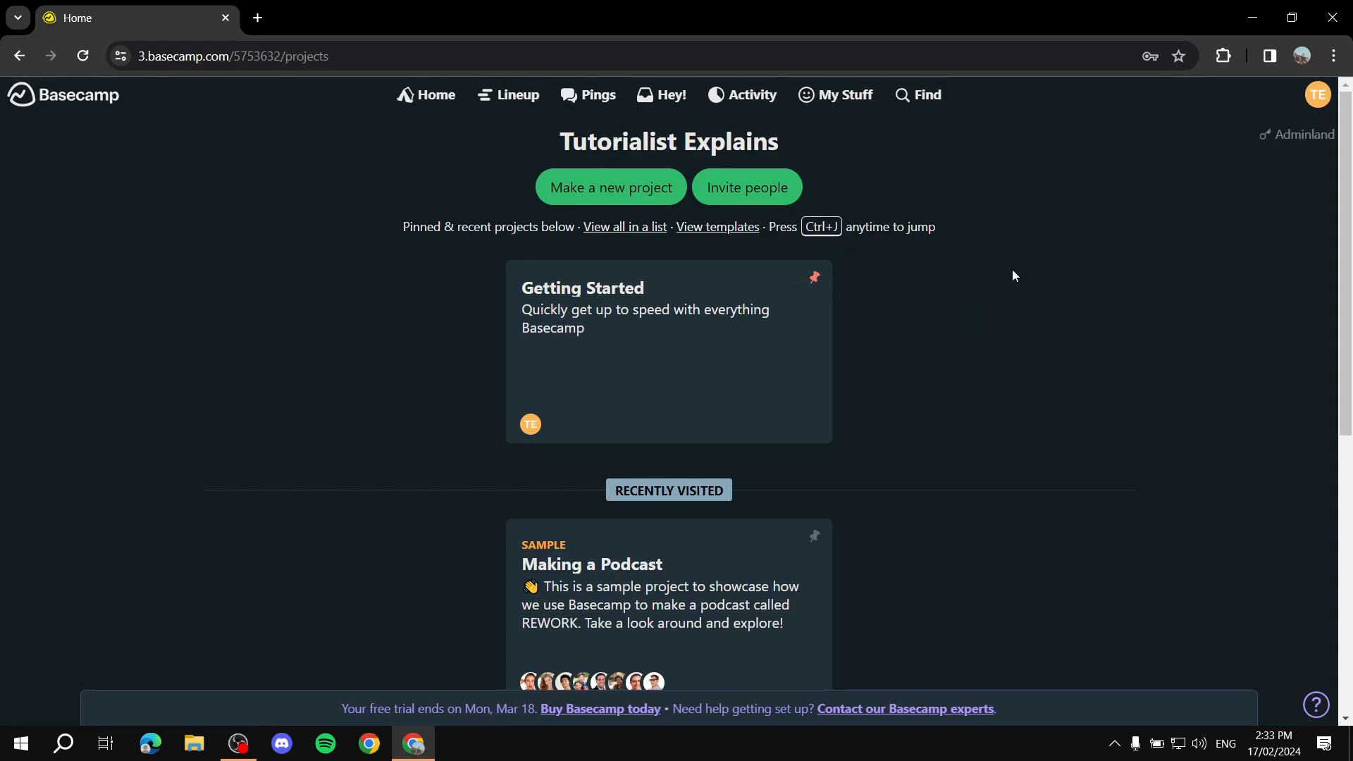
Step: Review the types of people who can be invited to the account, and return to Home
left_click(753, 185)
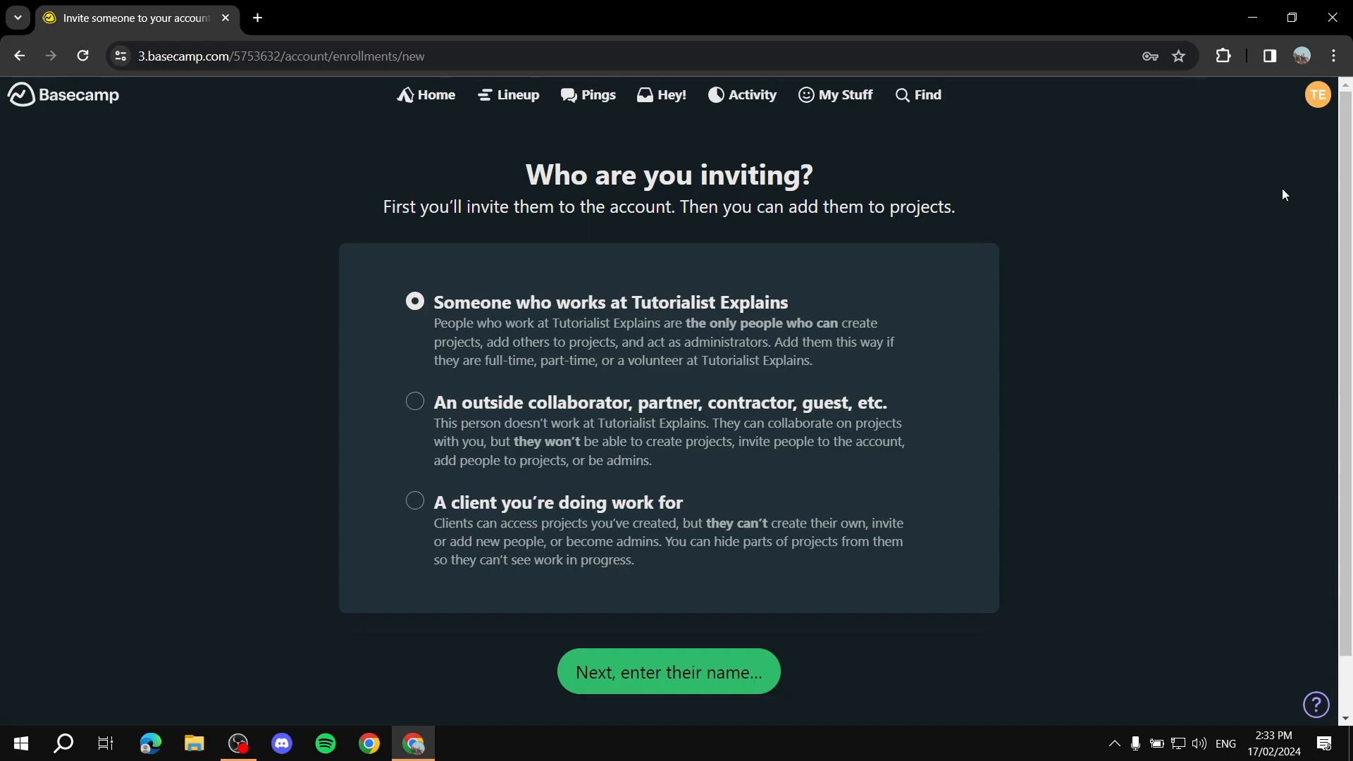
left_click(449, 106)
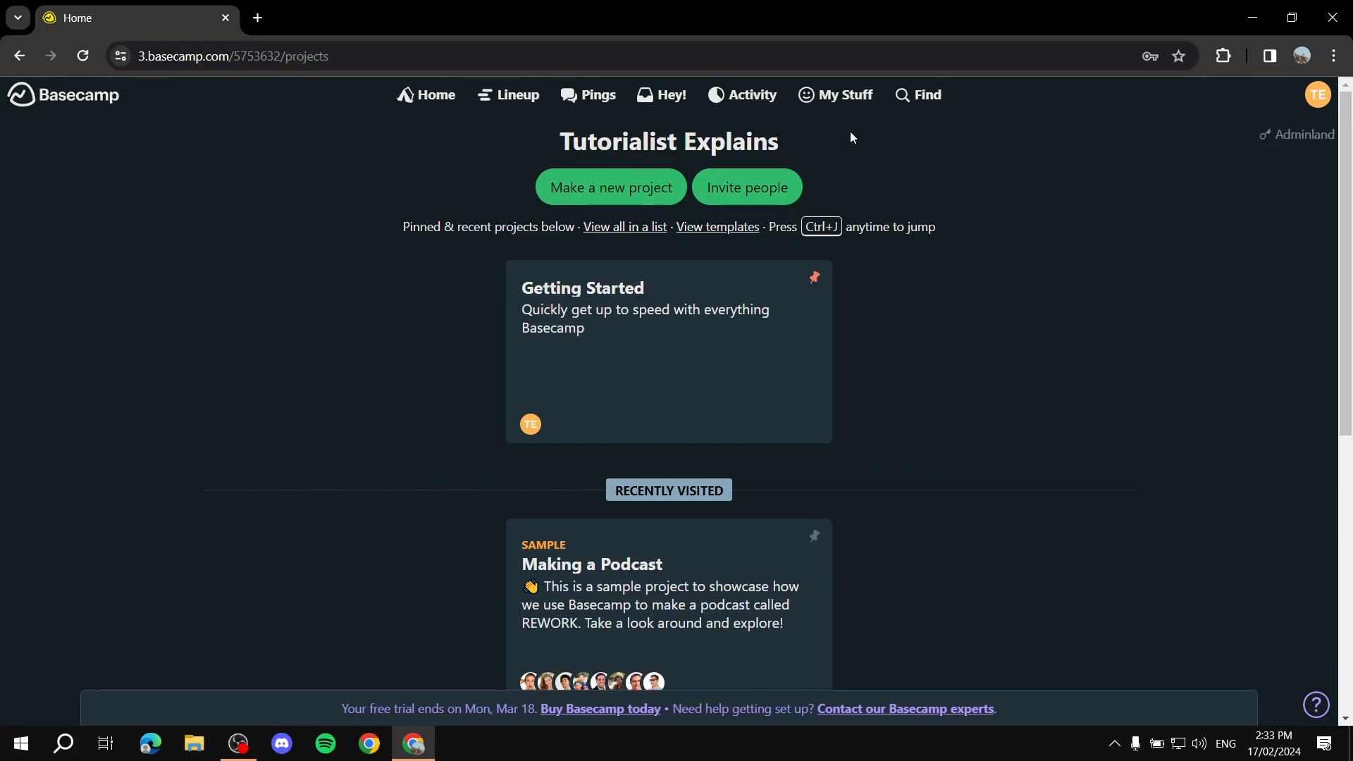
left_click_drag(849, 131, 434, 149)
left_click(497, 154)
Step: Start a new project named Tutorial, leaving its description blank
left_click(626, 194)
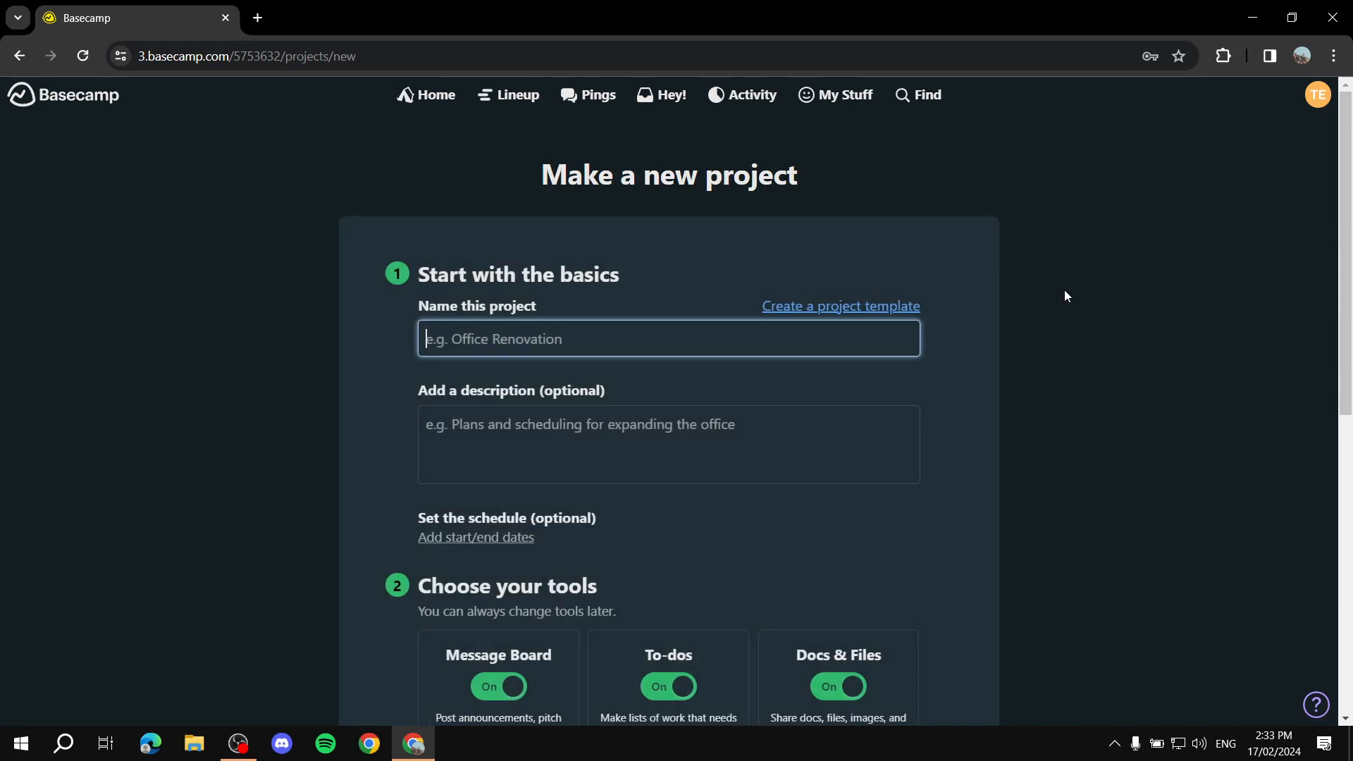
scroll(841, 217, "down", 3)
scroll(841, 217, "up", 3)
type("Tutorial")
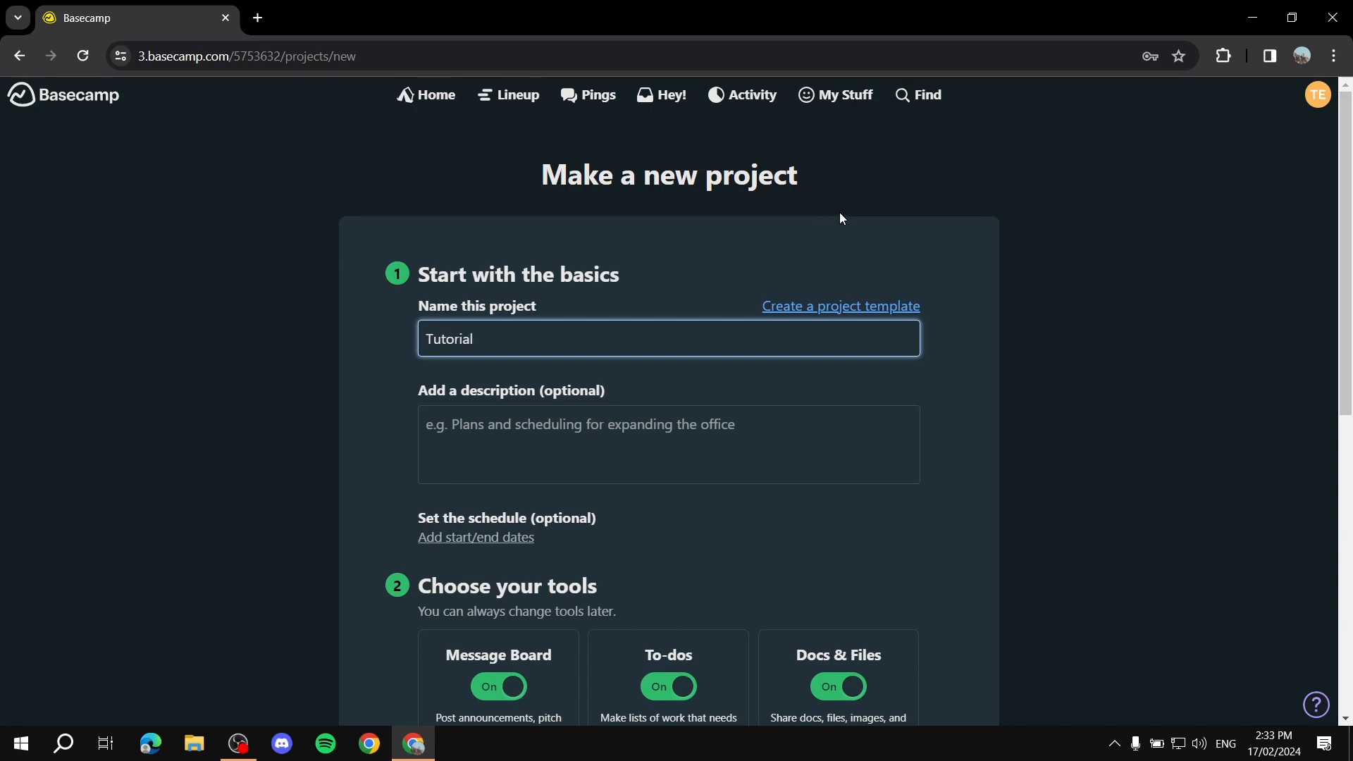
scroll(839, 219, "down", 1)
key("Tab")
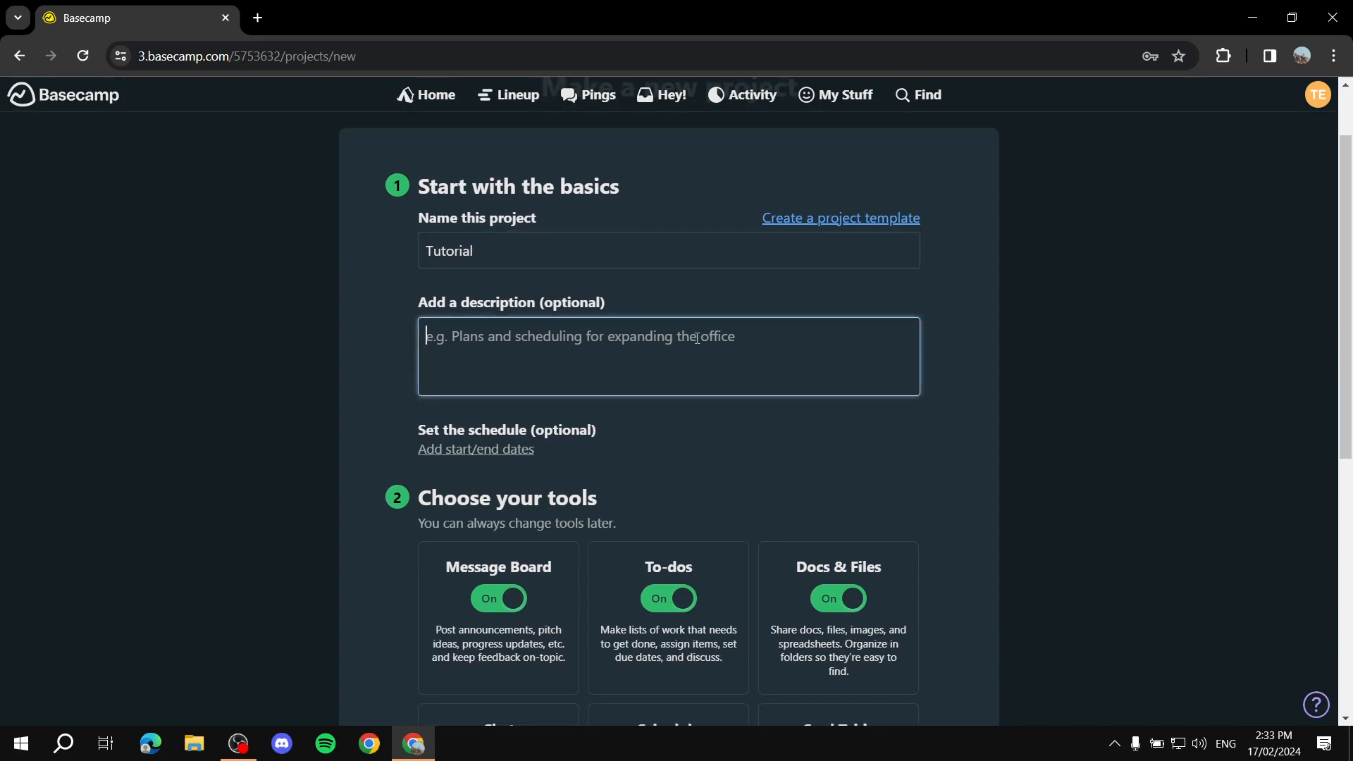
left_click(954, 309)
Step: Review the tools available for the new project and turn on Card Table
scroll(958, 307, "down", 2)
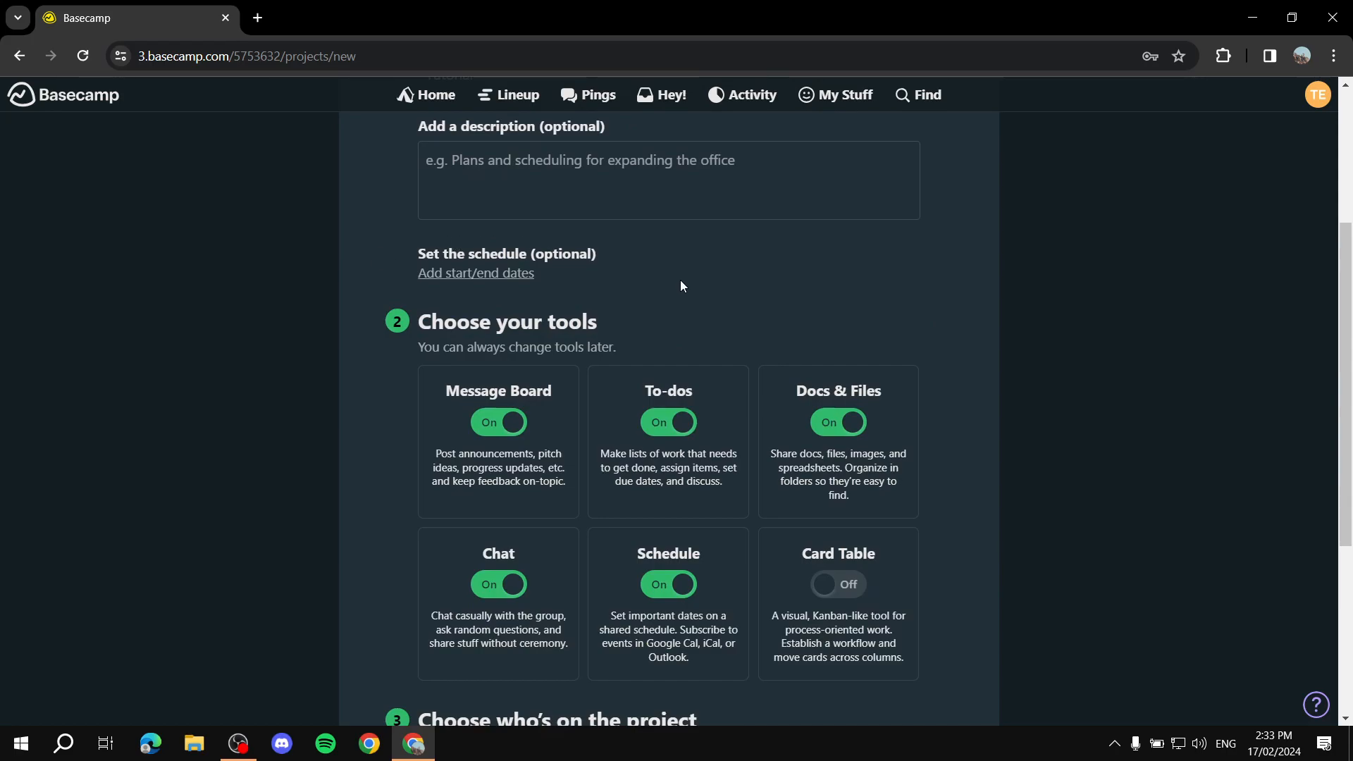
scroll(680, 282, "down", 2)
scroll(647, 251, "up", 2)
scroll(677, 247, "down", 1)
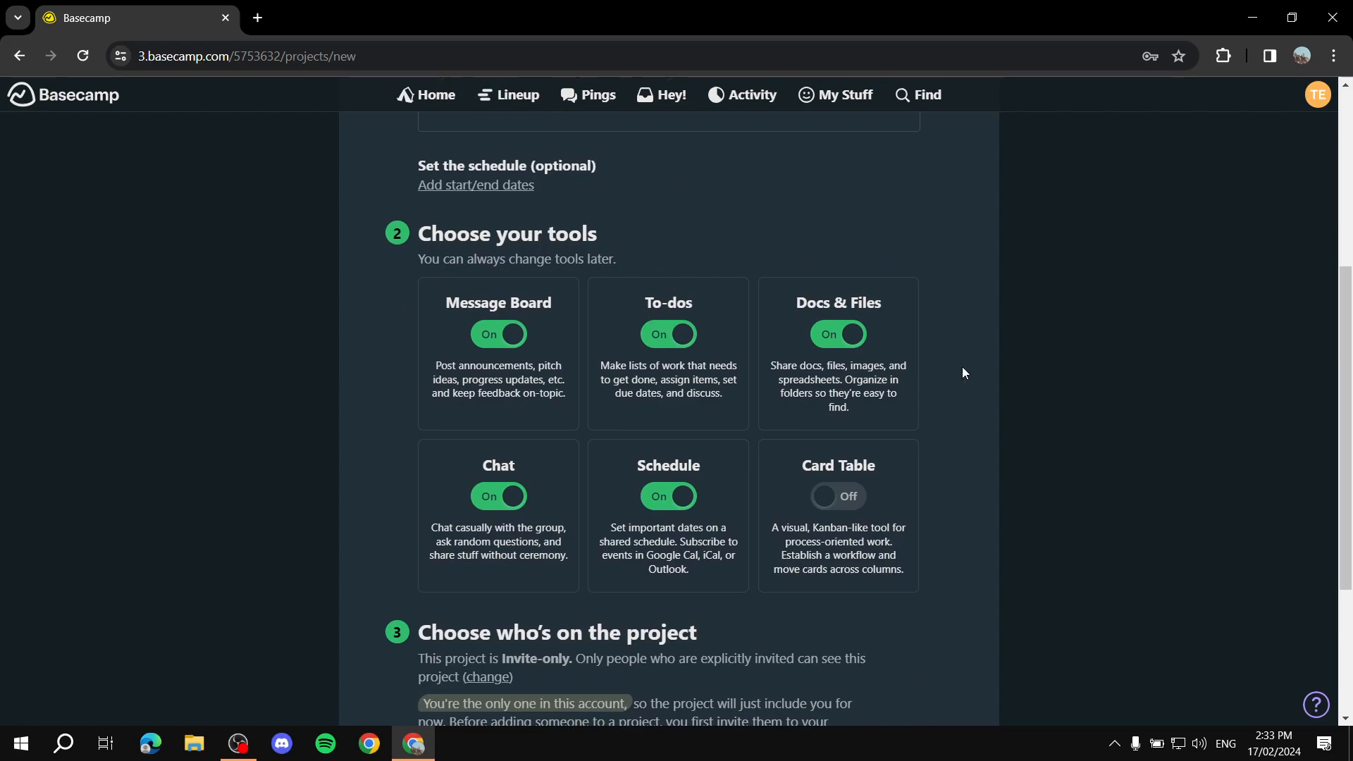
left_click(832, 497)
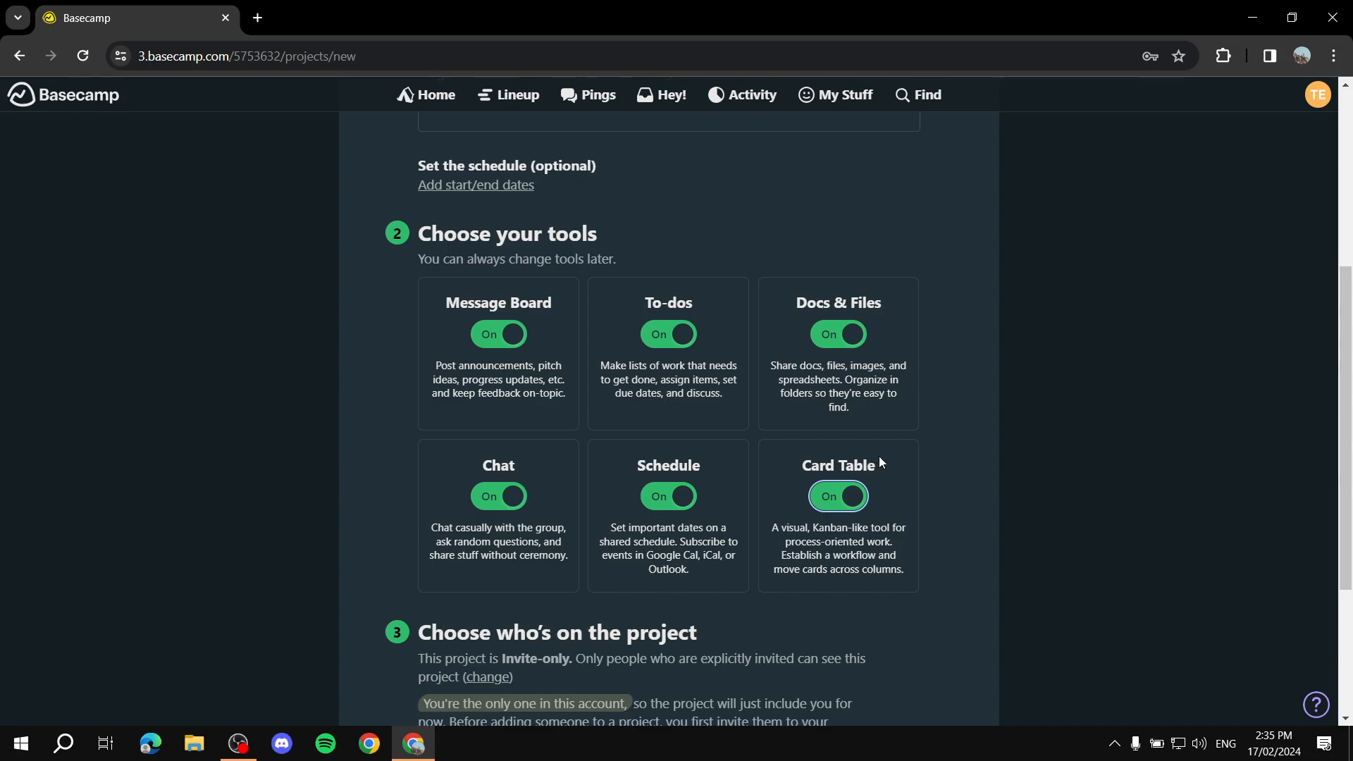
Step: Change the project's access to All-access and create the project
scroll(877, 456, "down", 3)
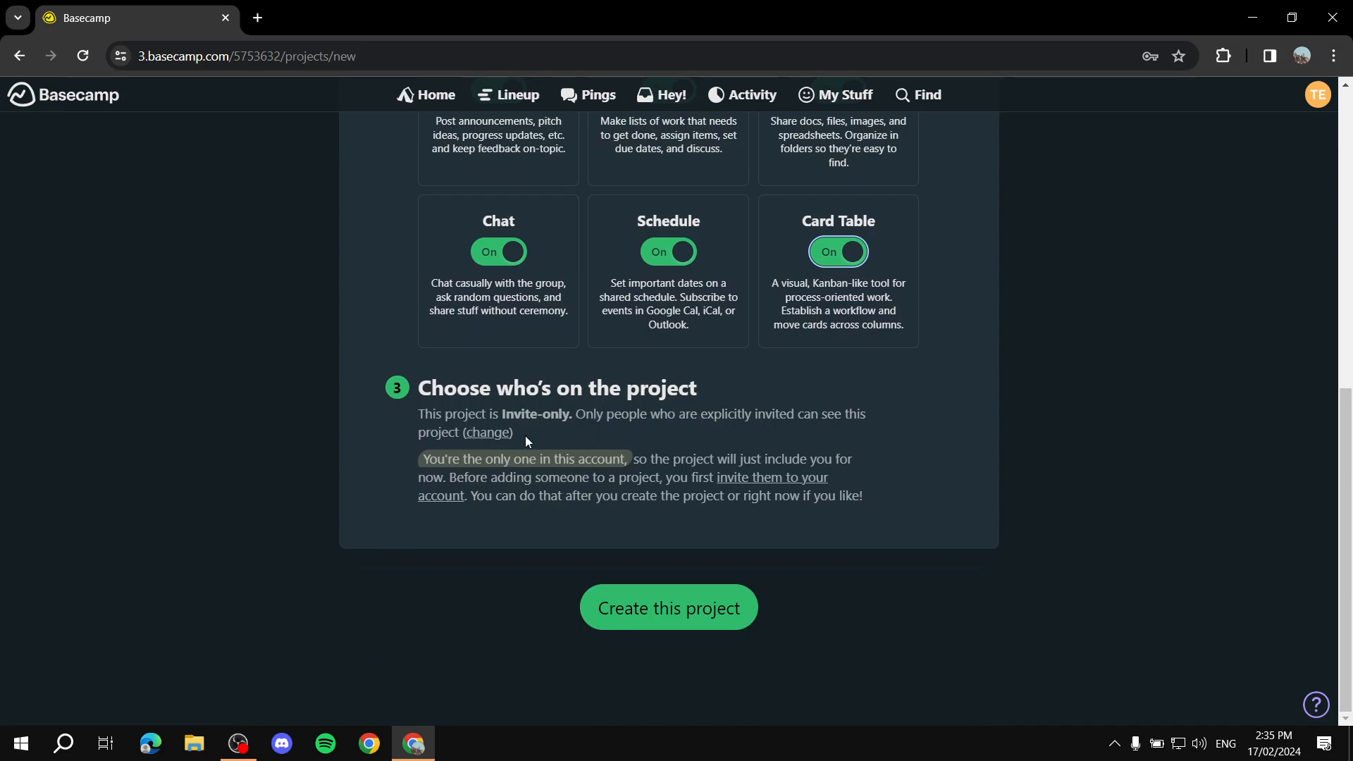
left_click_drag(506, 416, 599, 426)
left_click(486, 433)
left_click(427, 471)
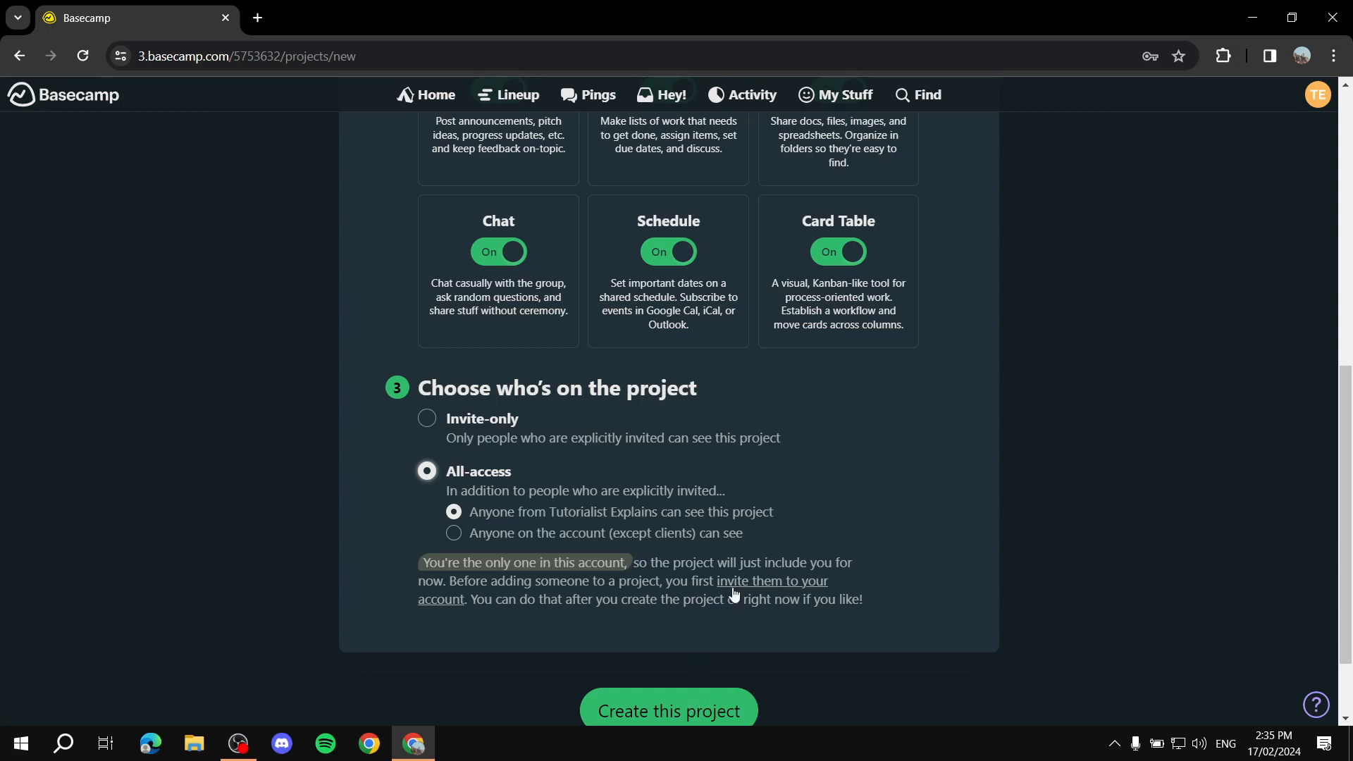
scroll(740, 595, "down", 2)
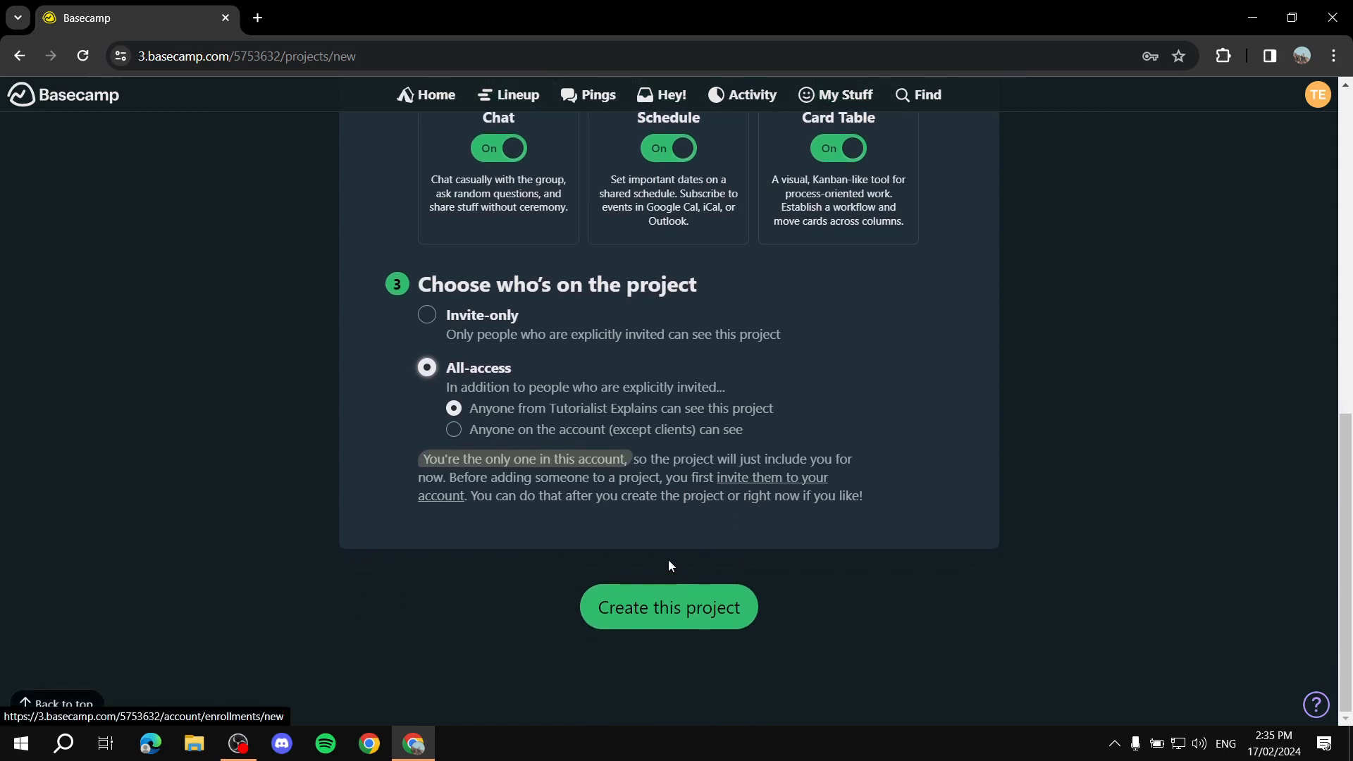
left_click(744, 607)
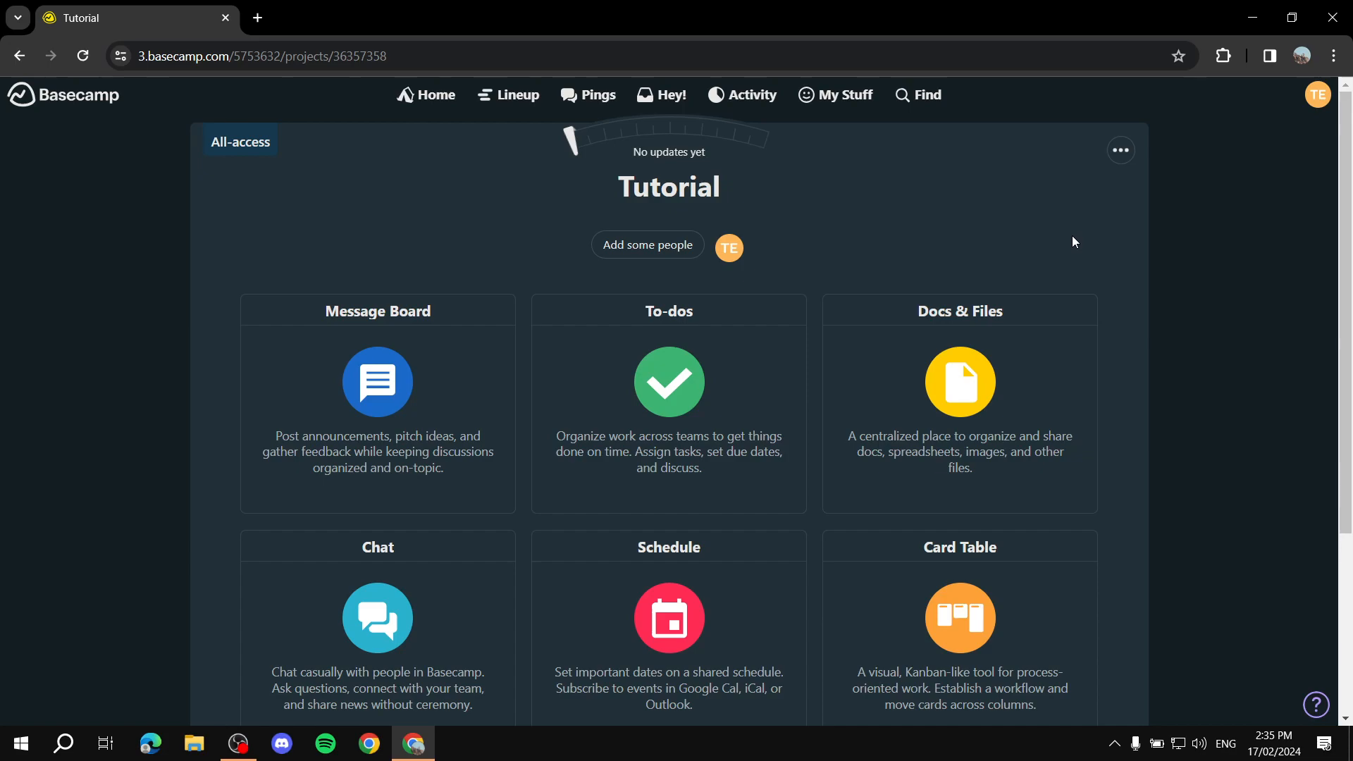
Step: Start a new message on the Tutorial project's Message Board with the title "Welcome"
left_click(390, 382)
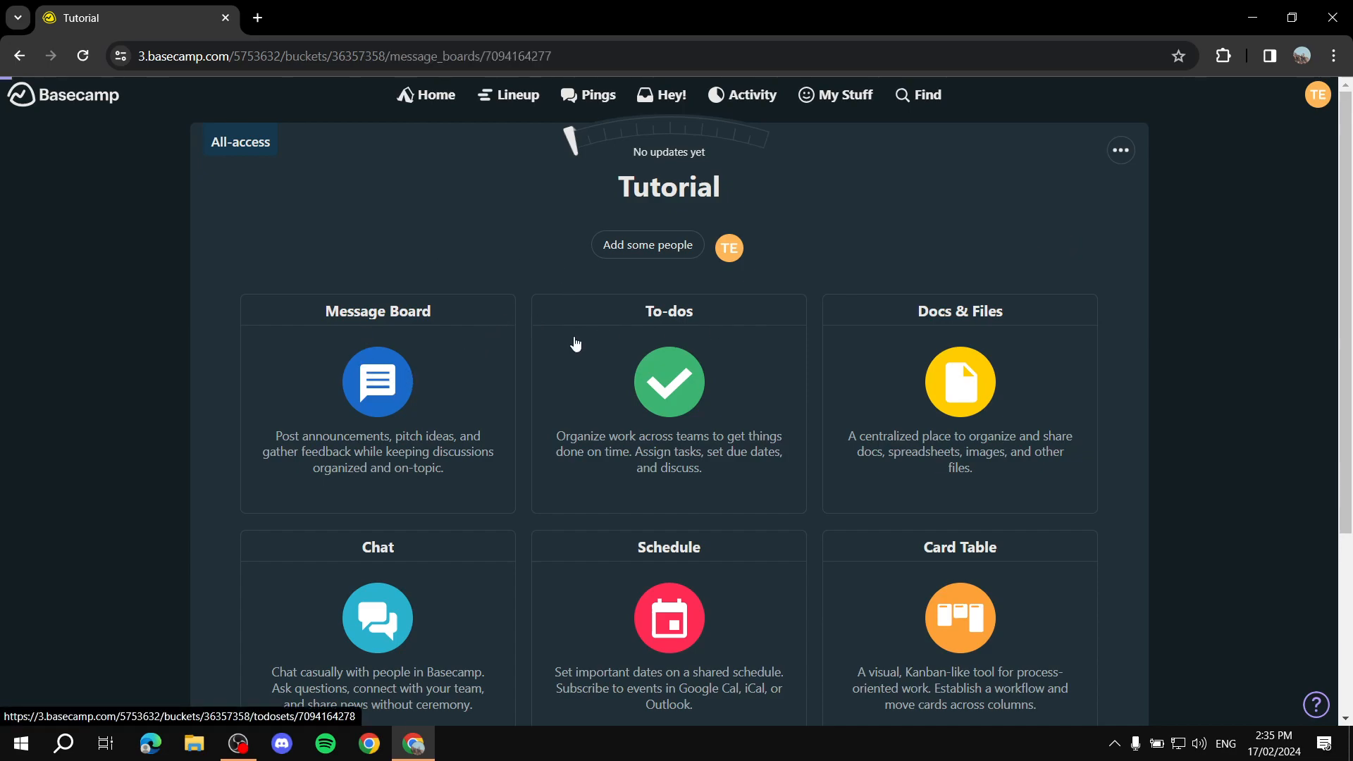
scroll(458, 360, "down", 1)
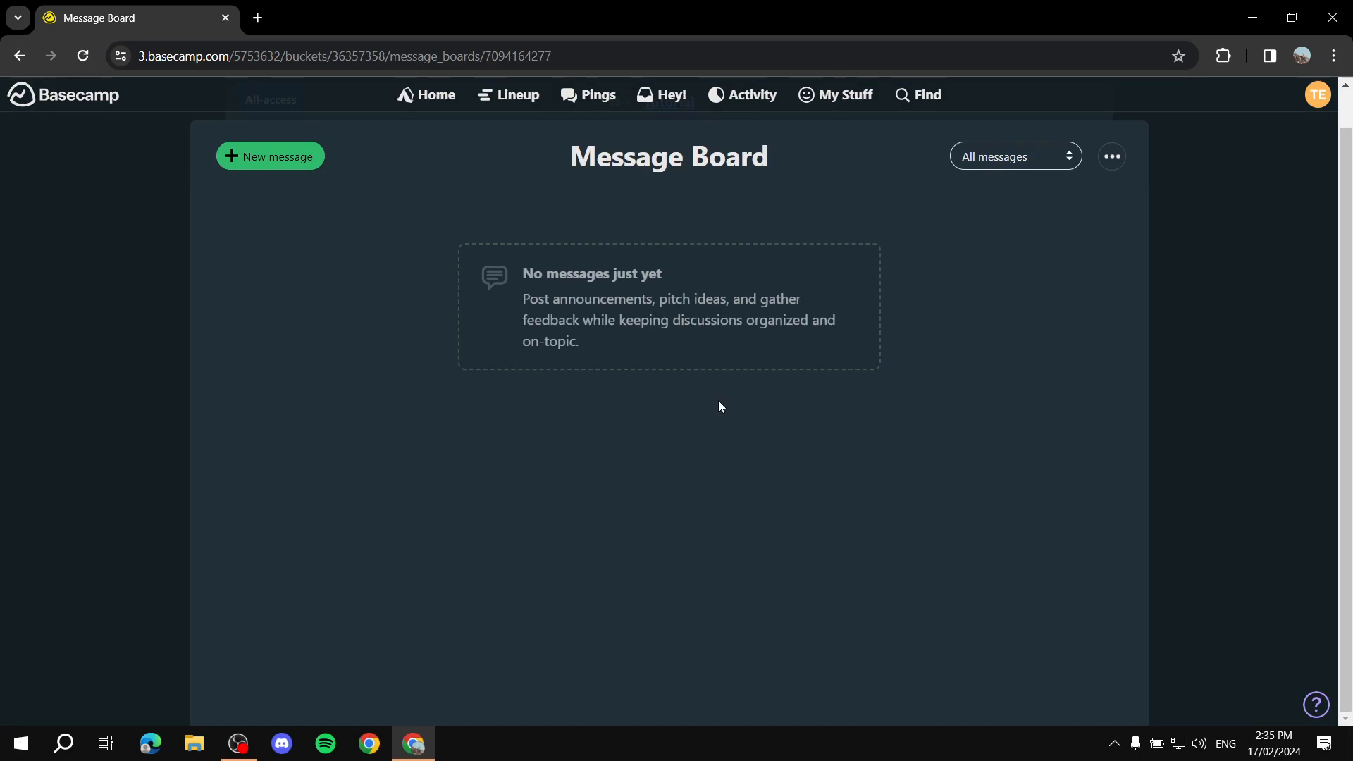
left_click(257, 160)
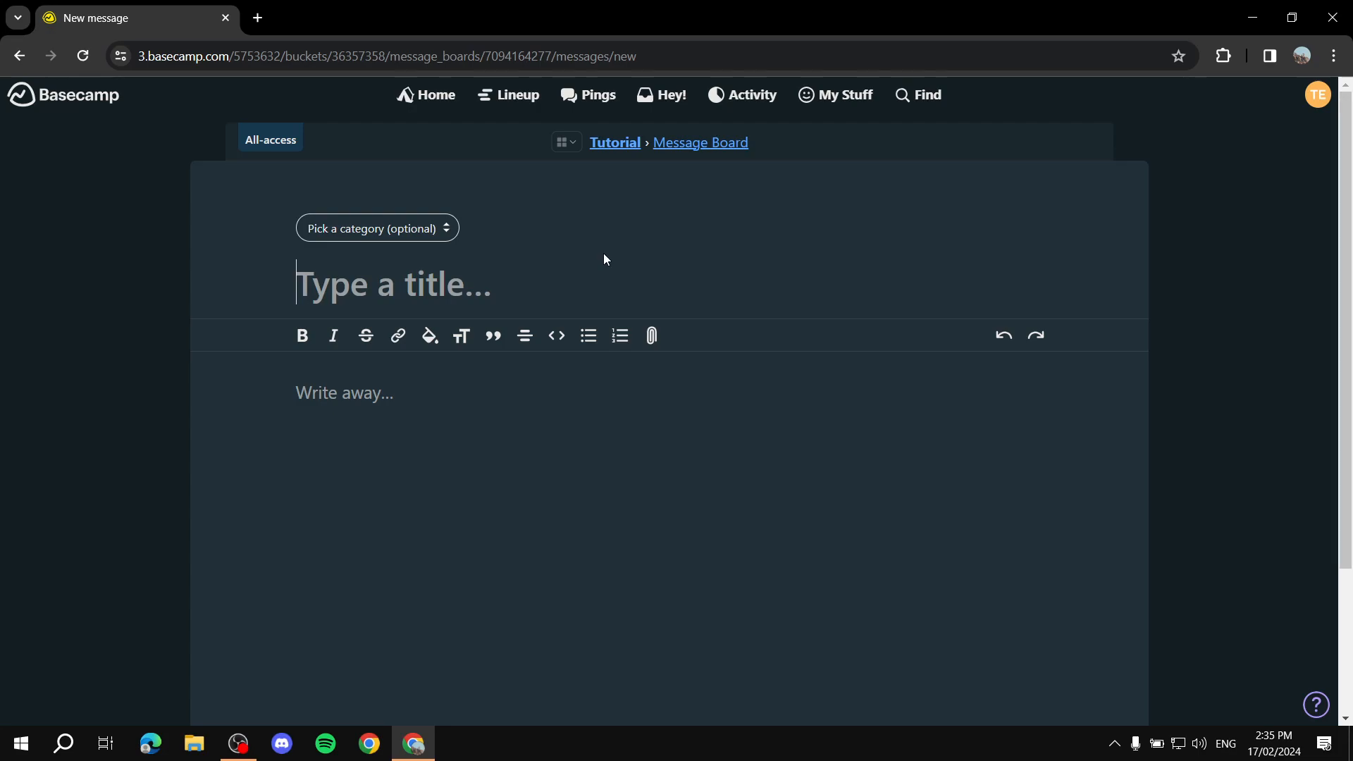
type("Welcome e")
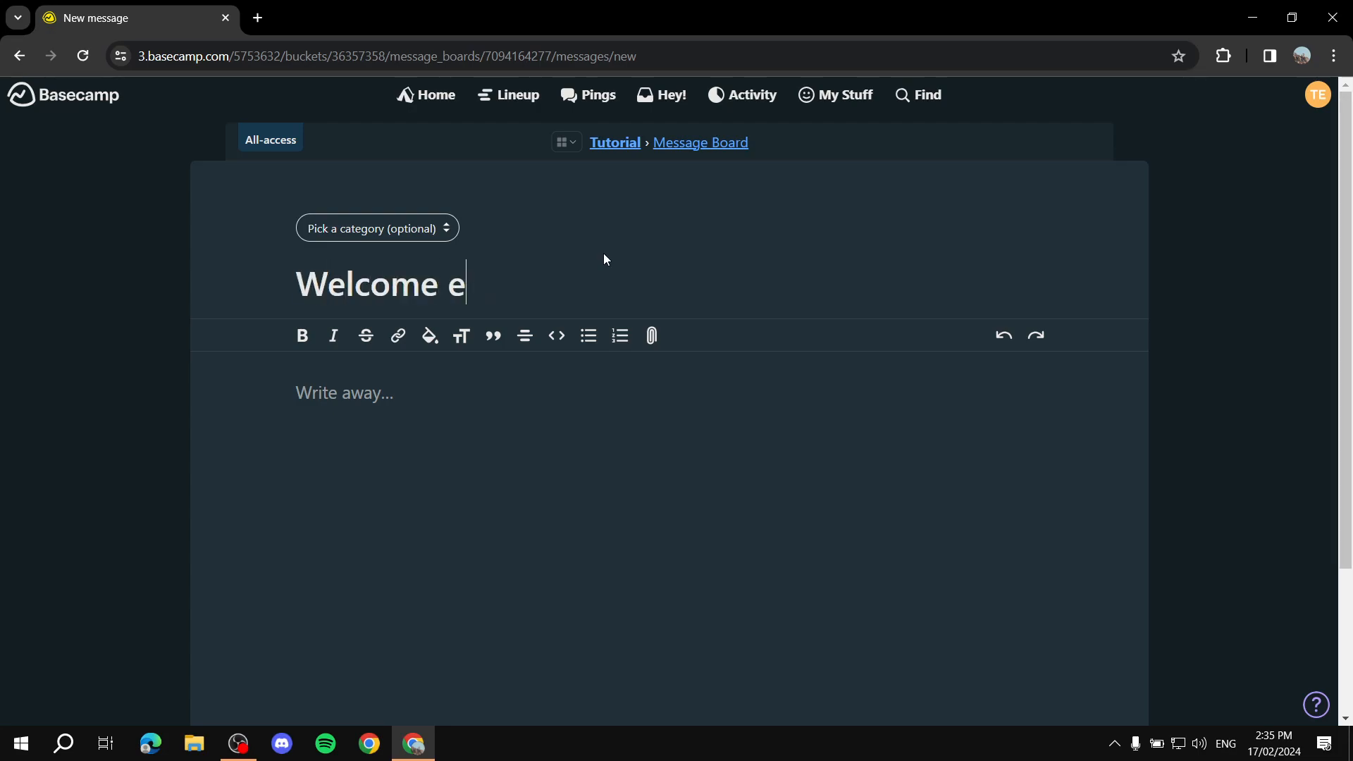
type("veryone to this mew")
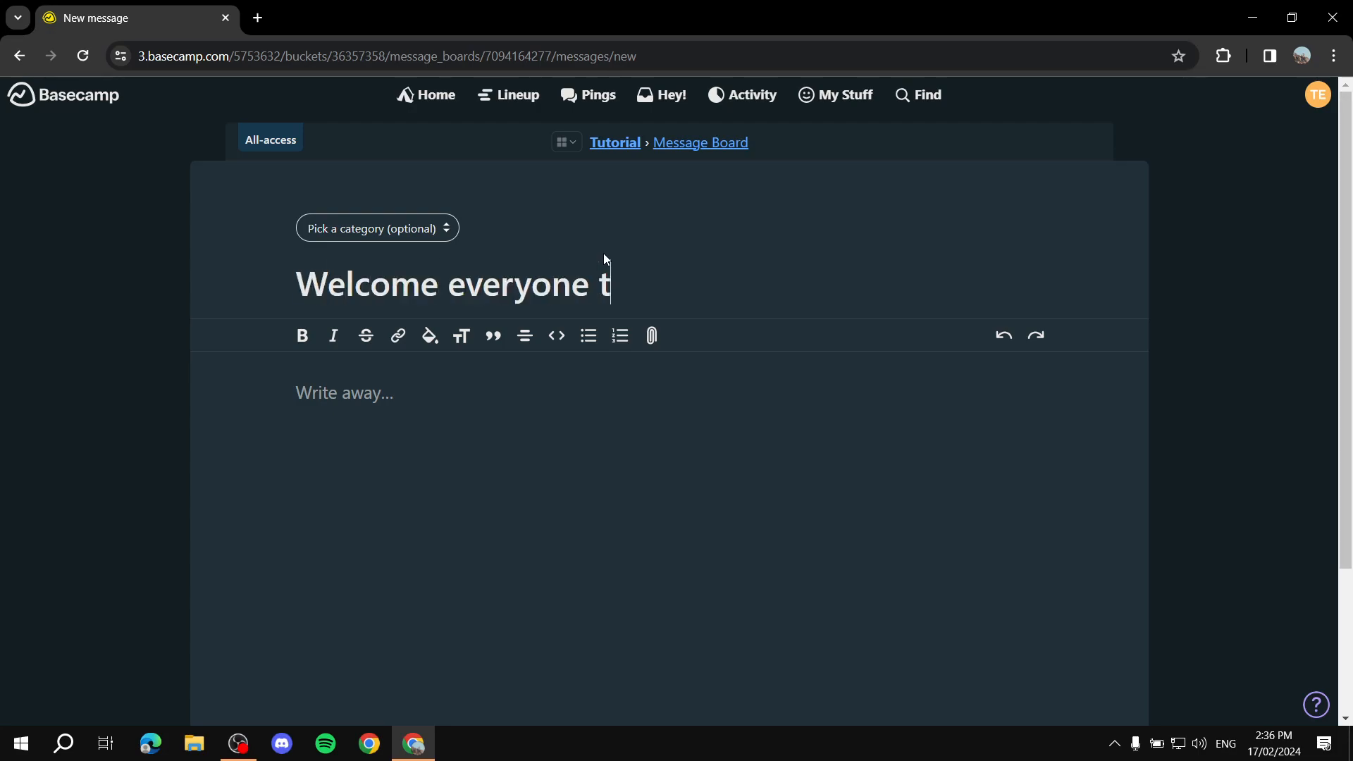
key("BackSpace")
key("BackSpace")
key("BackSpace")
key("BackSpace")
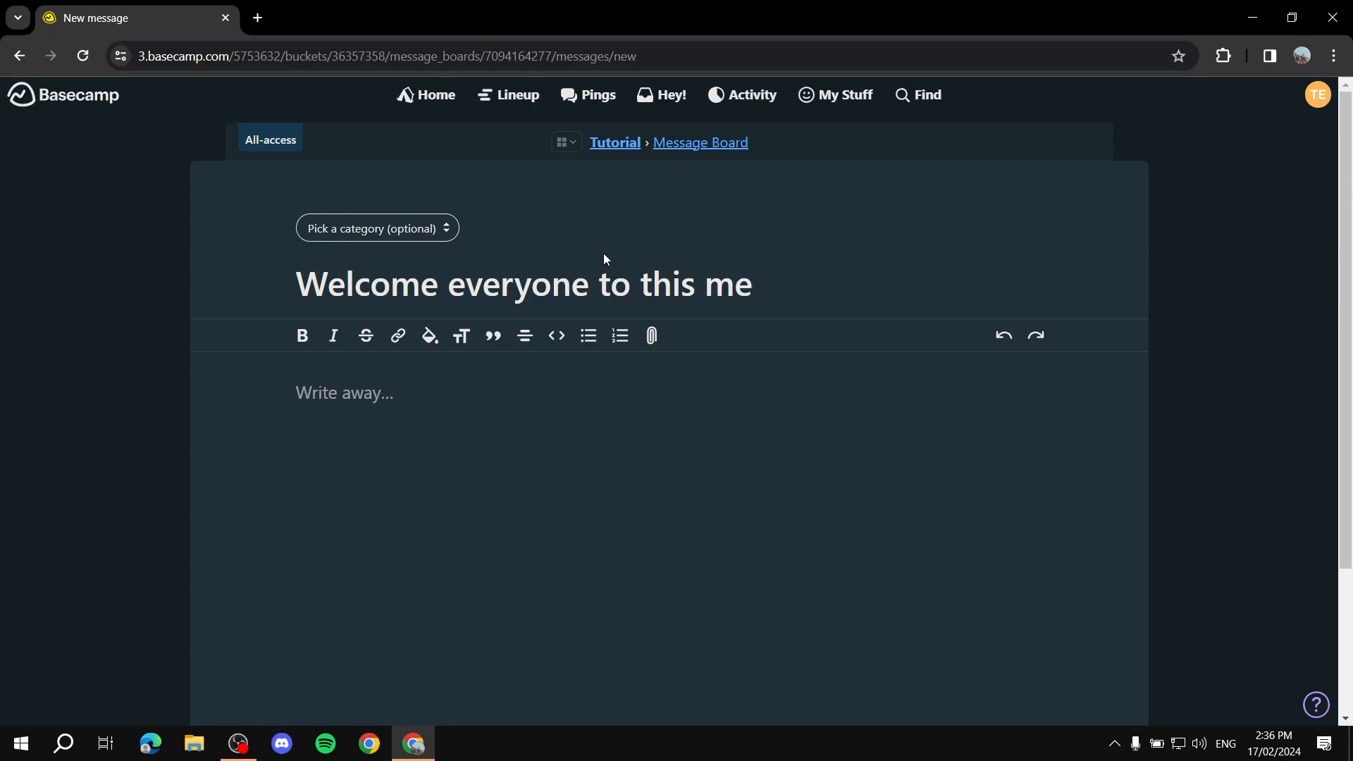
type("new")
key("BackSpace")
key("BackSpace")
key("BackSpace")
key("BackSpace")
key("BackSpace")
key("BackSpace")
key("BackSpace")
key("BackSpace")
key("BackSpace")
key("BackSpace")
key("BackSpace")
key("BackSpace")
key("BackSpace")
key("BackSpace")
key("BackSpace")
key("BackSpace")
key("BackSpace")
key("BackSpace")
key("BackSpace")
key("BackSpace")
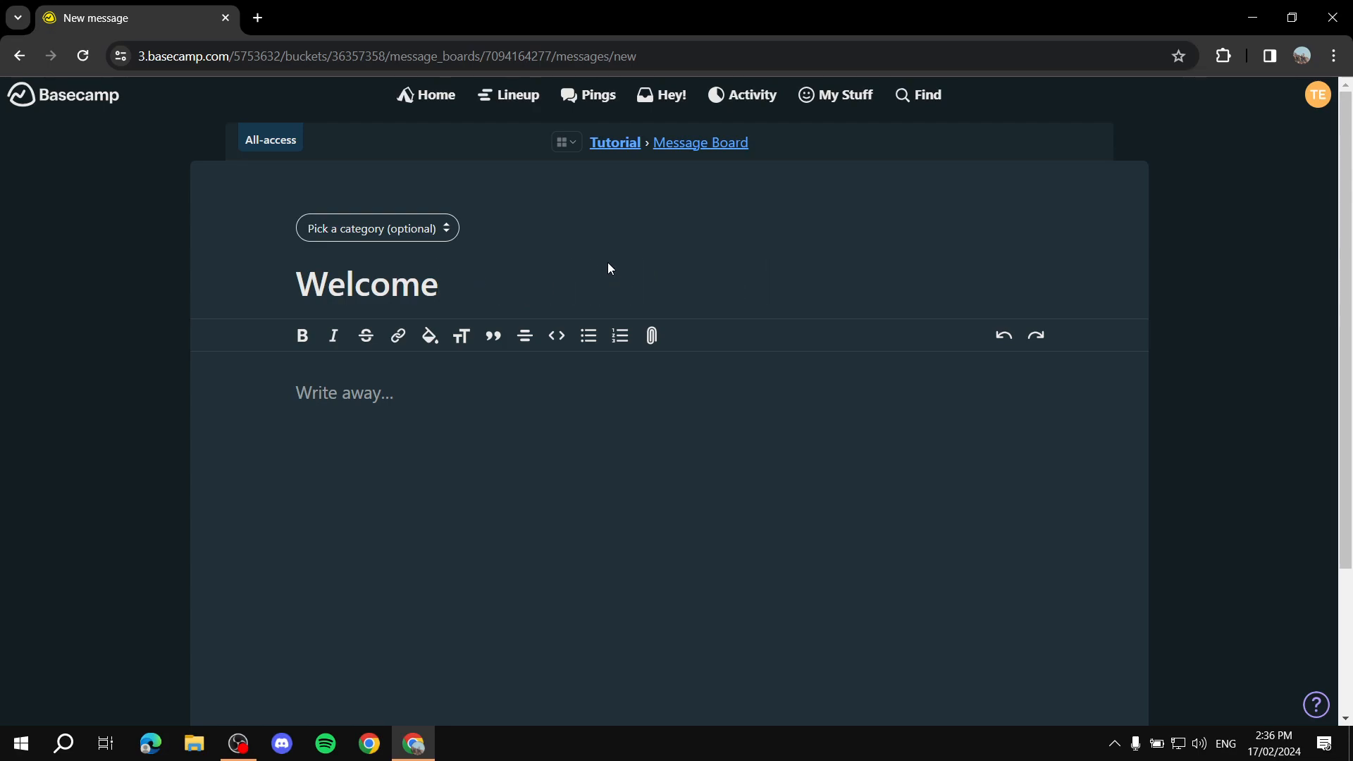
Step: Write "New project!!" as the body of the Welcome message
left_click(556, 494)
type("New proe")
key("BackSpace")
type("jects")
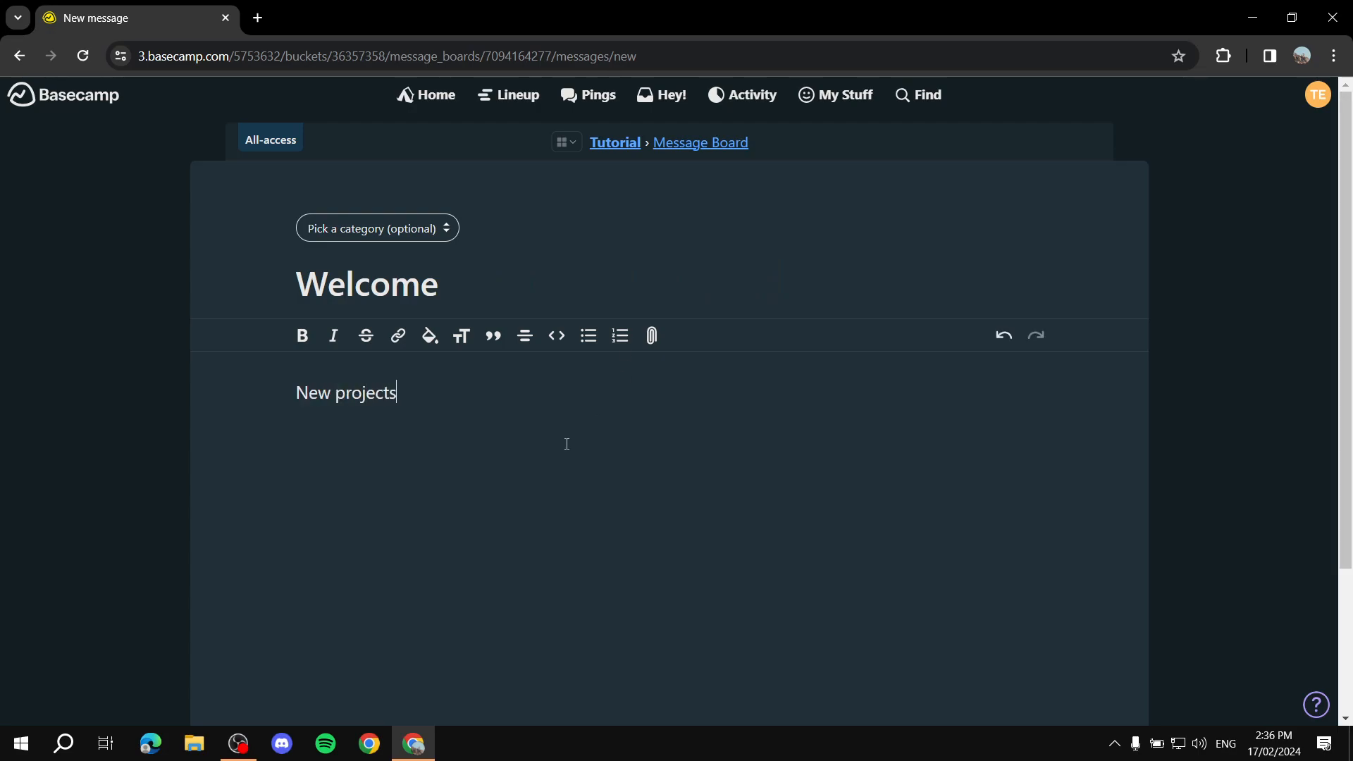
key("BackSpace")
type("!!")
scroll(764, 320, "down", 3)
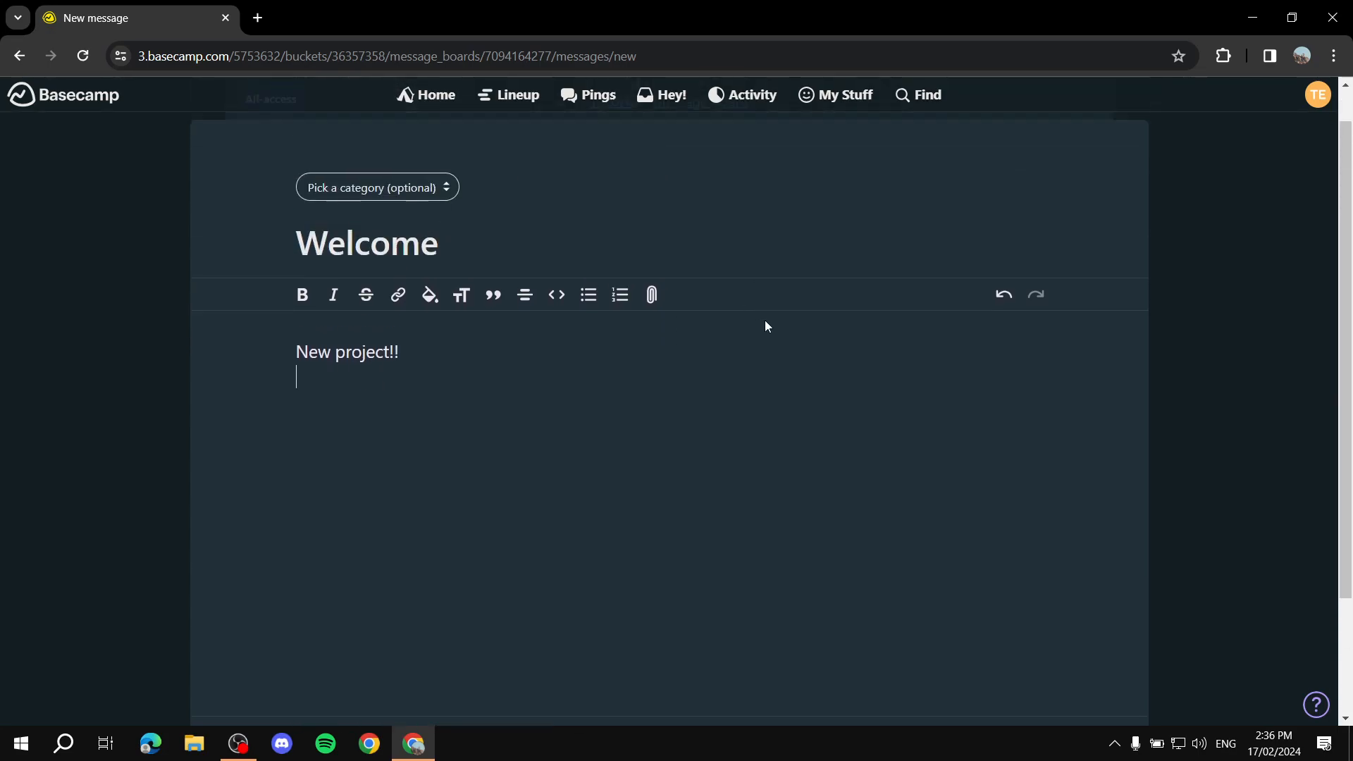
Step: Post the Welcome message and return through the Message Board to the Tutorial project page
left_click(492, 638)
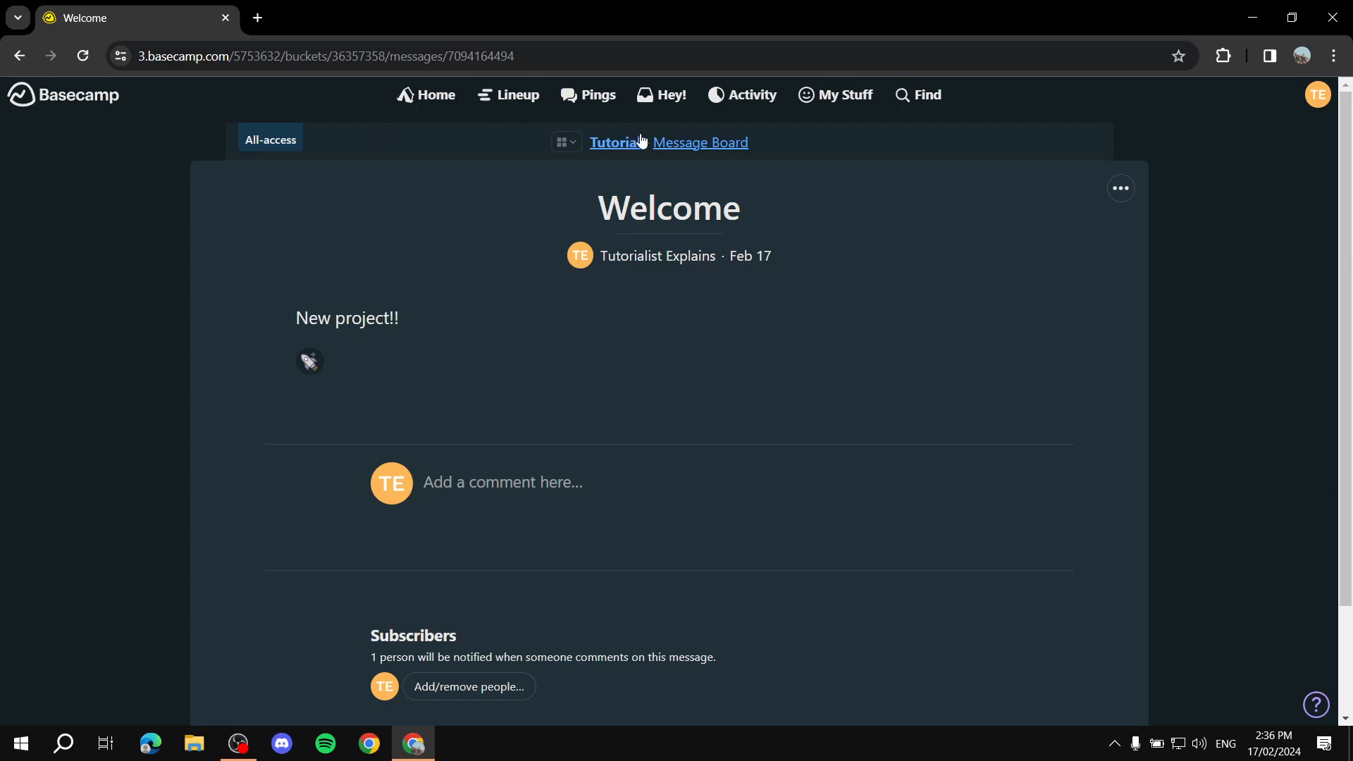
left_click(689, 142)
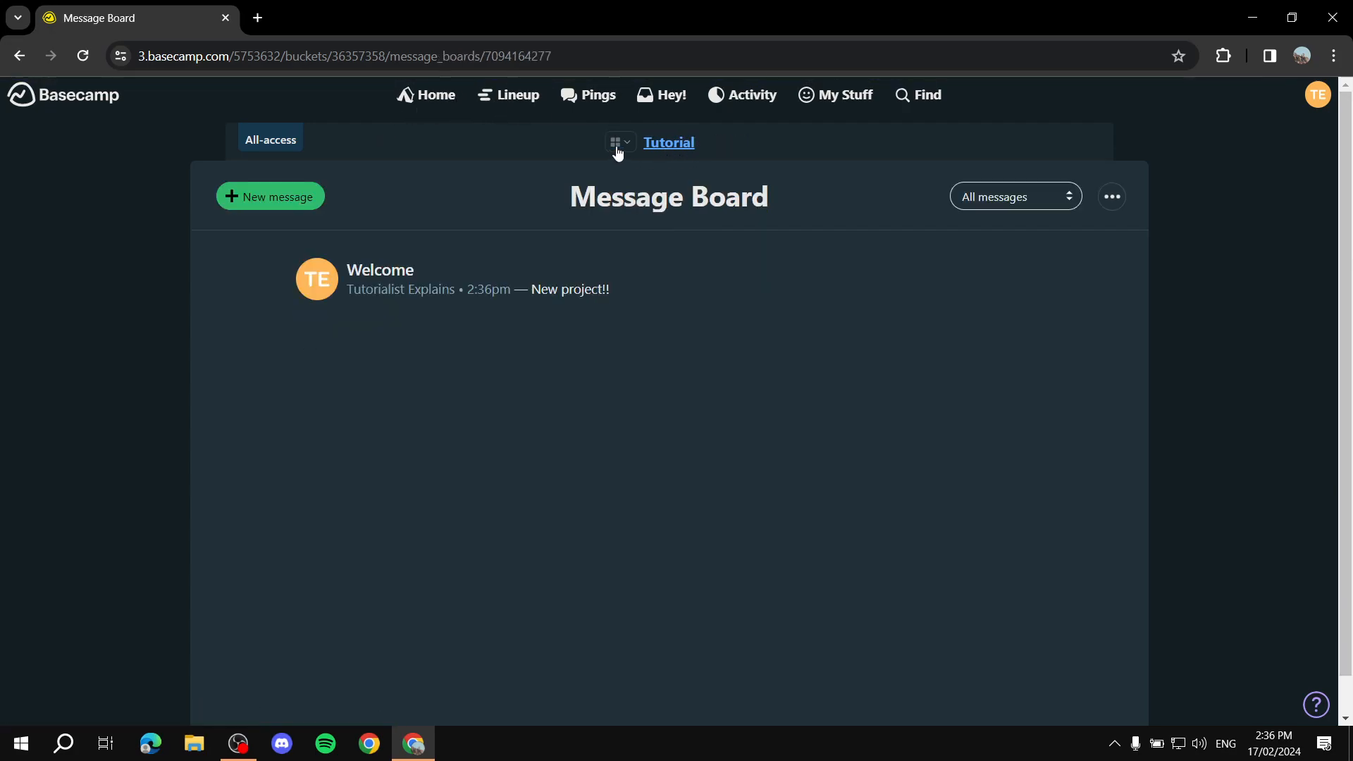
left_click(669, 143)
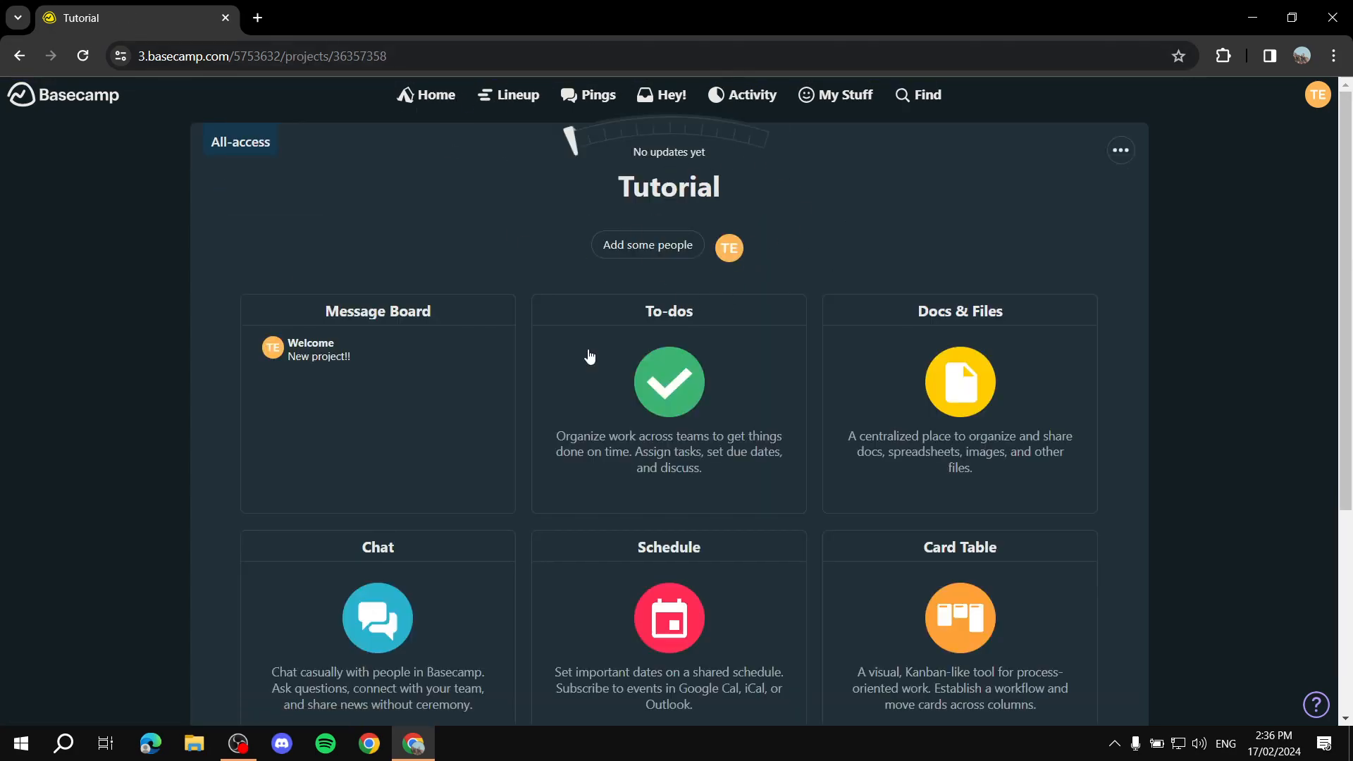
Step: Create a to-do list named "Editing" with the details "Intro" in the Tutorial project's To-dos
left_click_drag(589, 206, 798, 175)
left_click(798, 175)
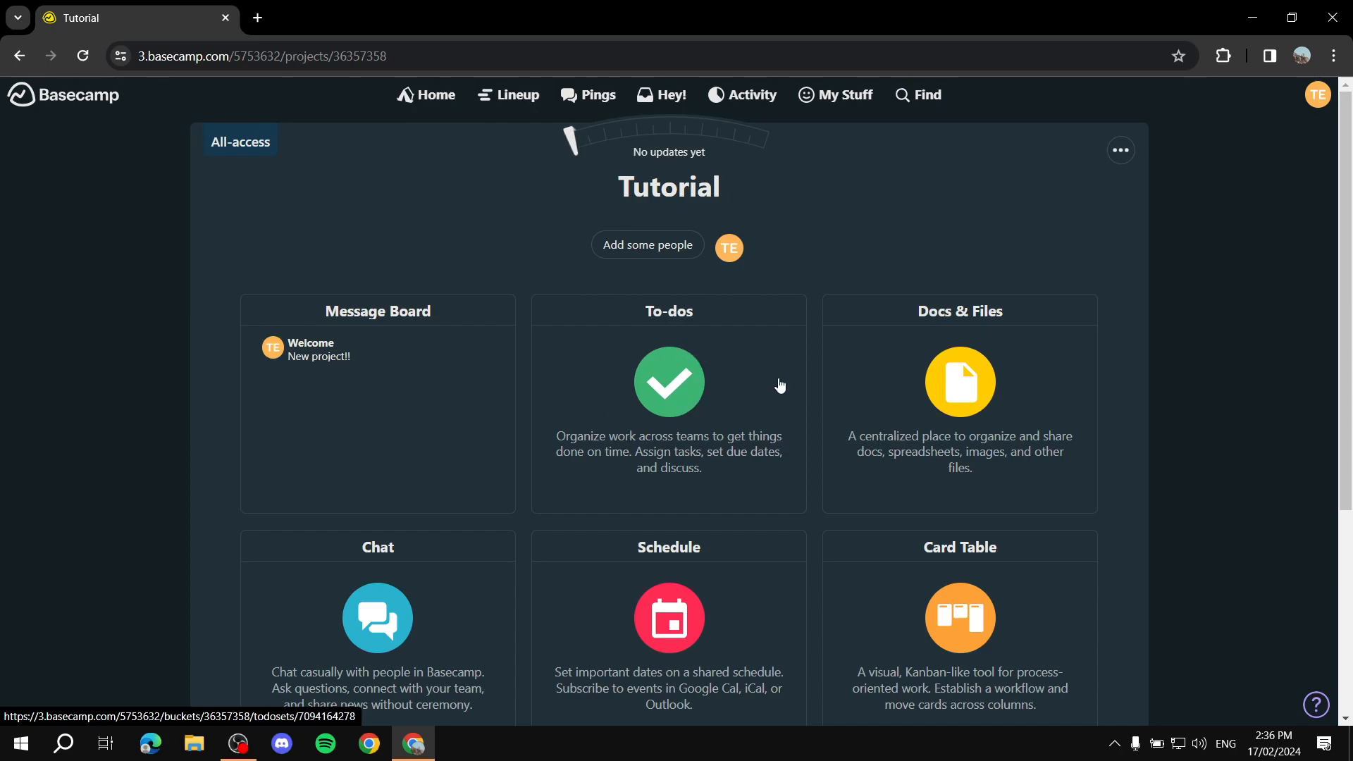
left_click(723, 418)
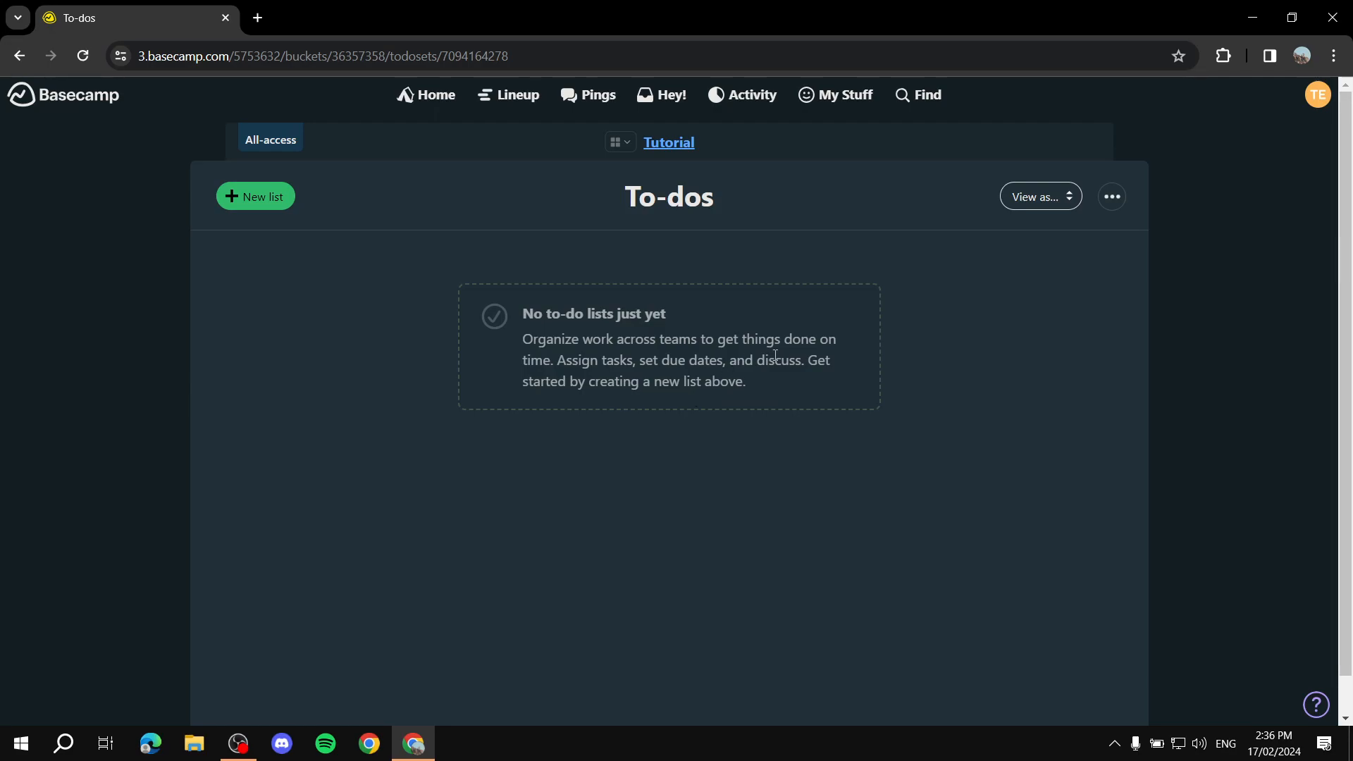
left_click(272, 200)
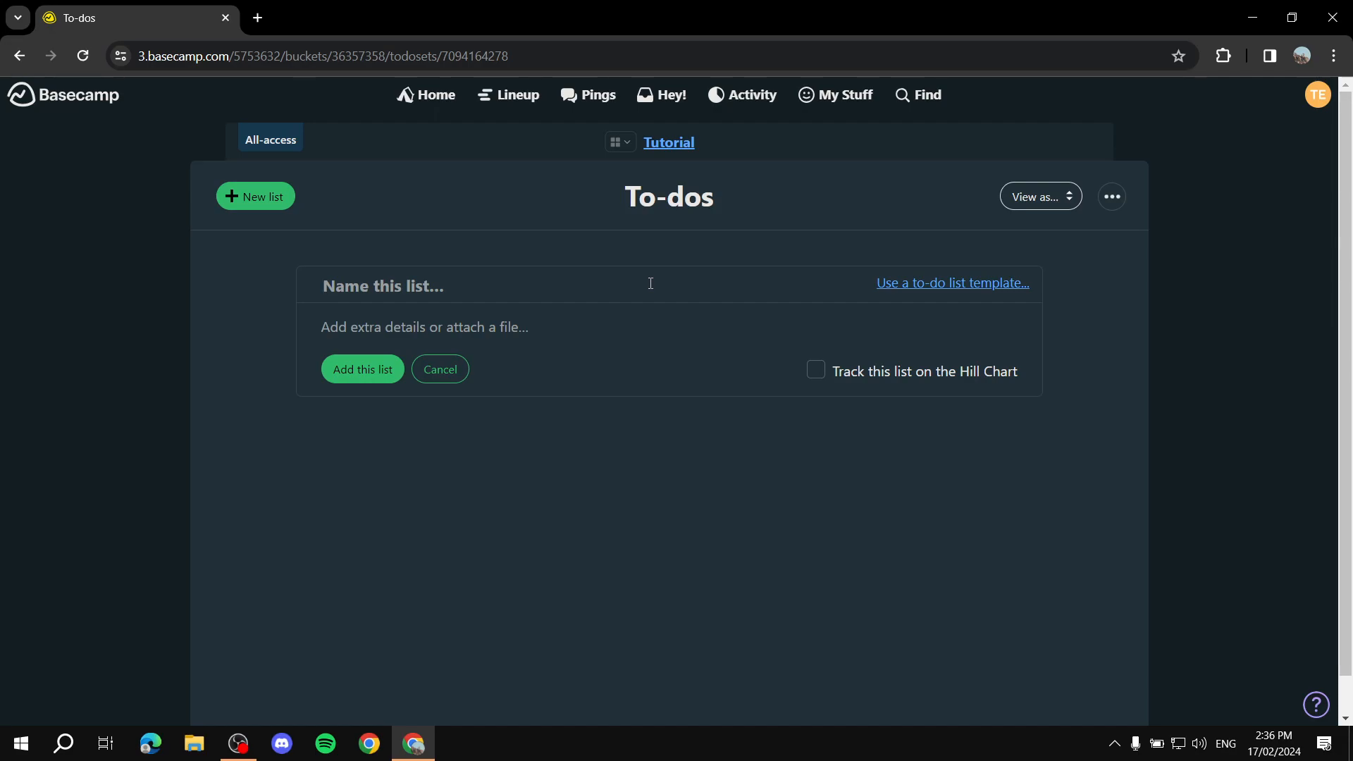
type("Editing")
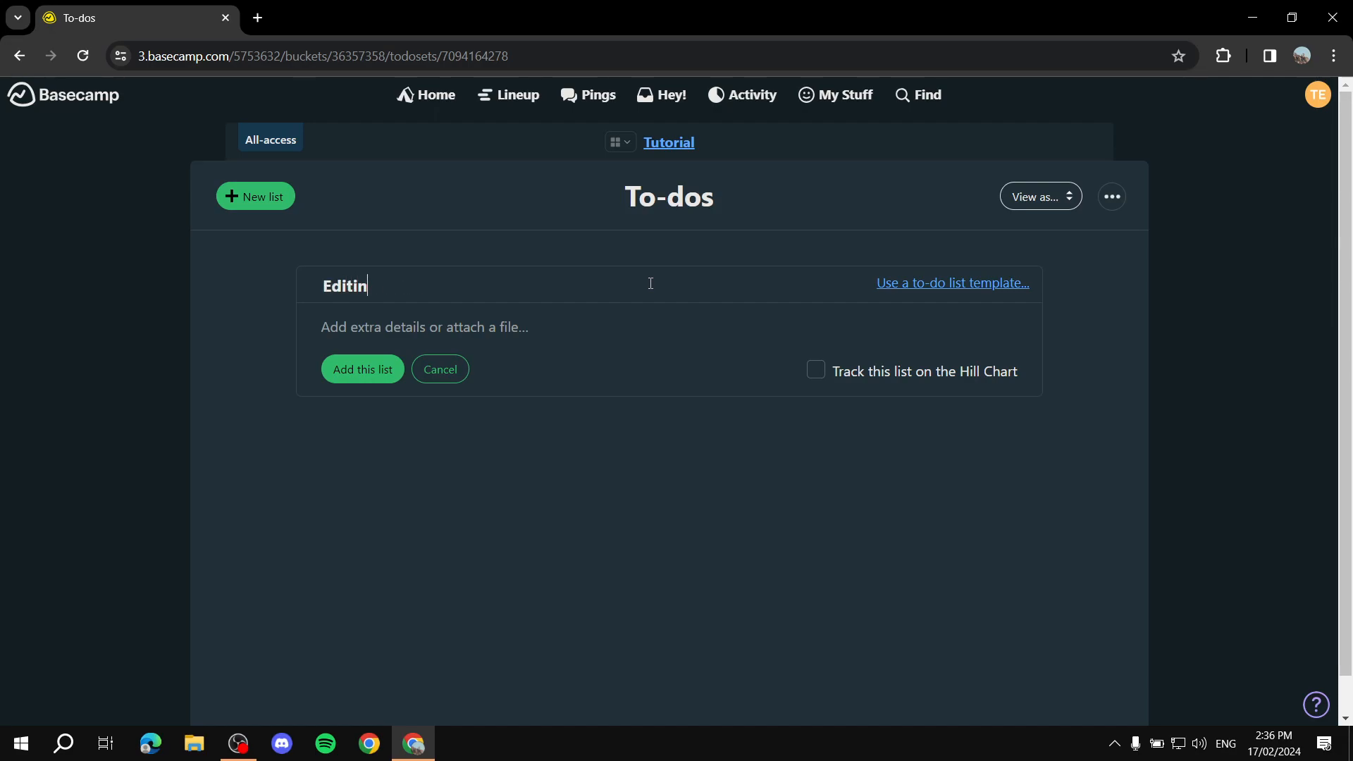
left_click(591, 323)
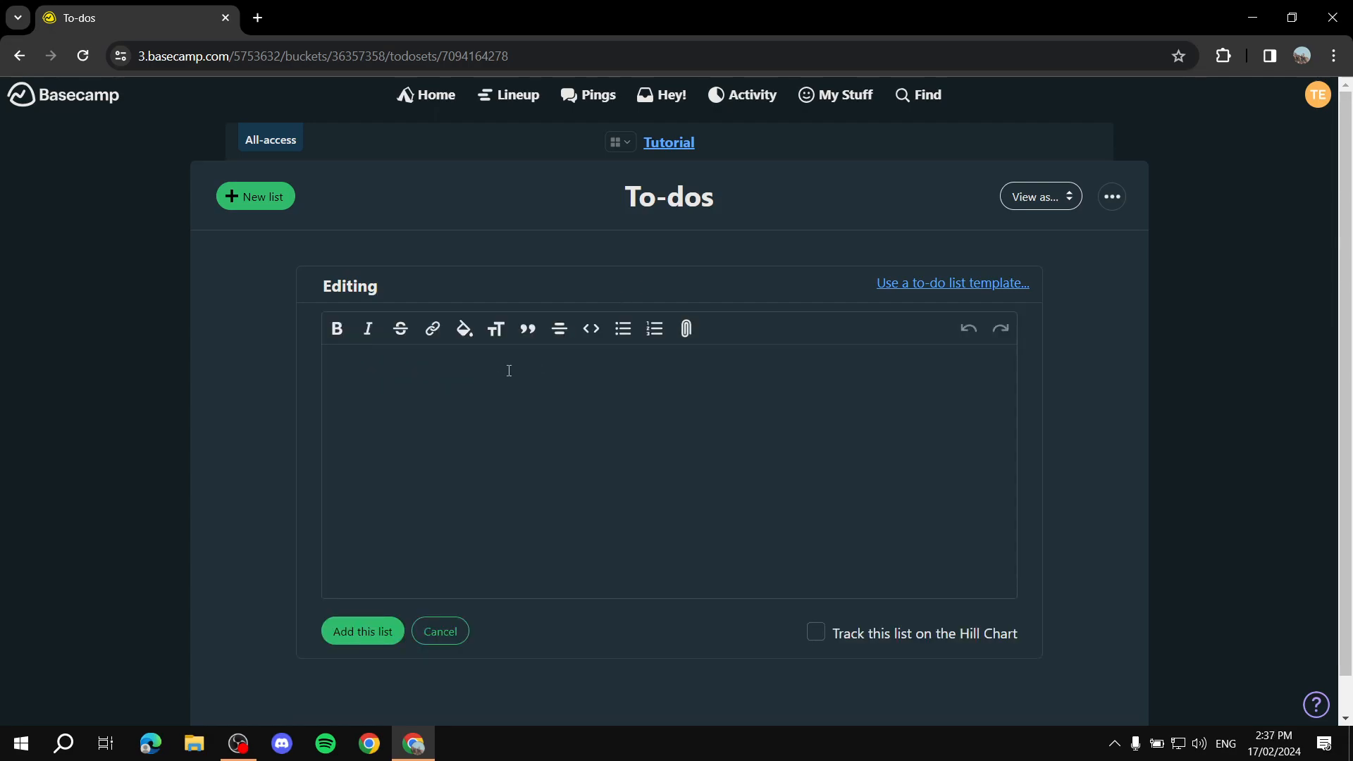
type("Intro")
left_click(363, 632)
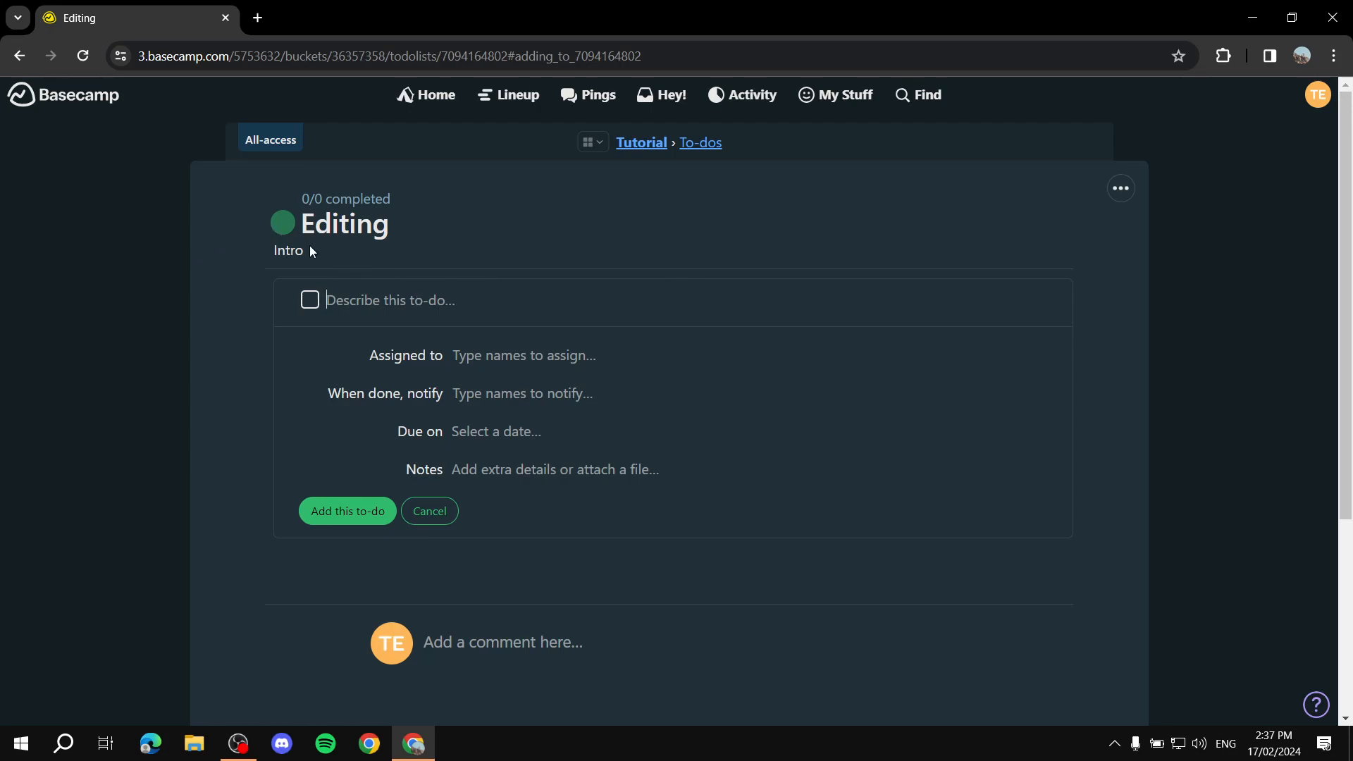
Step: Add the to-dos "INTRO" and "VIDEO" to the Editing list
left_click(421, 307)
type("INTRO")
left_click(367, 513)
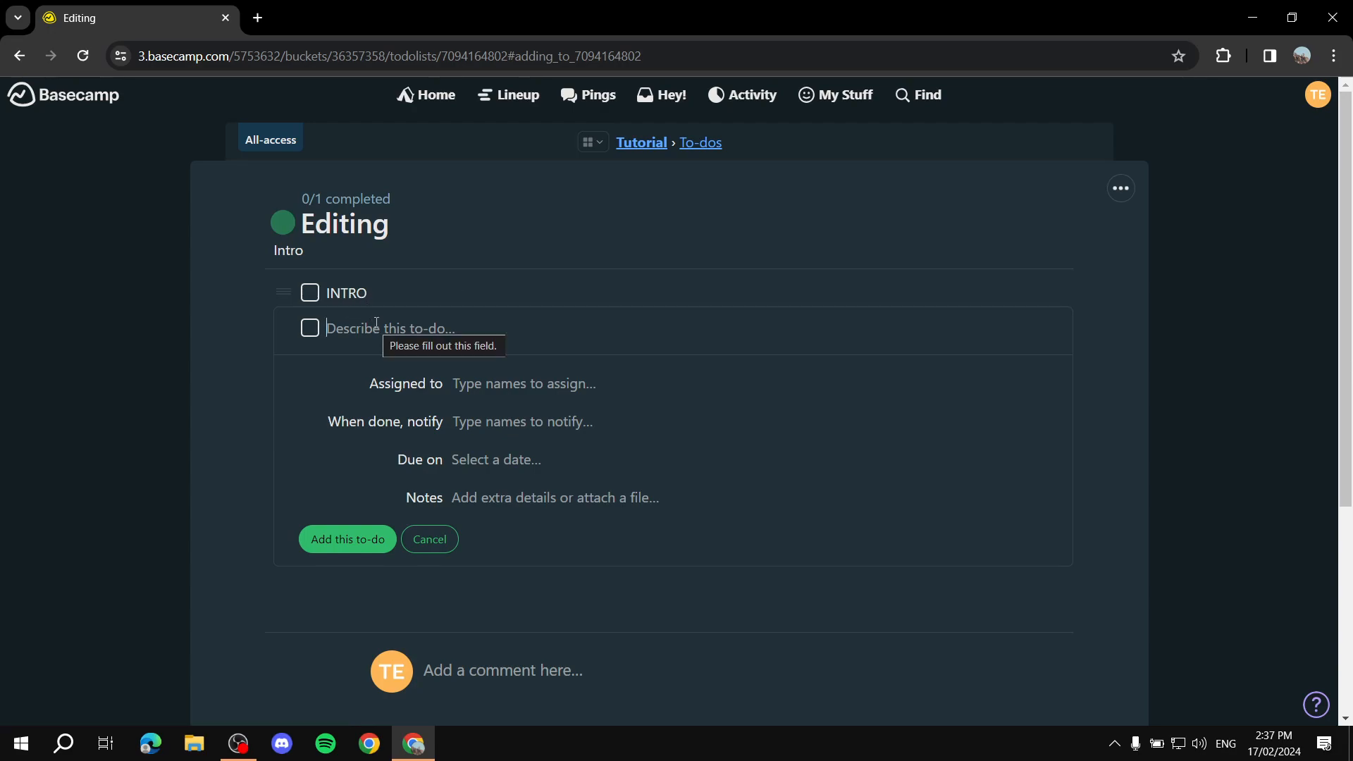
type("VIDEO")
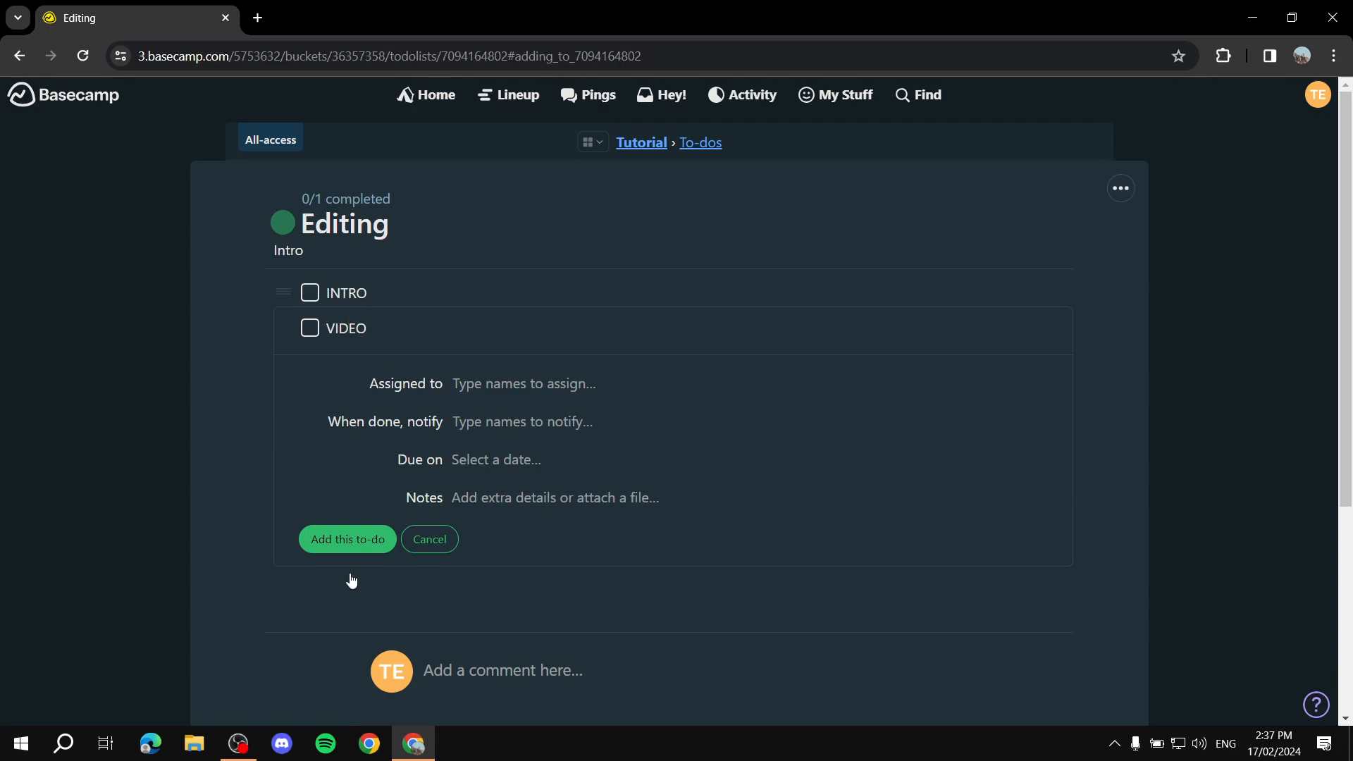
left_click(363, 546)
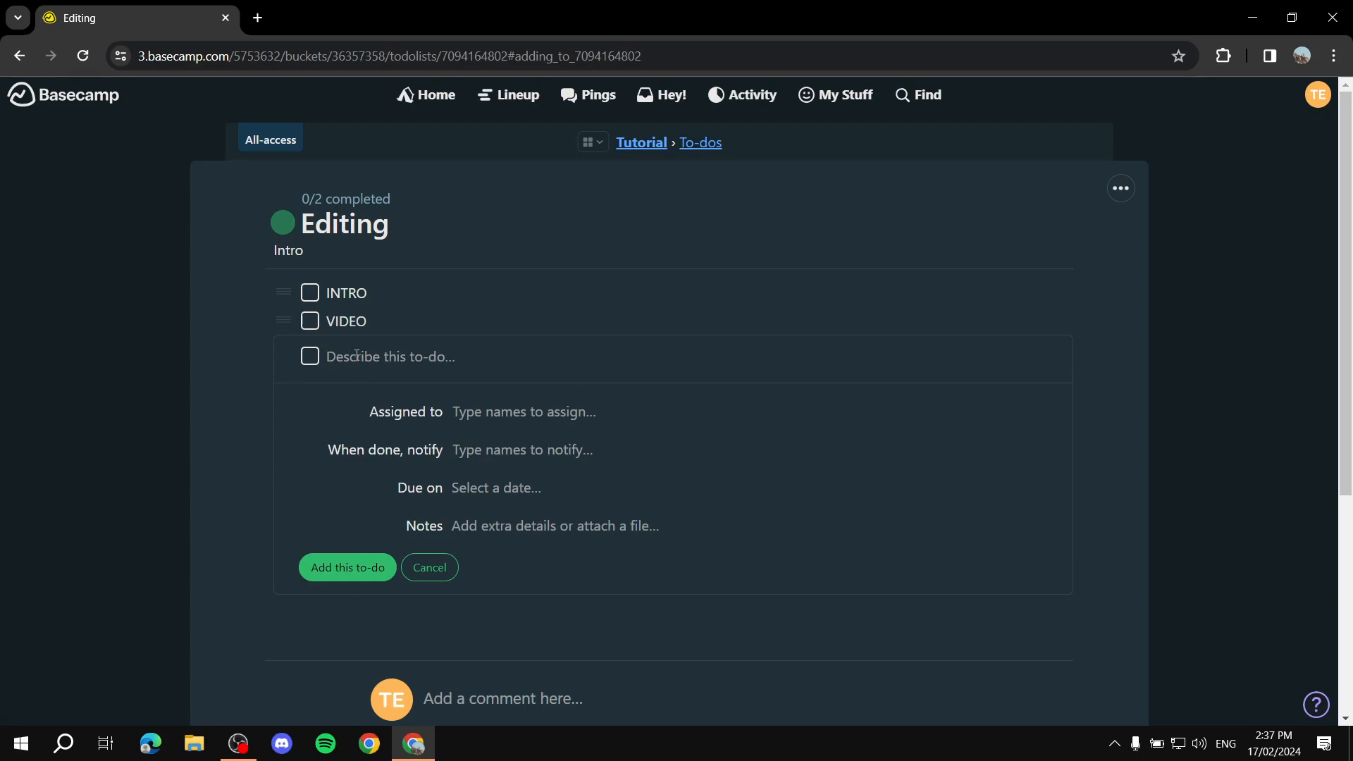
Step: Describe a third to-do as "OUTRO", assign it to the account owner and have the same person notified when done
type("OUTRO")
type("Tu")
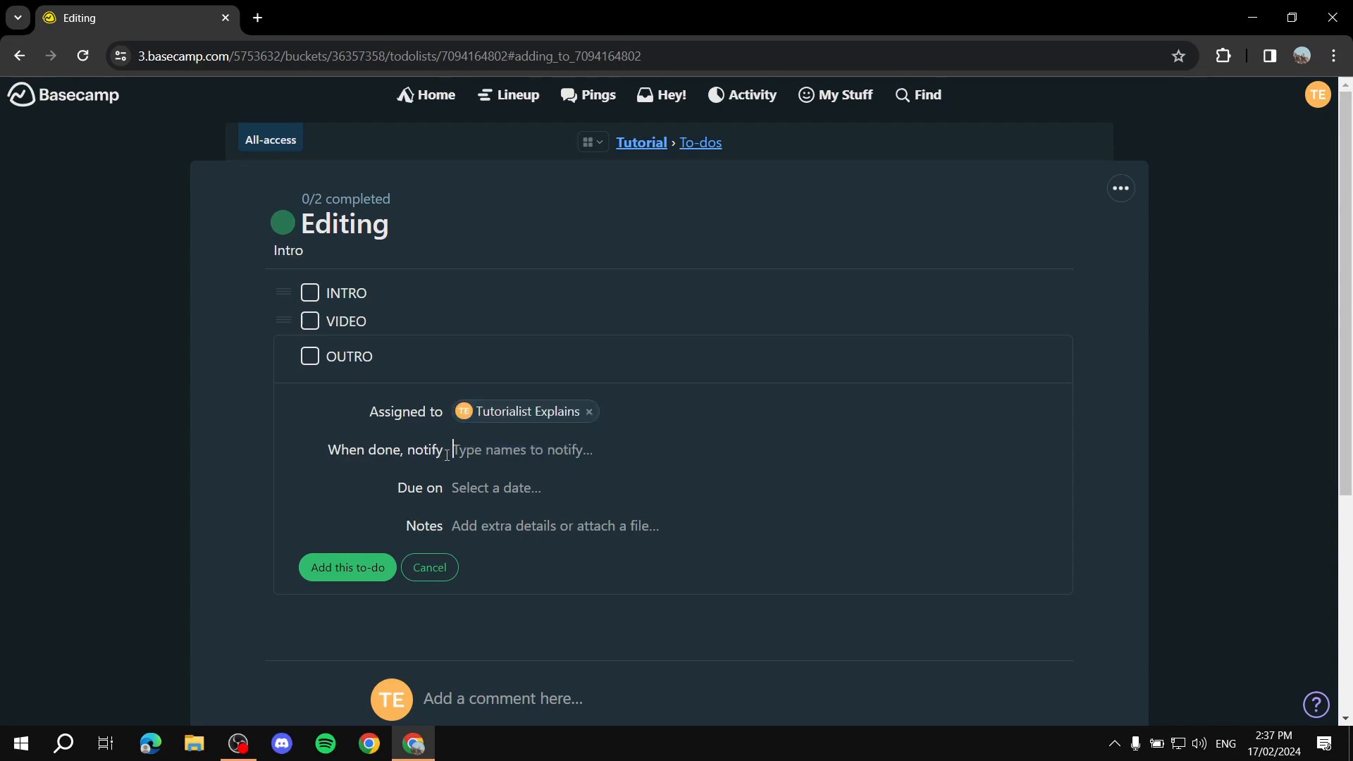
type("Tu")
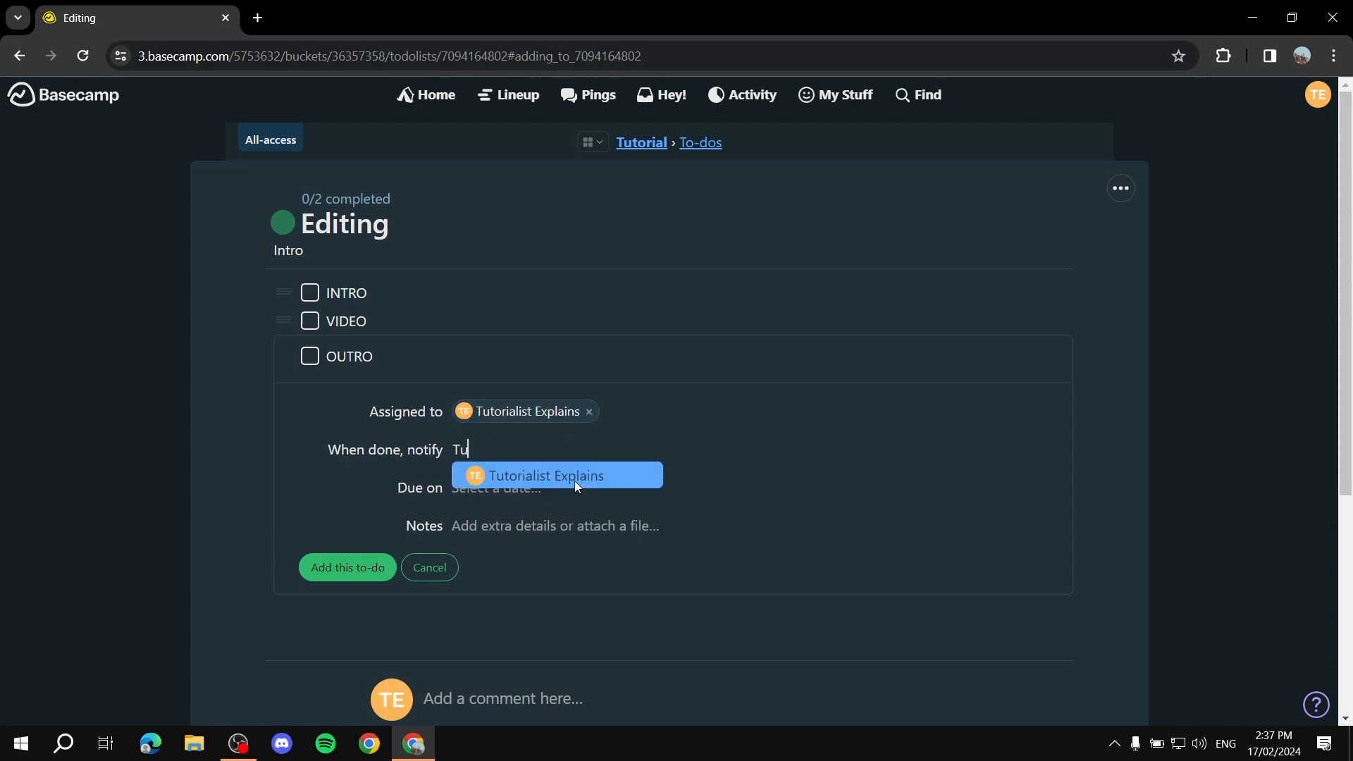
left_click(576, 483)
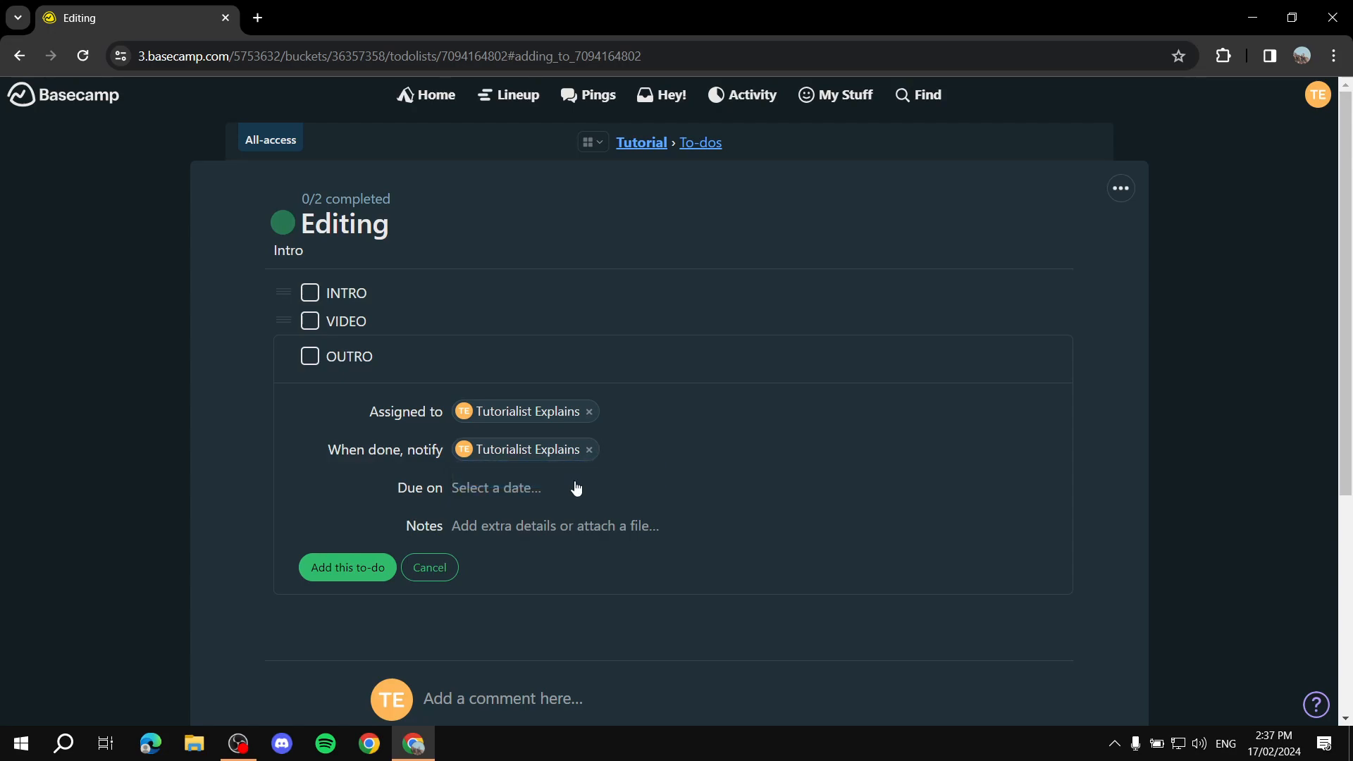
left_click(576, 497)
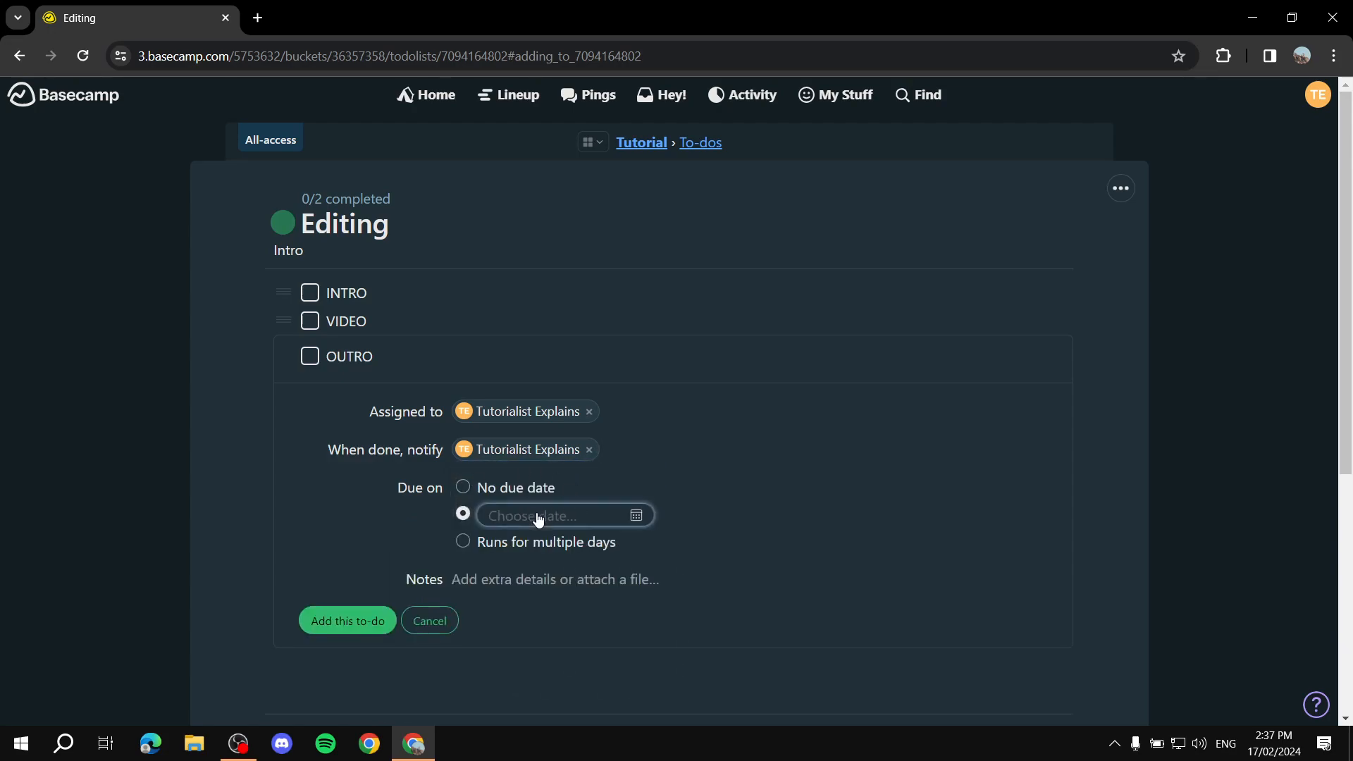
left_click(637, 515)
scroll(669, 623, "down", 3)
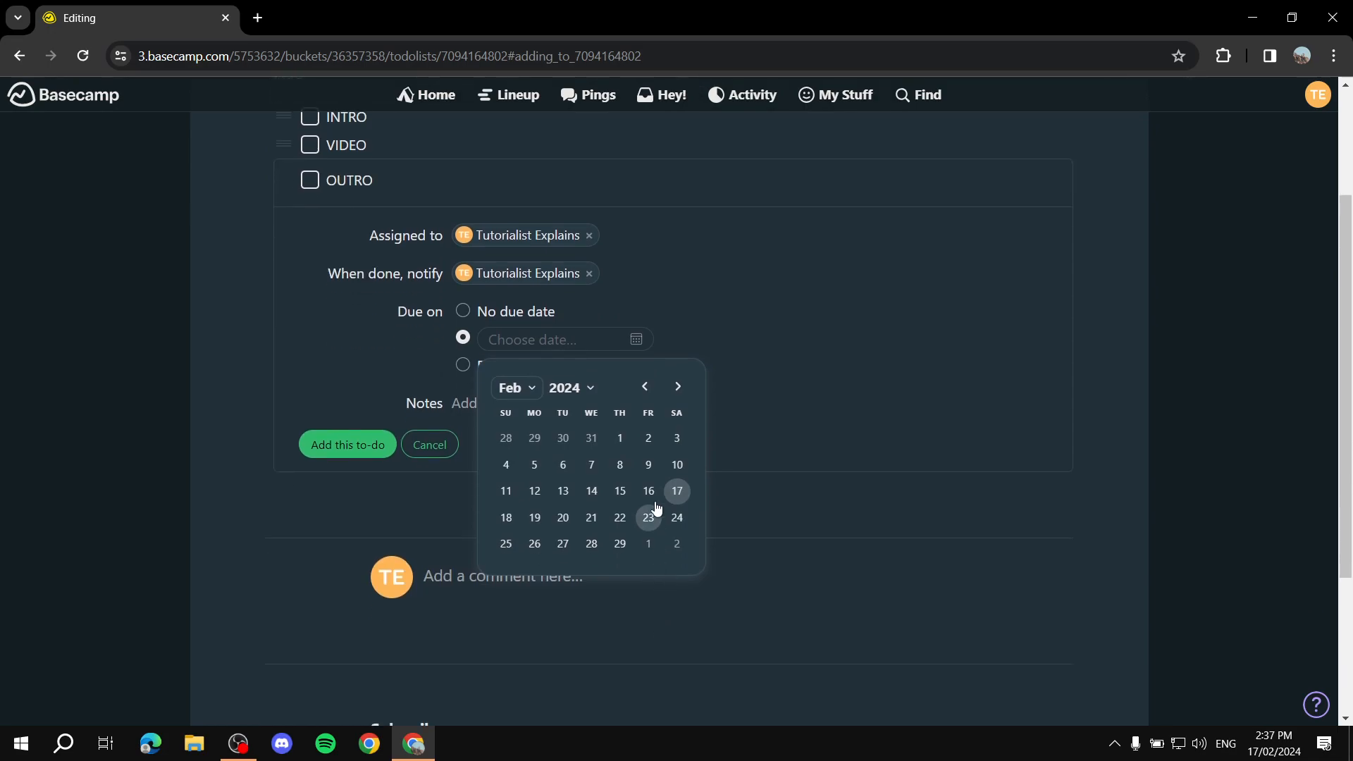
left_click(463, 312)
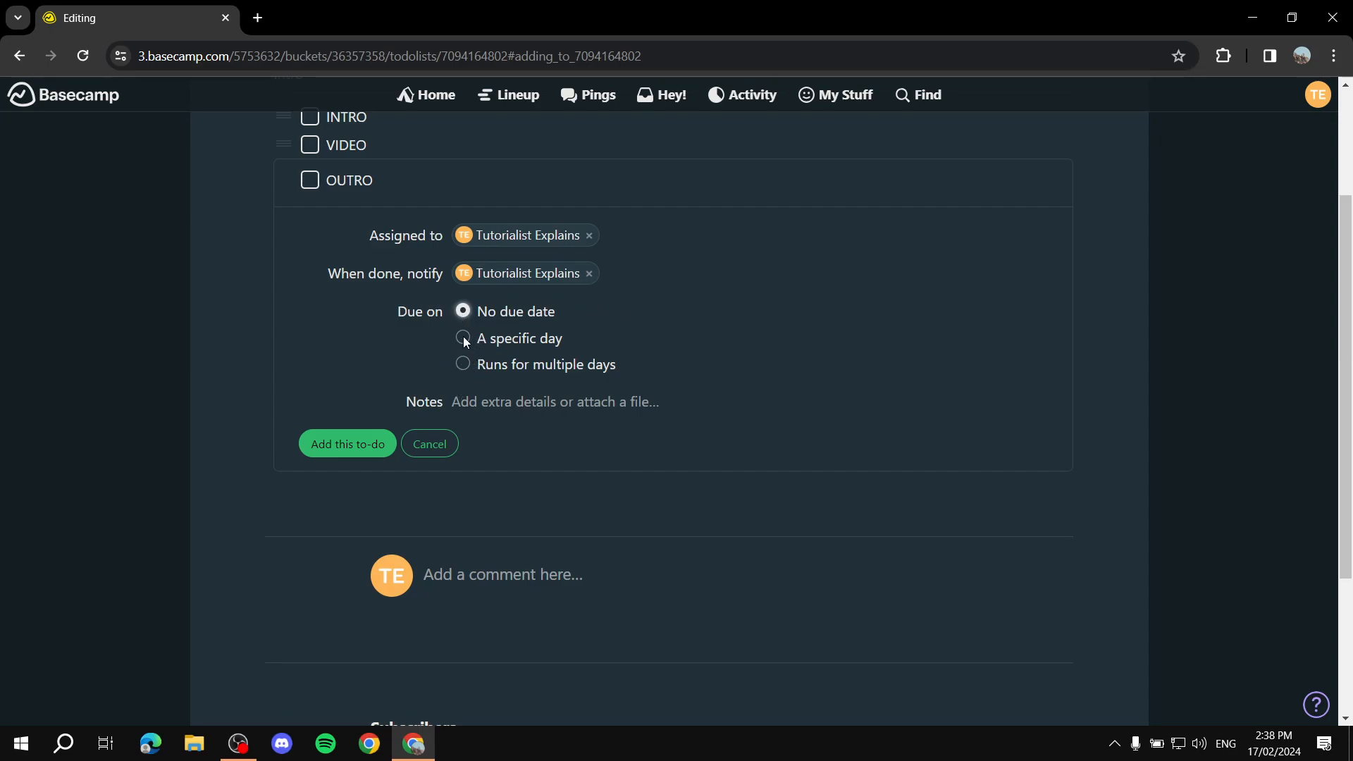
Step: Write the note "Make it great" for the OUTRO to-do, add it to the list and close the blank entry form
left_click(494, 400)
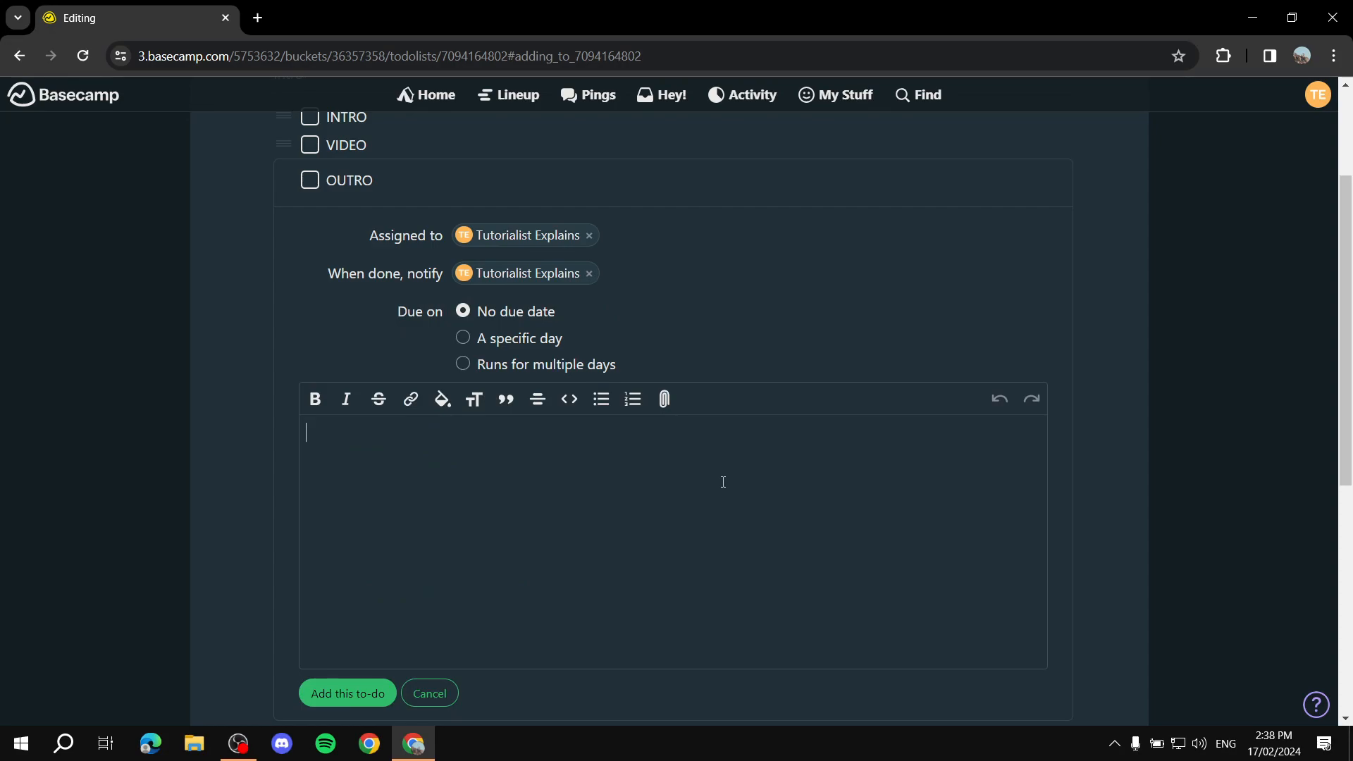
type("Make it great")
left_click(349, 694)
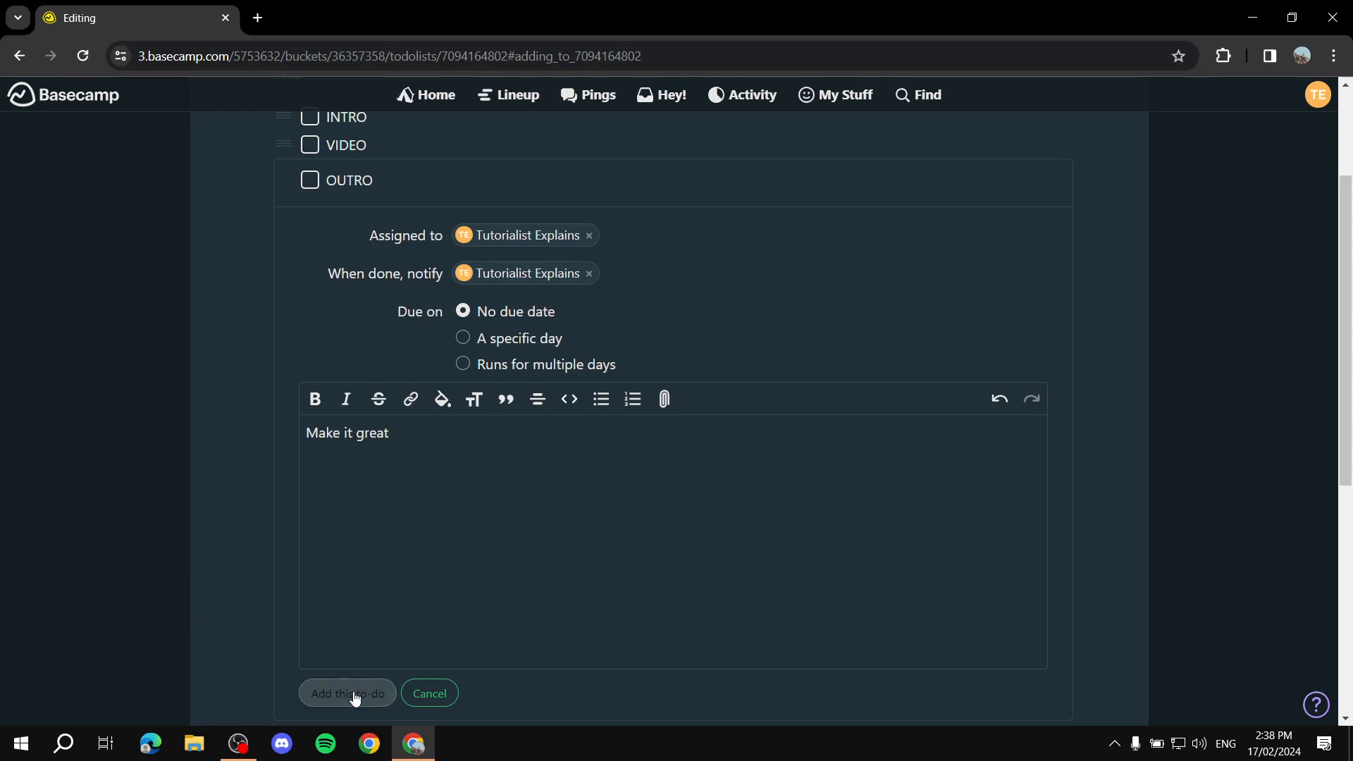
scroll(296, 338, "up", 2)
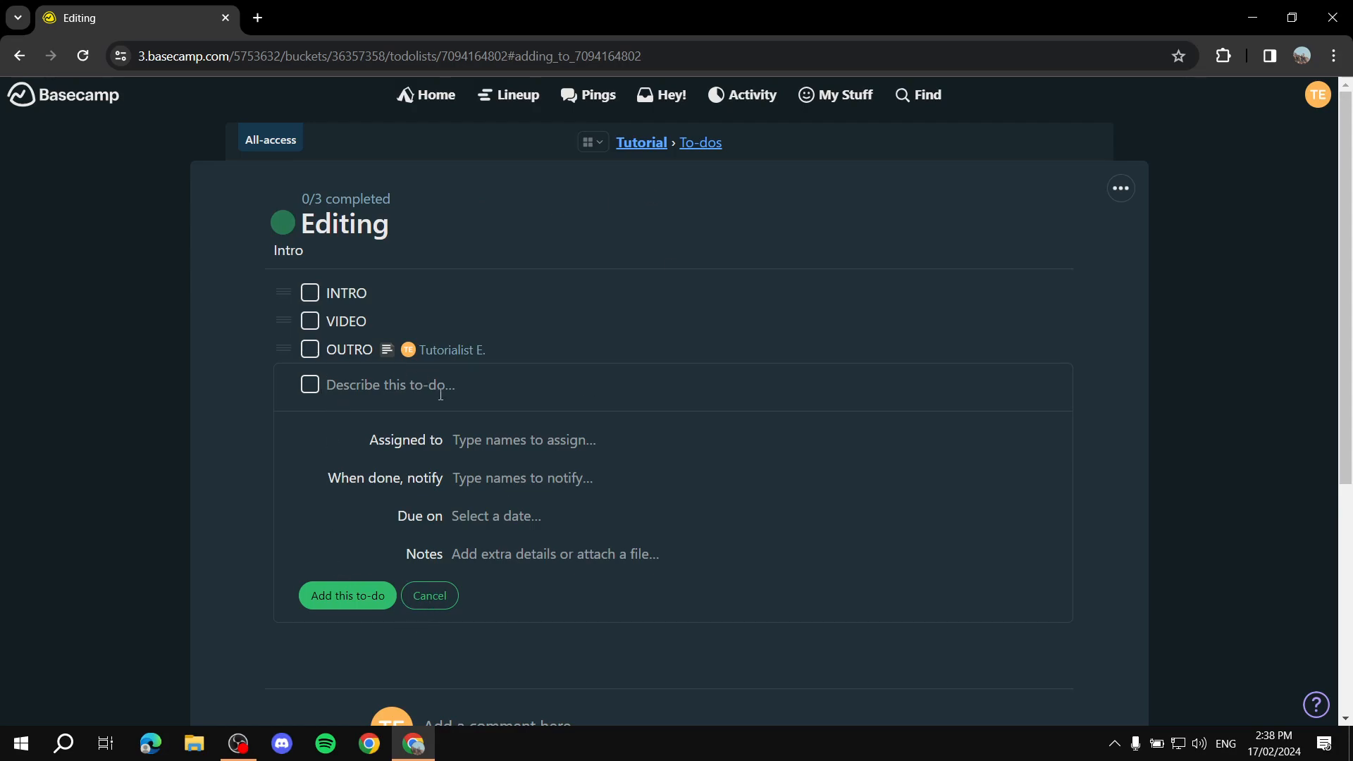
left_click(438, 599)
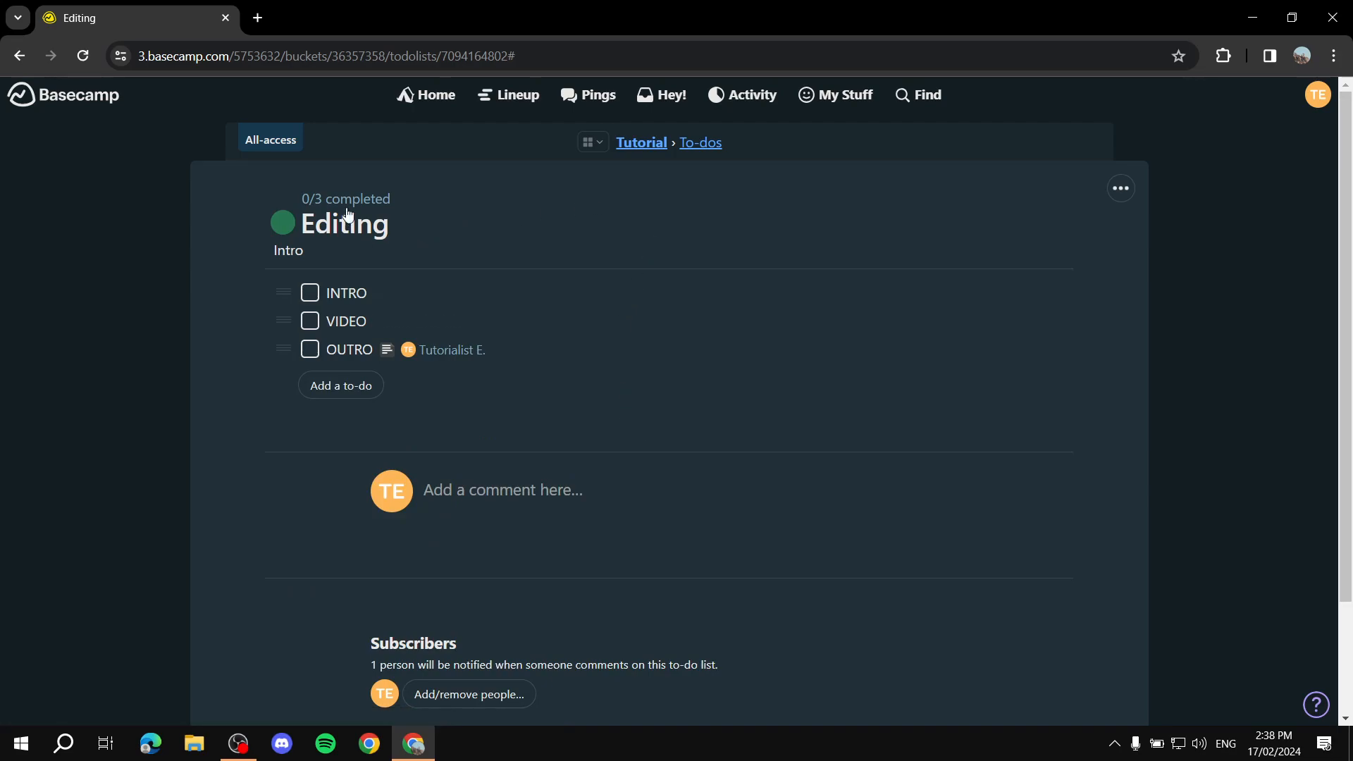
Step: Go through the project page to the To-dos overview and mark the INTRO to-do as completed
left_click(637, 143)
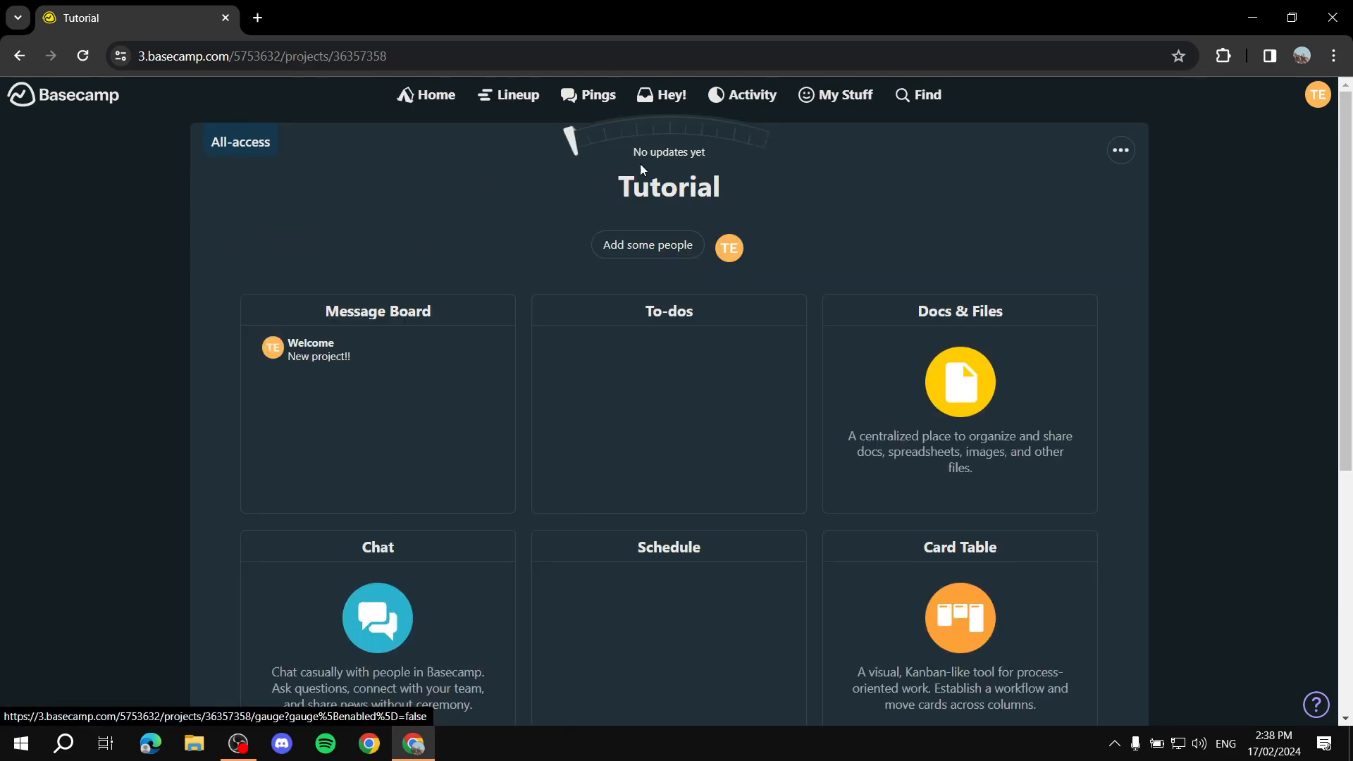
left_click(675, 323)
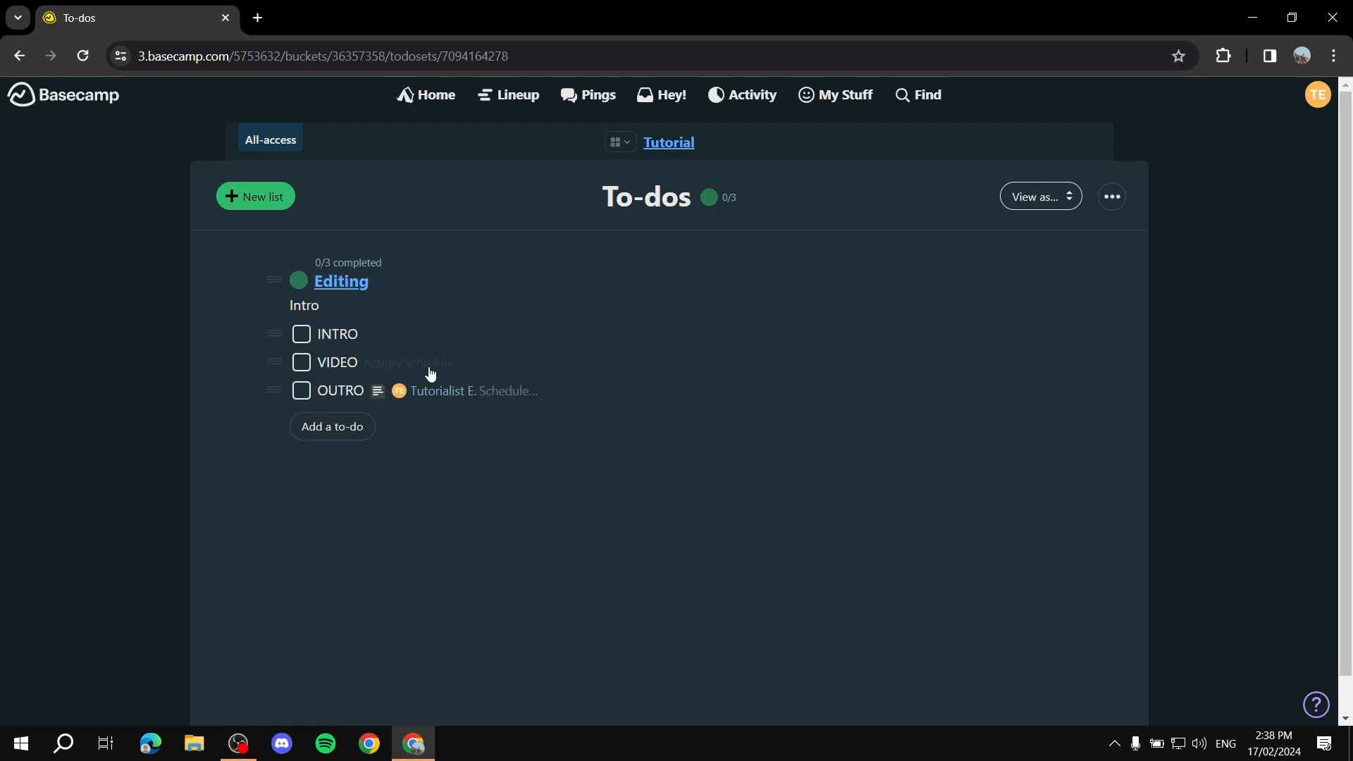
left_click(301, 334)
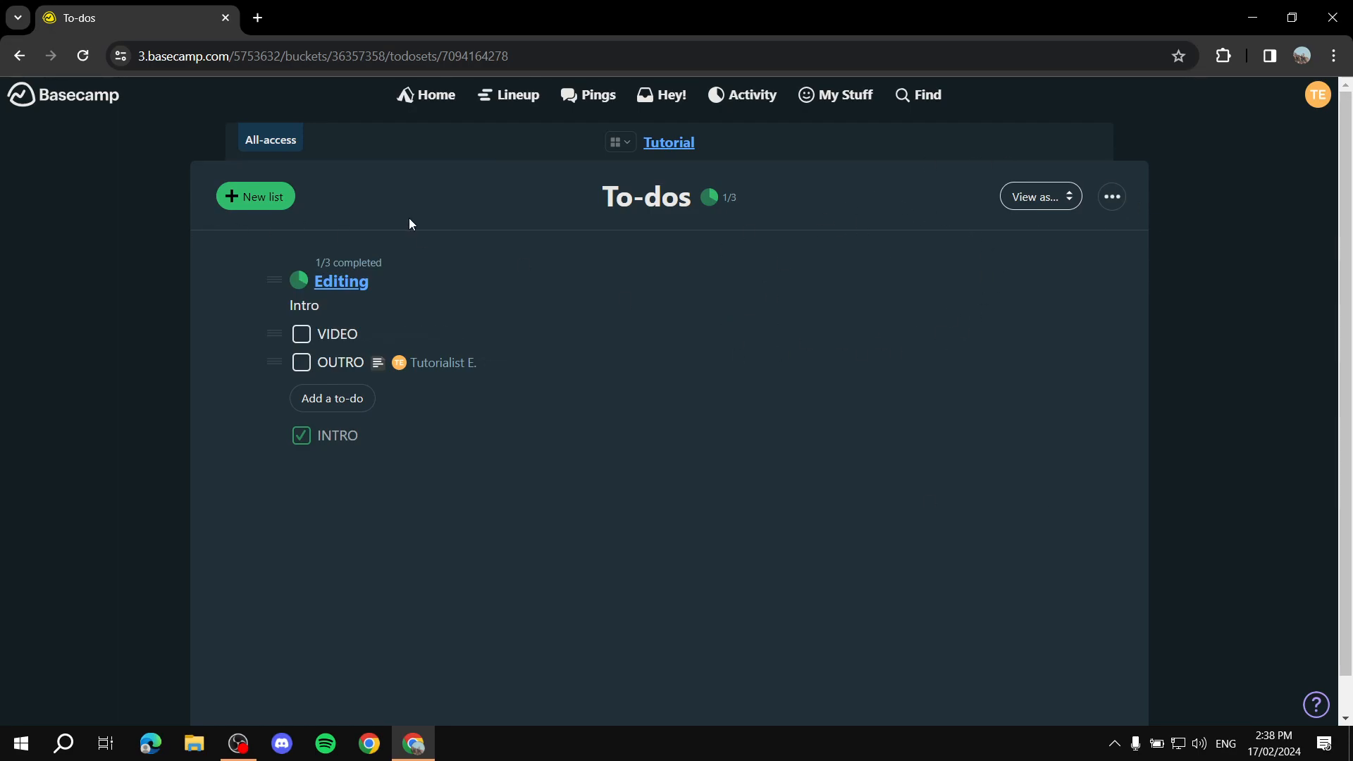
Step: Create a second to-do list named "Script writing"
left_click(263, 197)
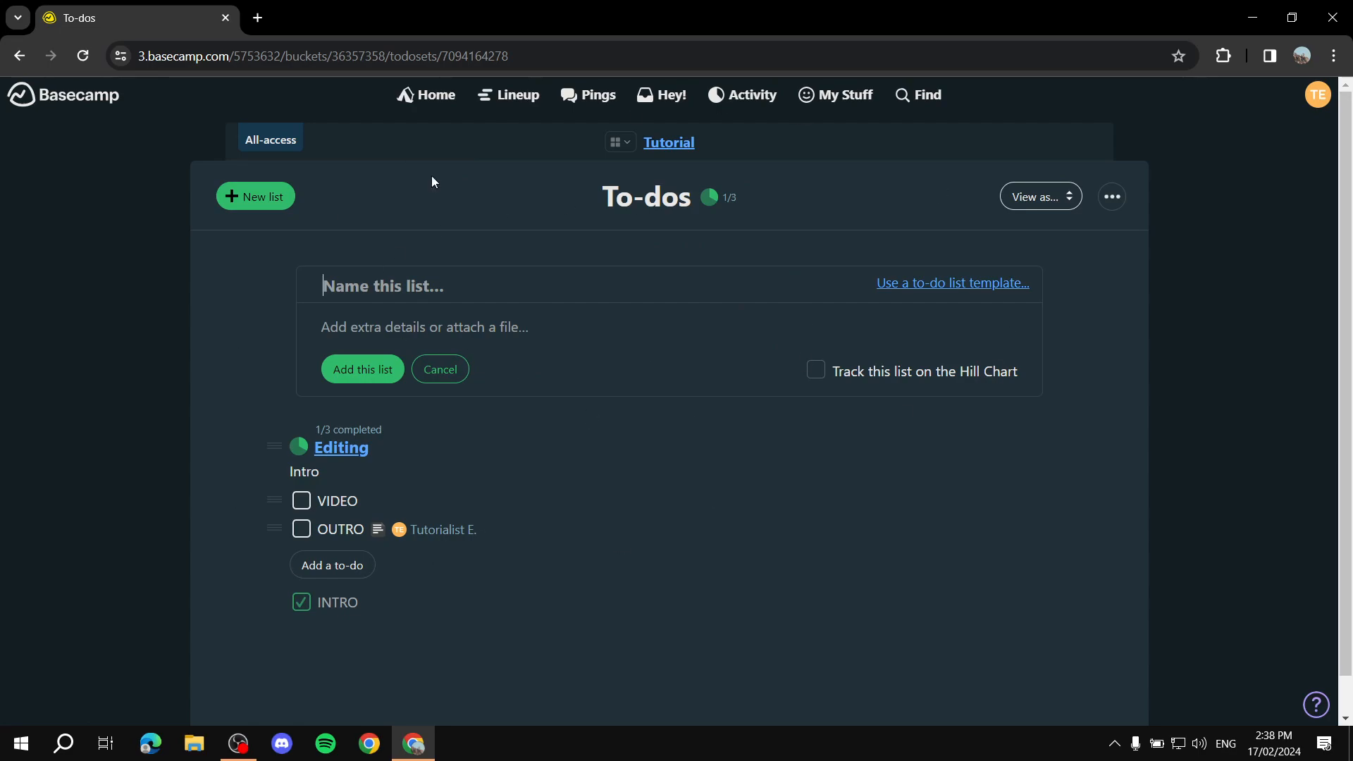
type("Scr")
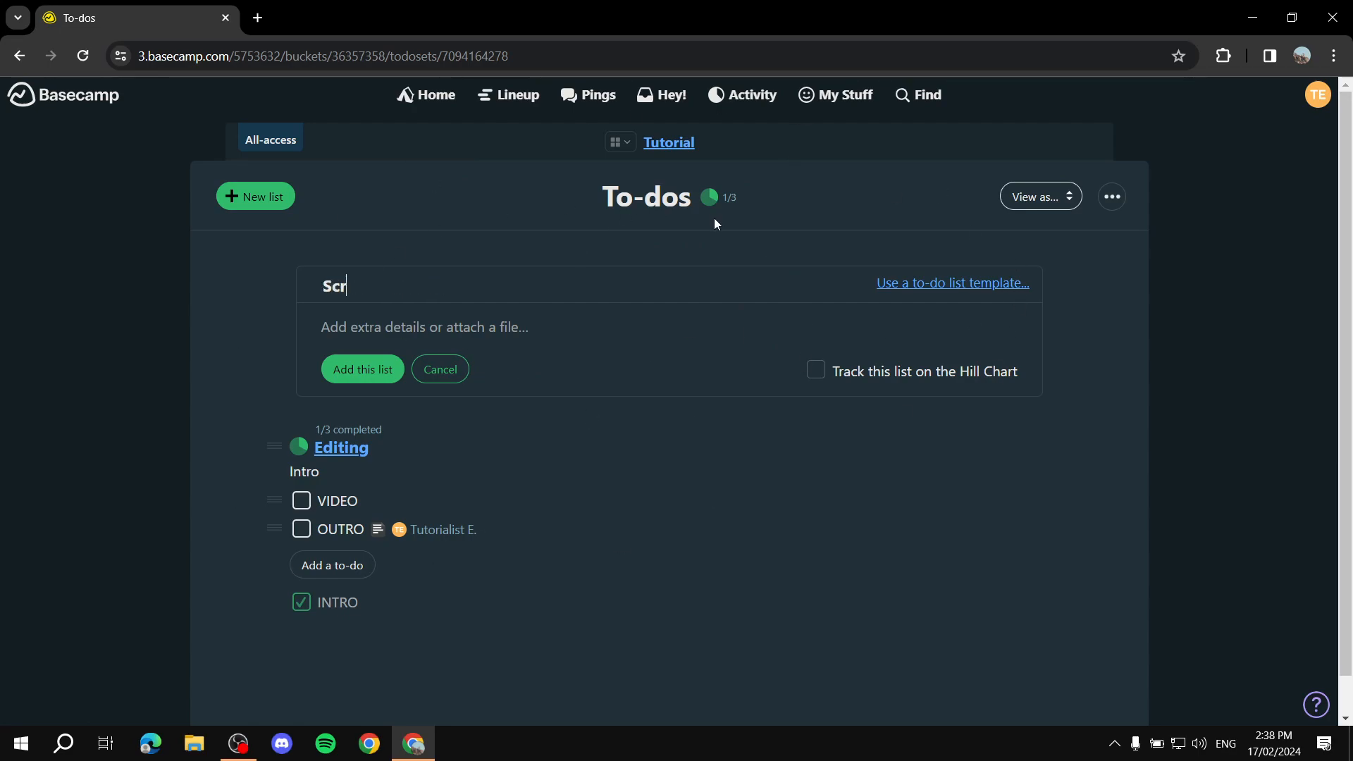
type("ipt writing")
left_click(375, 369)
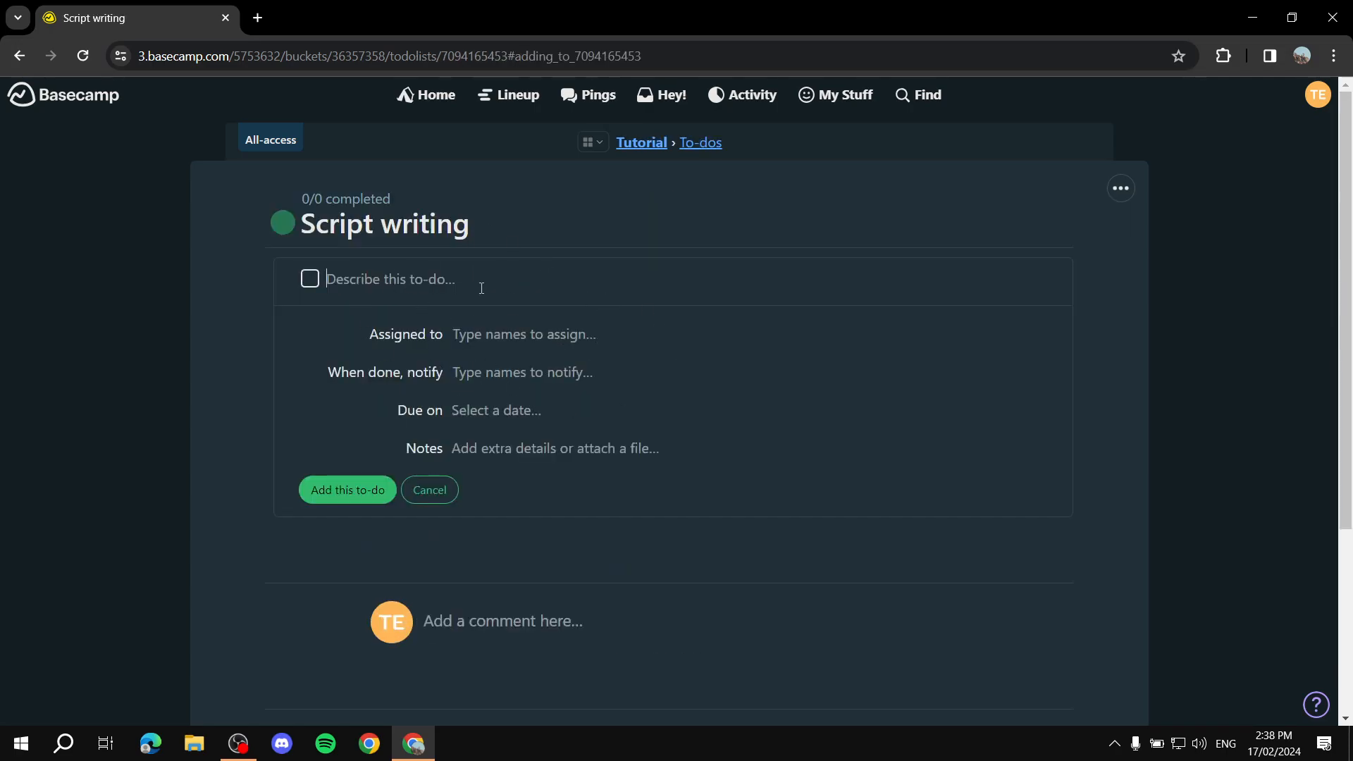
Step: Add an "Intro" to-do assigned to the account owner to the Script writing list and return to the To-dos overview
type("Intro")
type("T")
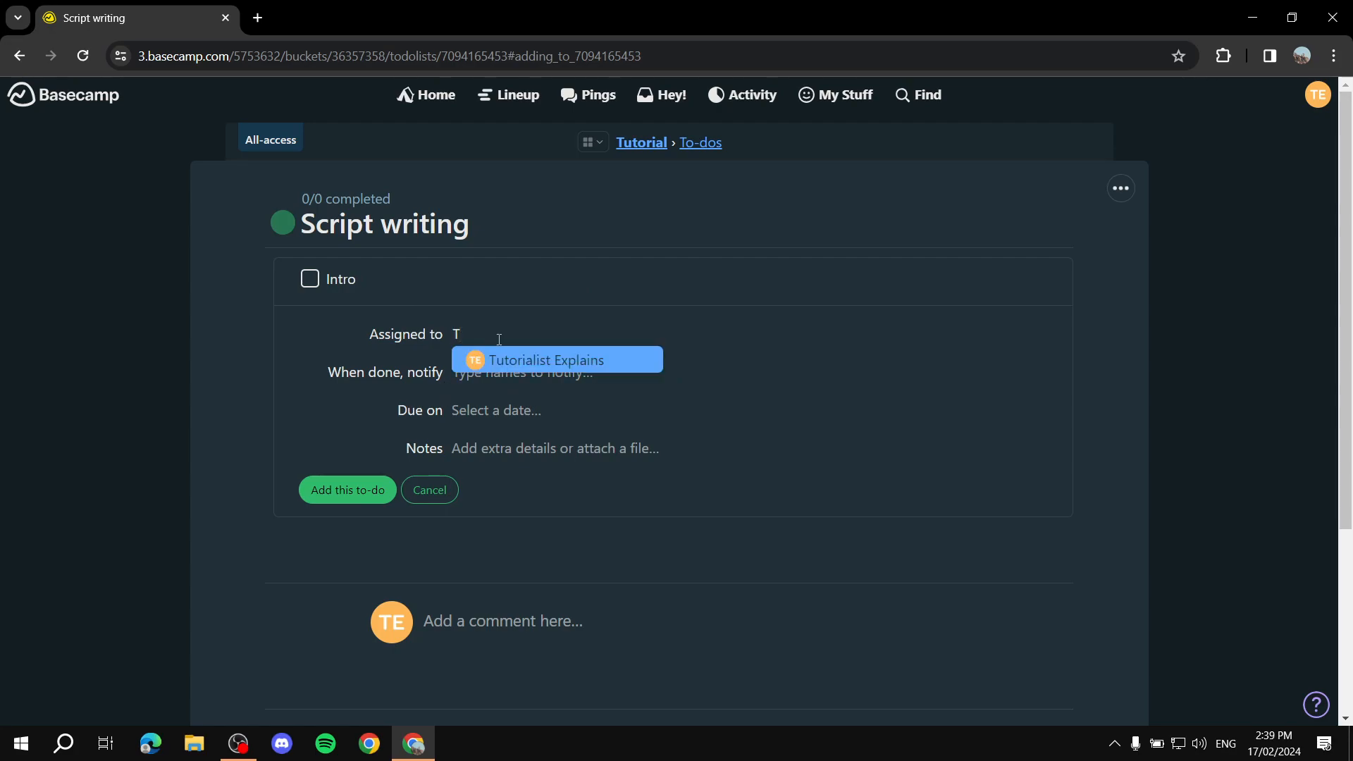
key("Return")
left_click(311, 497)
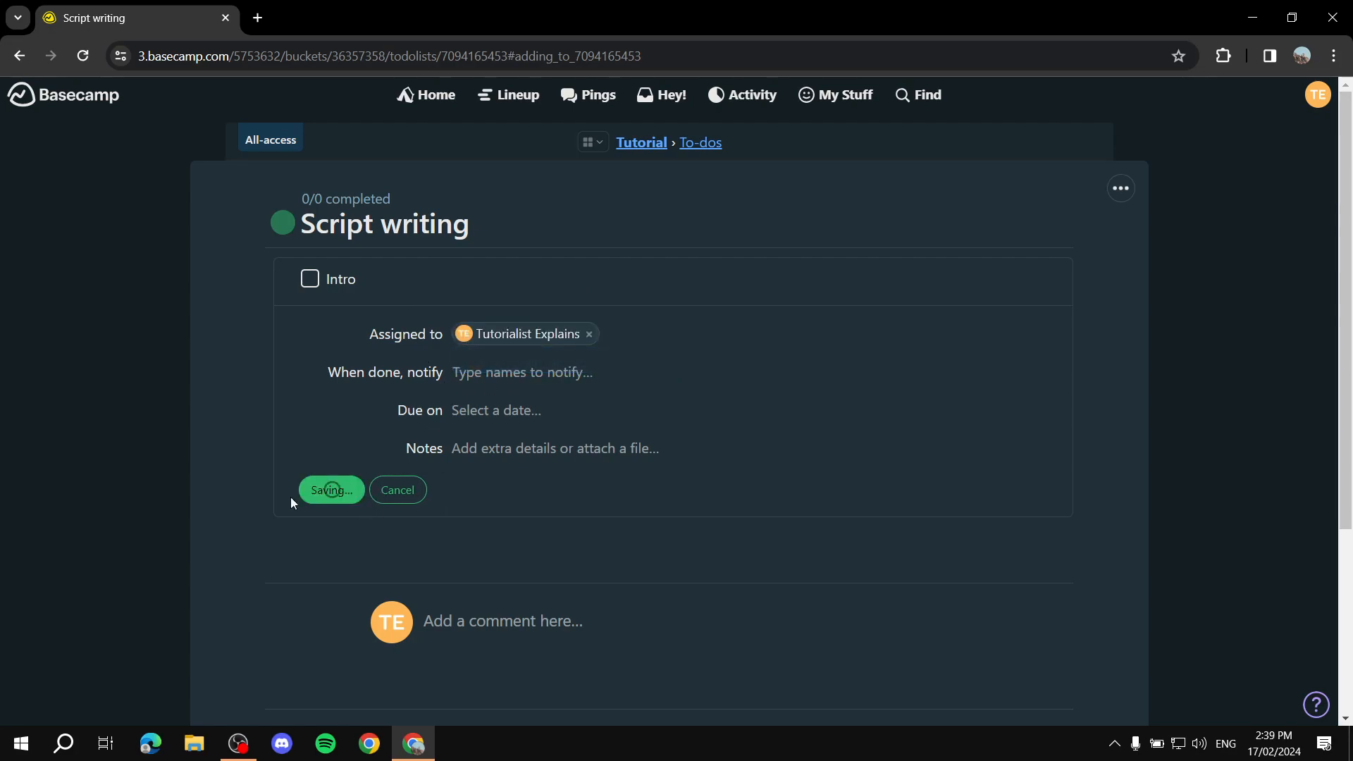
left_click(644, 147)
left_click(620, 318)
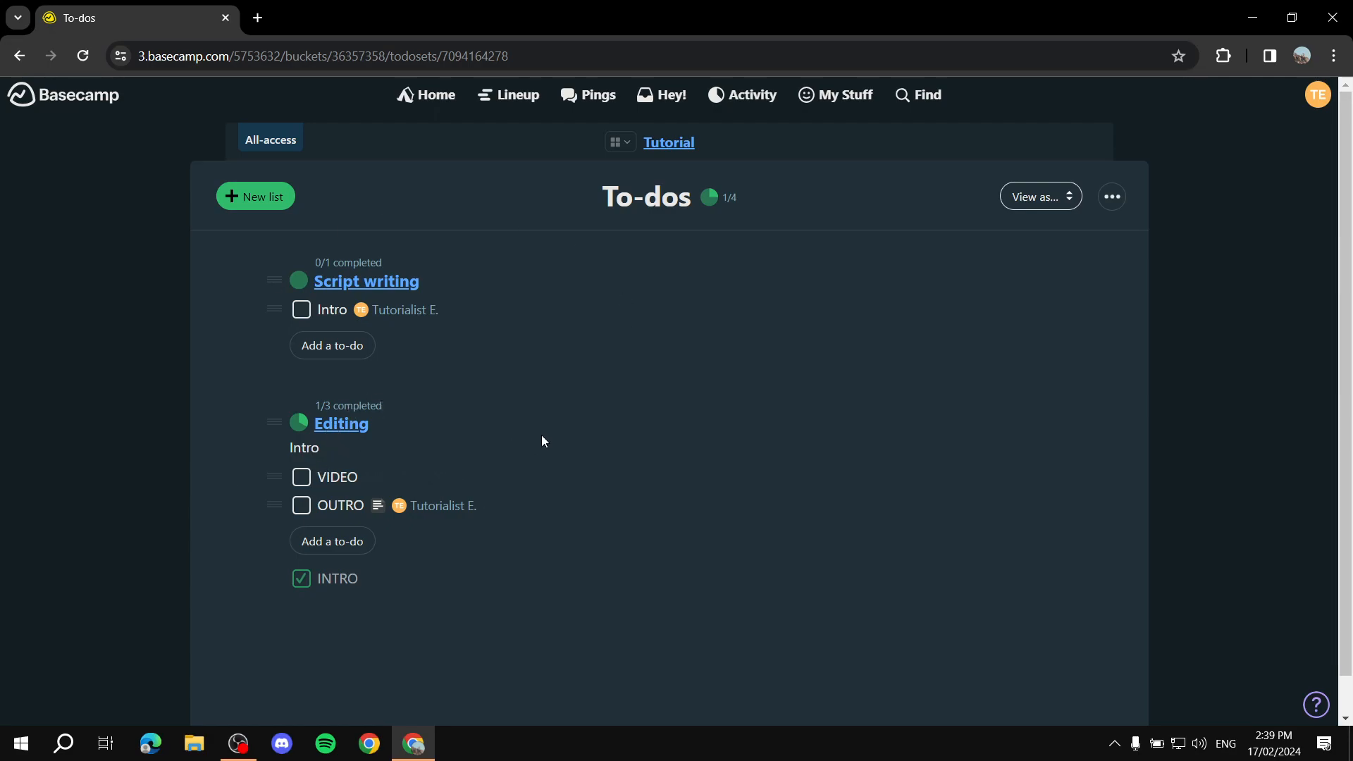
Step: View the Tutorial project's Docs & Files section and return to the project page
left_click(675, 146)
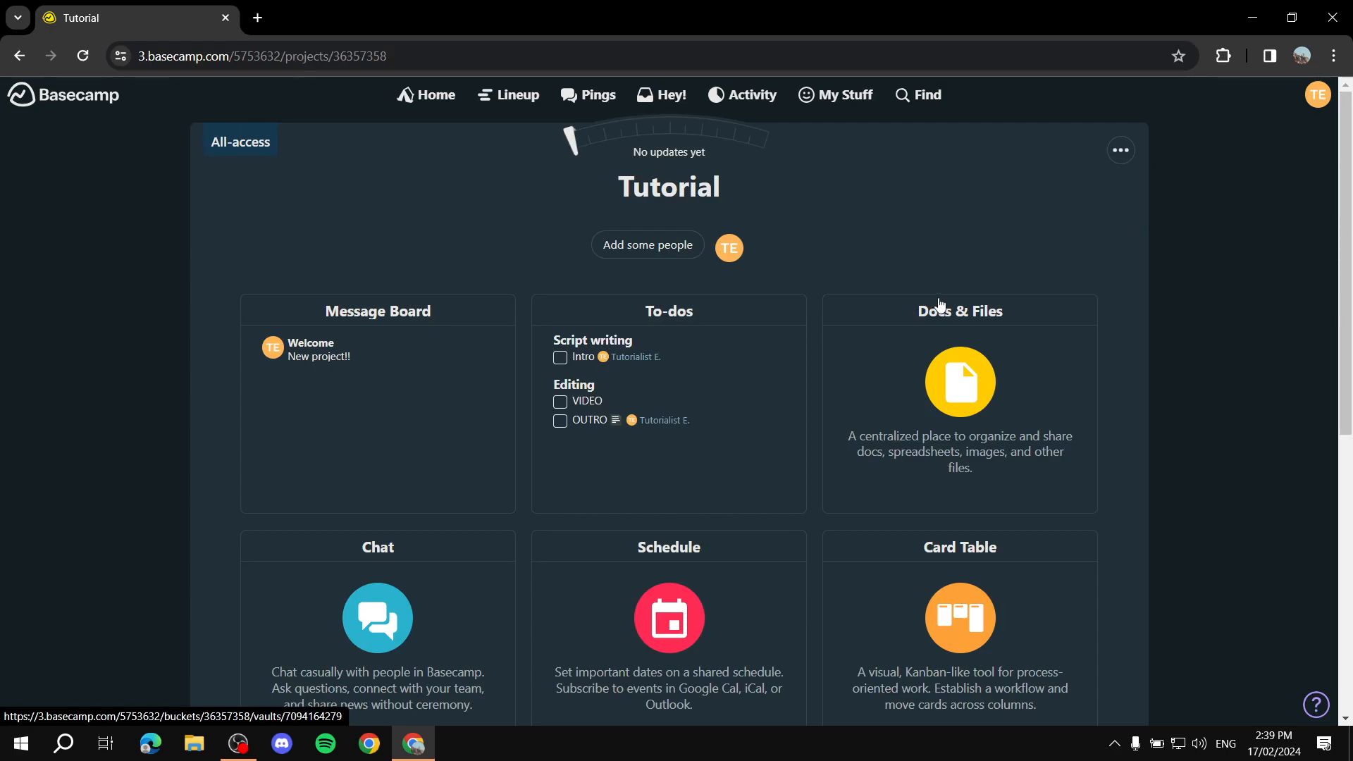
scroll(937, 306, "down", 1)
left_click(991, 246)
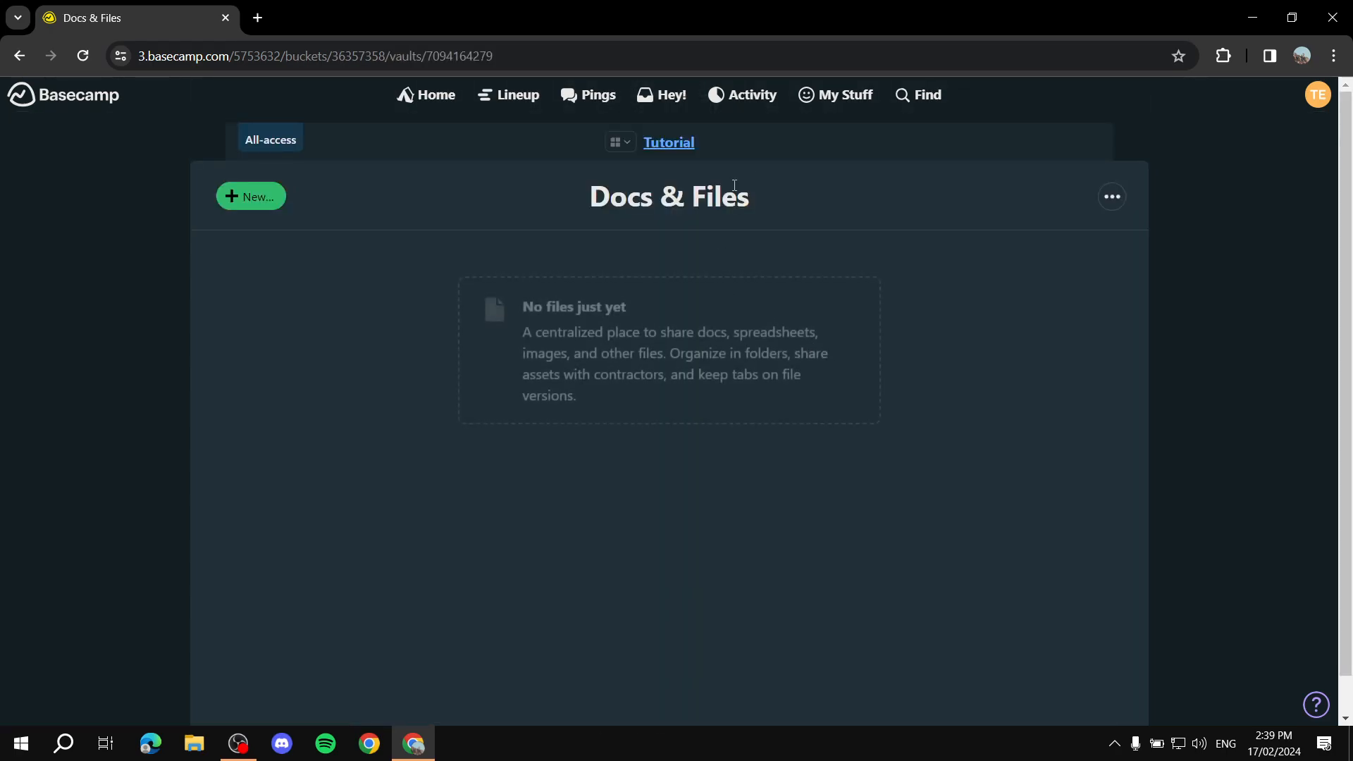
left_click(674, 145)
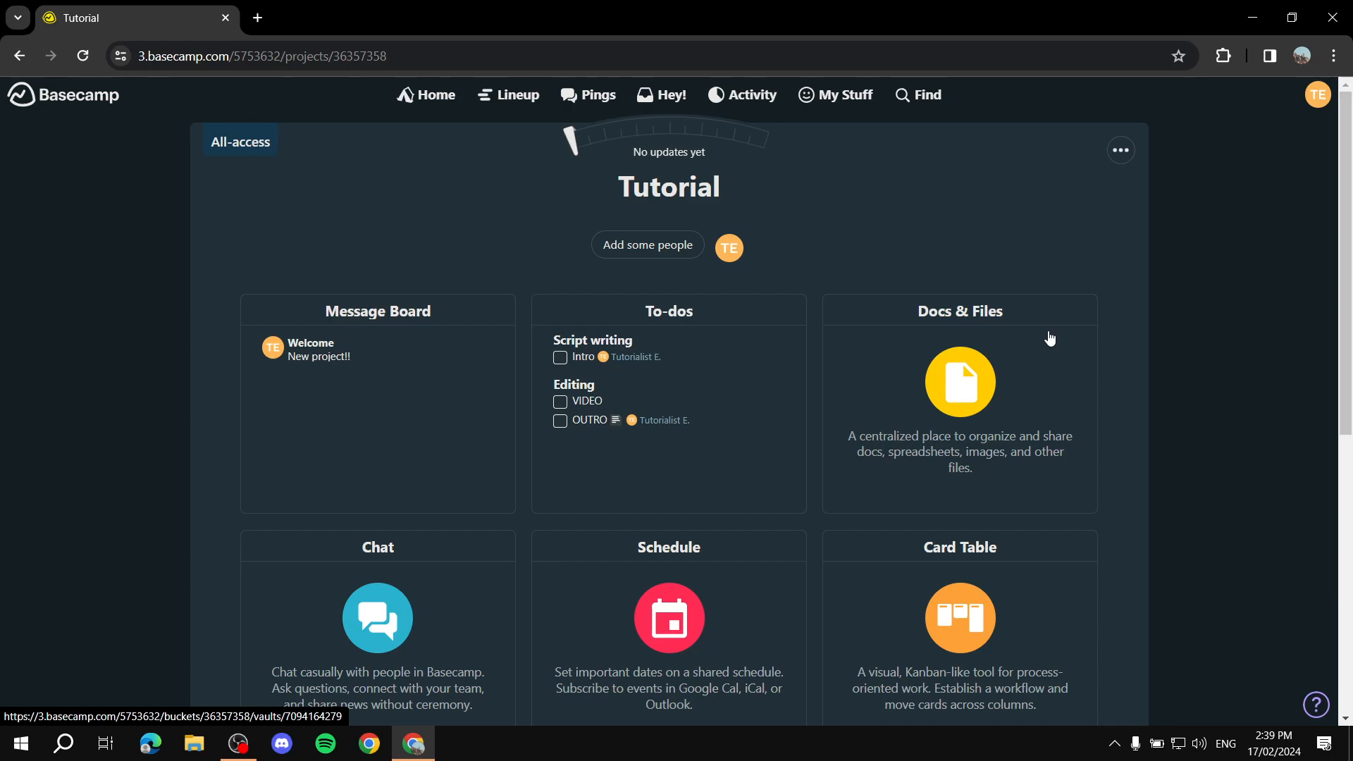
Step: Send "Hello" in the Tutorial project's Chat and return to the project page
scroll(1054, 338, "down", 3)
left_click(319, 471)
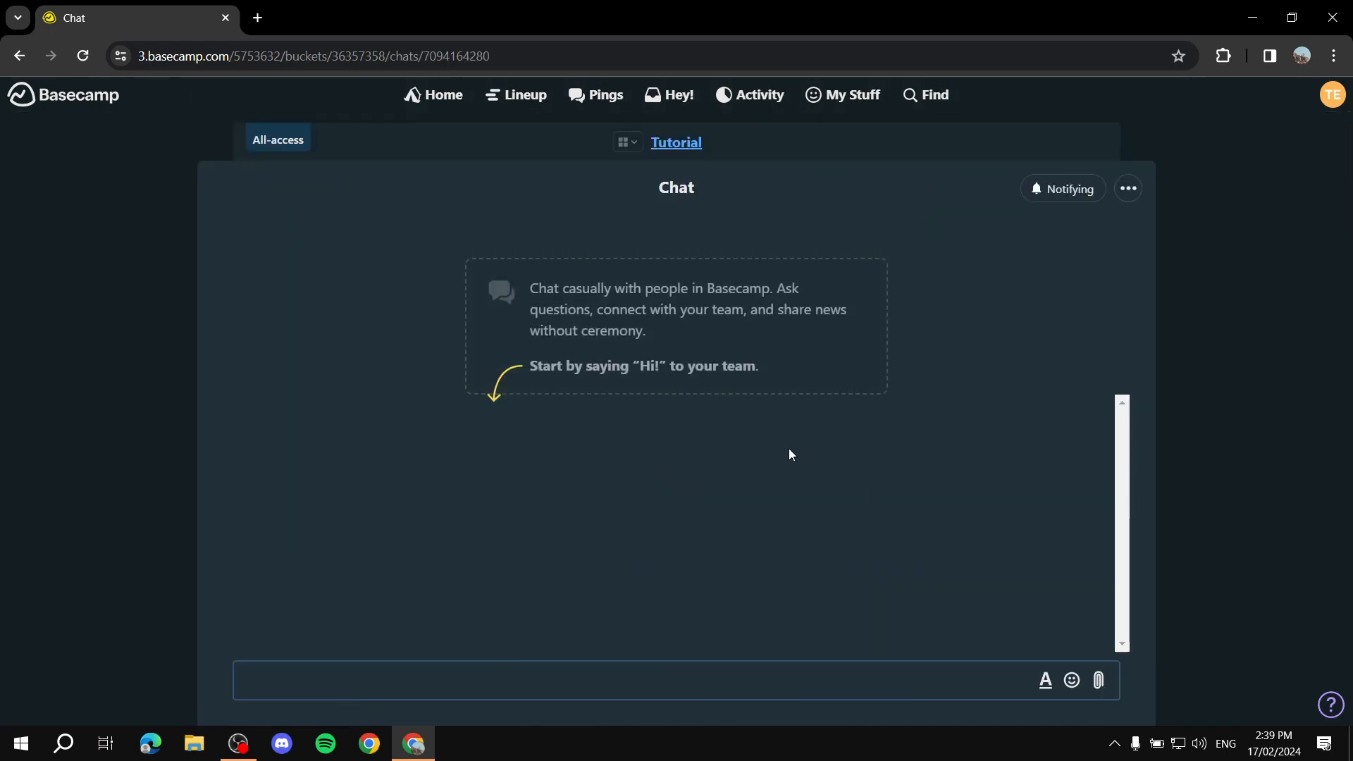
type("Hello")
key("Return")
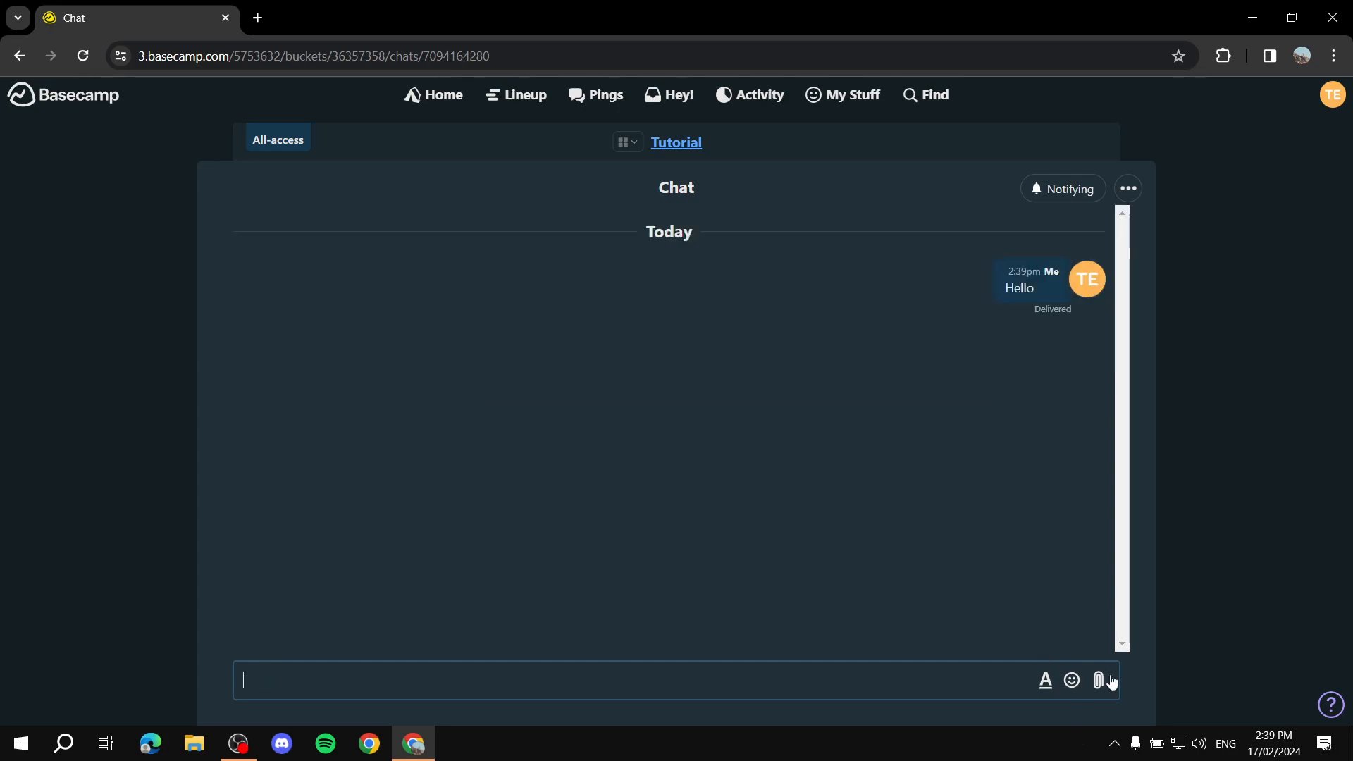
left_click(1071, 687)
left_click(683, 145)
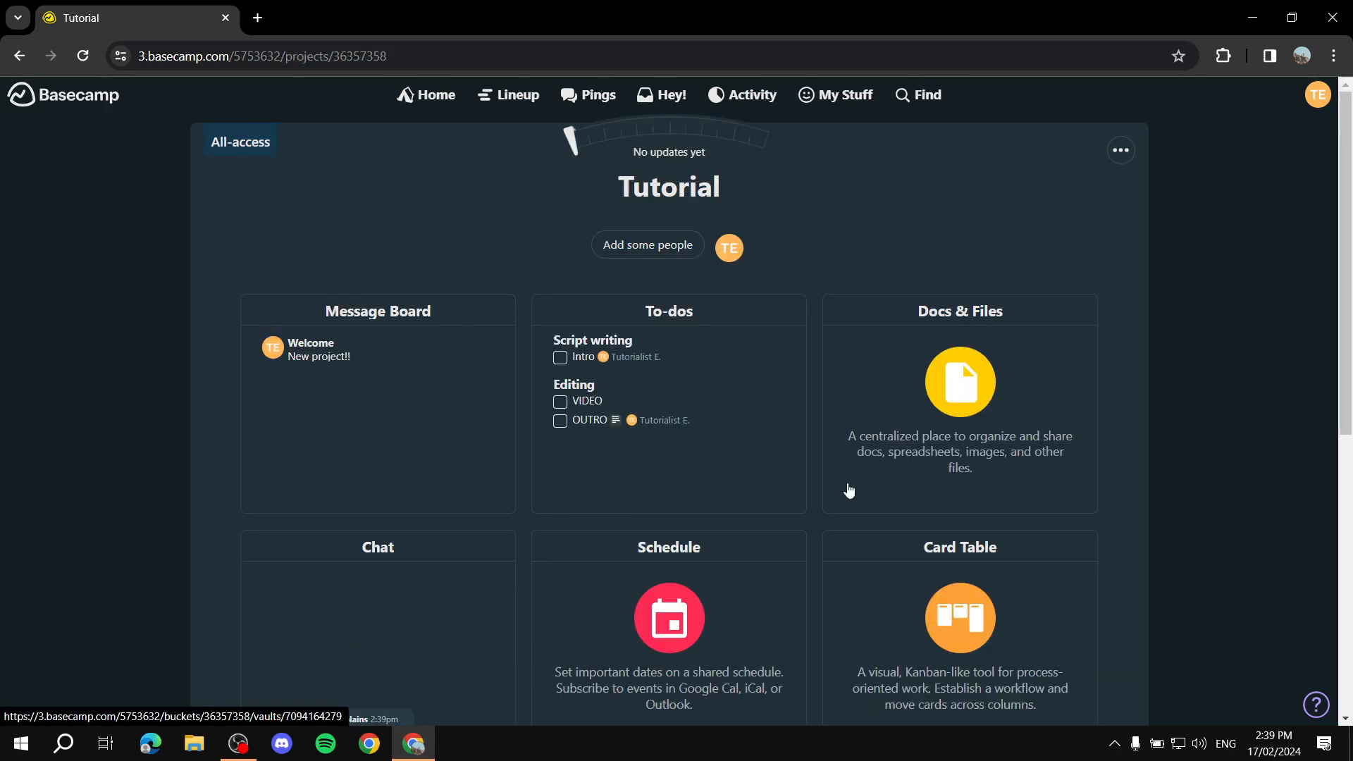
Step: Open the Tutorial project's Schedule and select February 22 in the calendar
scroll(850, 492, "down", 3)
left_click(568, 416)
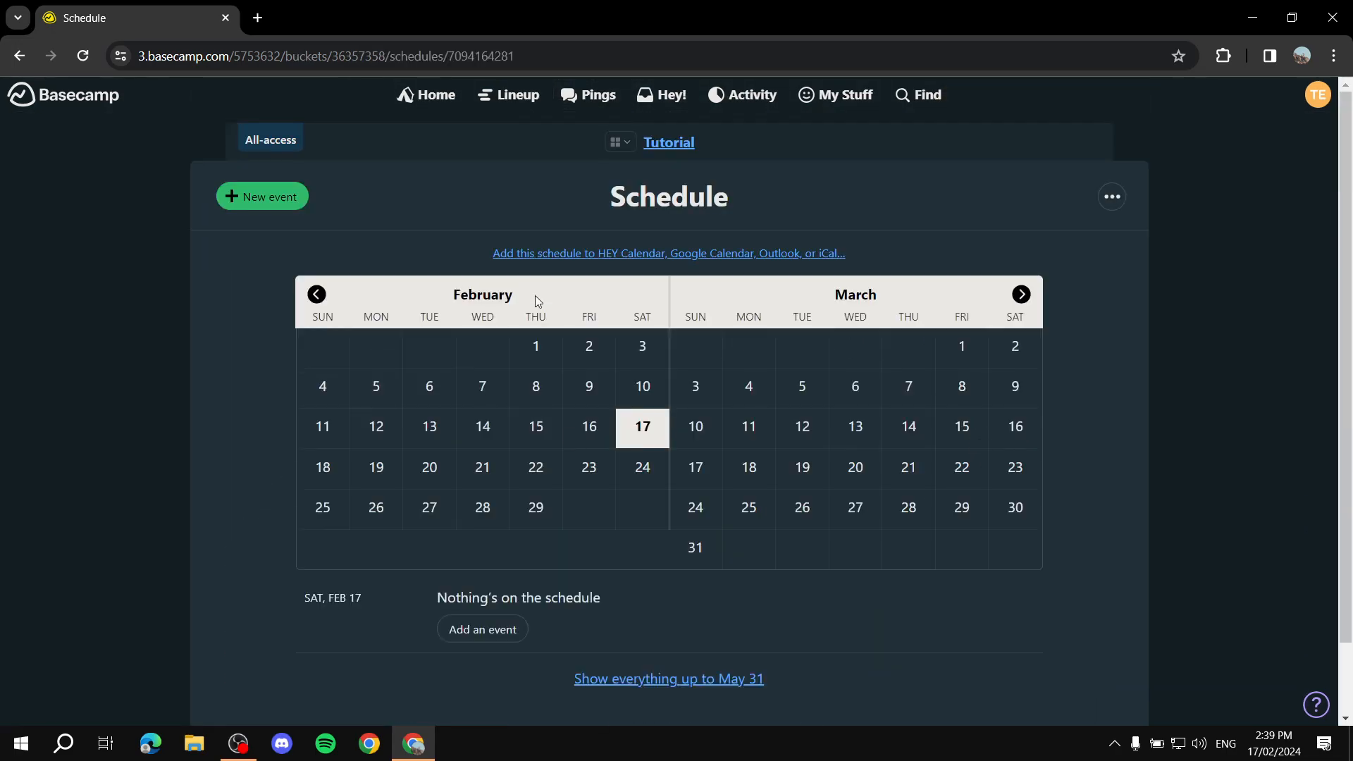
left_click(536, 471)
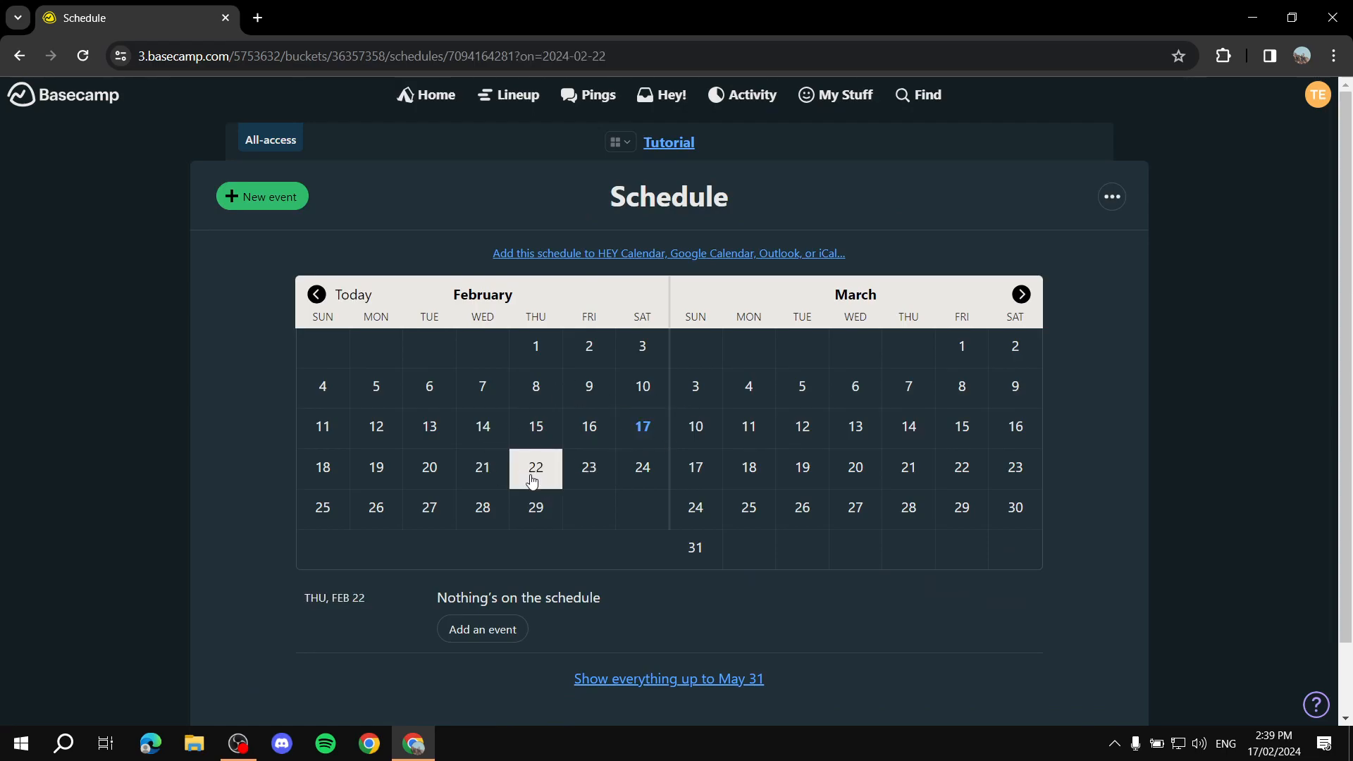
Step: Examine the new event form for February 22 with its all-day and repeat options, discard it and return to the project page
left_click(484, 629)
scroll(639, 315, "up", 1)
left_click(509, 428)
scroll(564, 395, "down", 1)
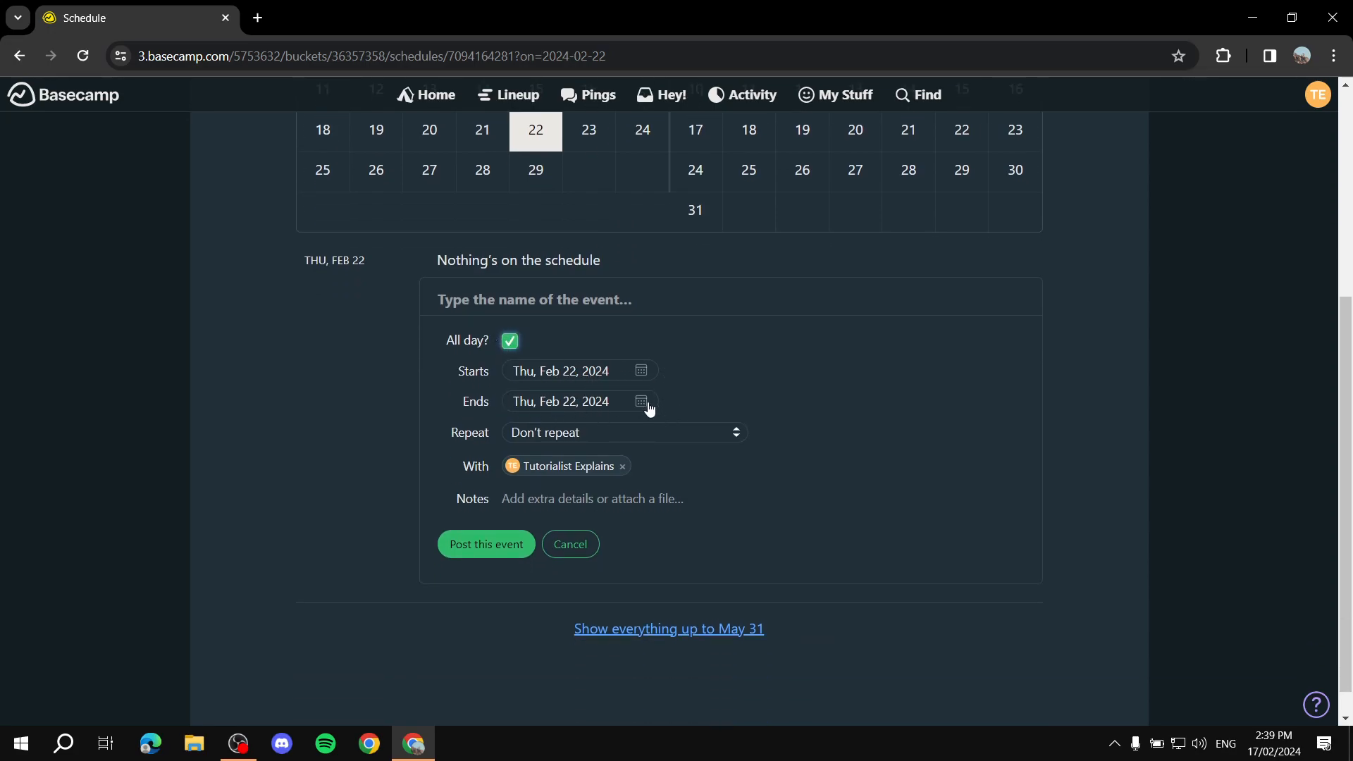
left_click(608, 434)
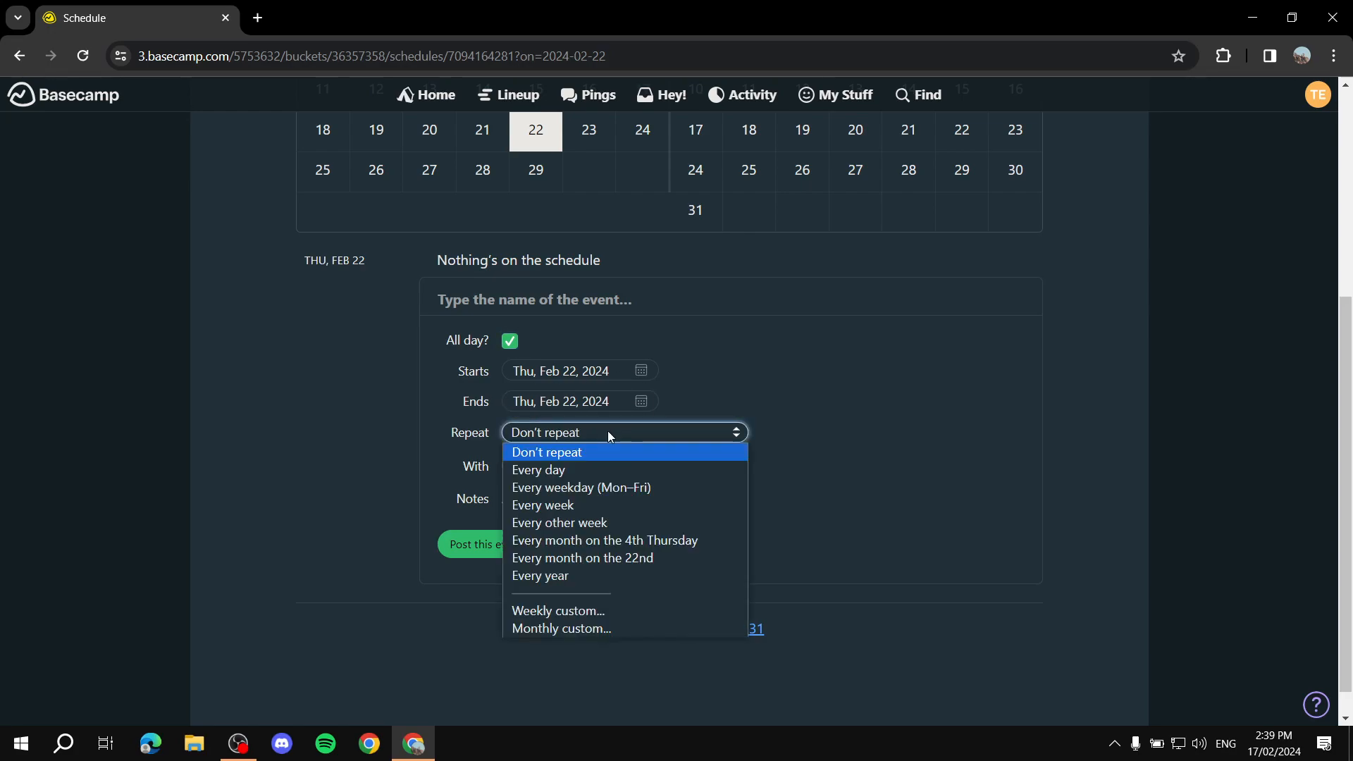
left_click(609, 434)
left_click(560, 465)
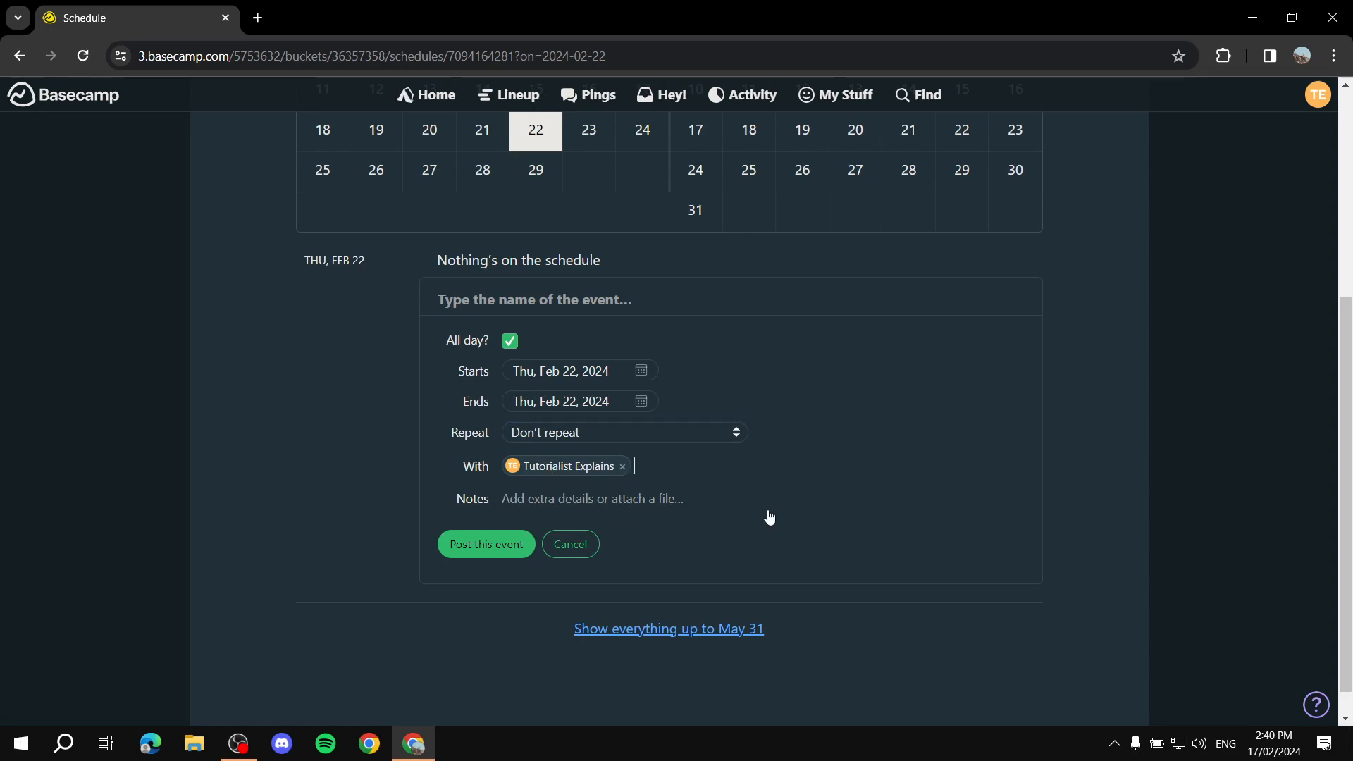
left_click(586, 552)
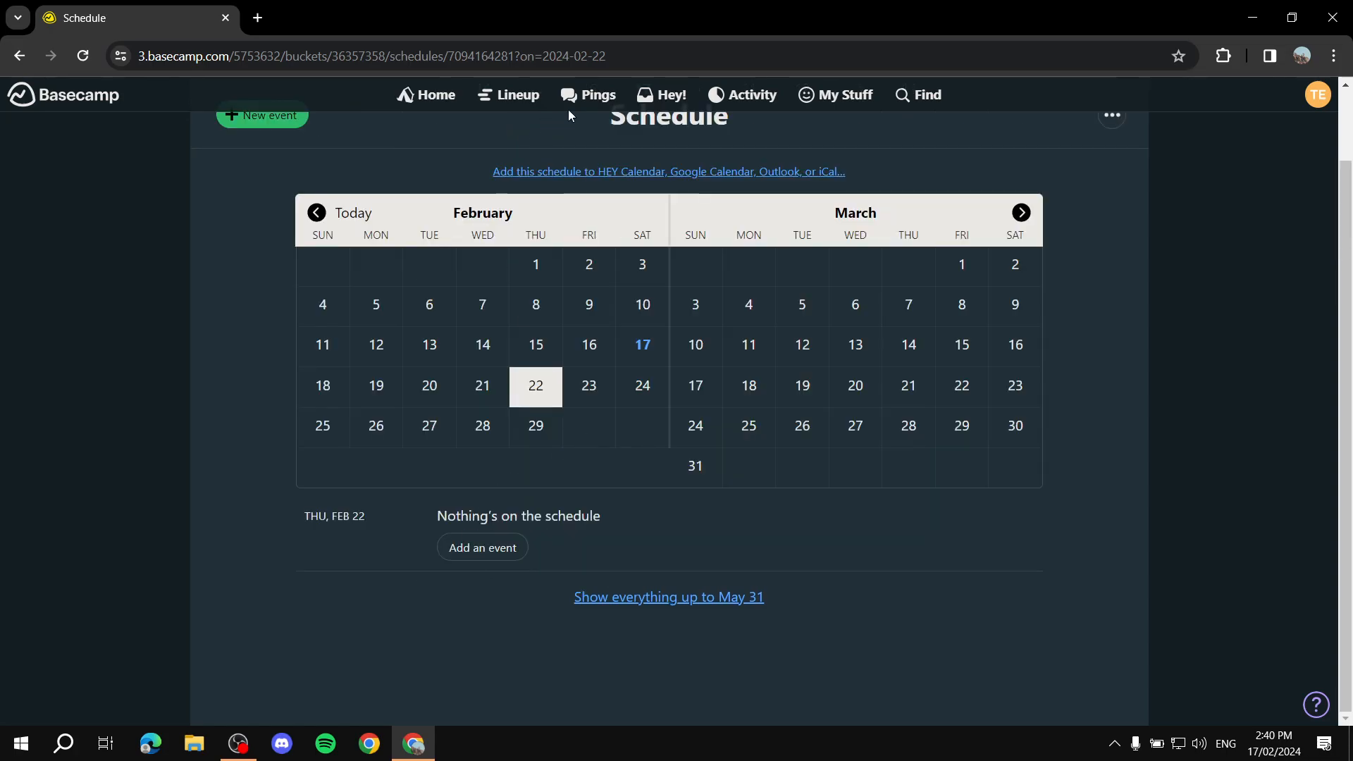
scroll(654, 216, "up", 1)
scroll(705, 220, "up", 1)
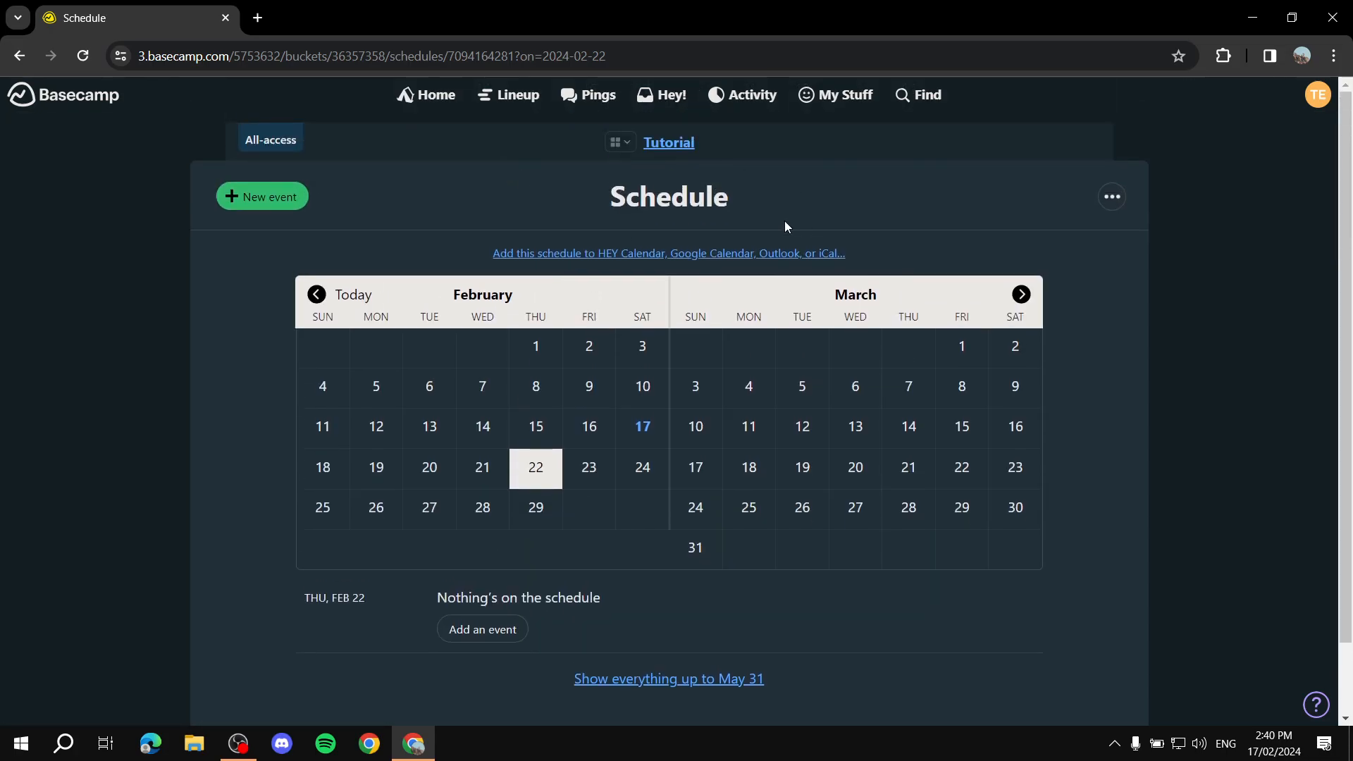
left_click(668, 142)
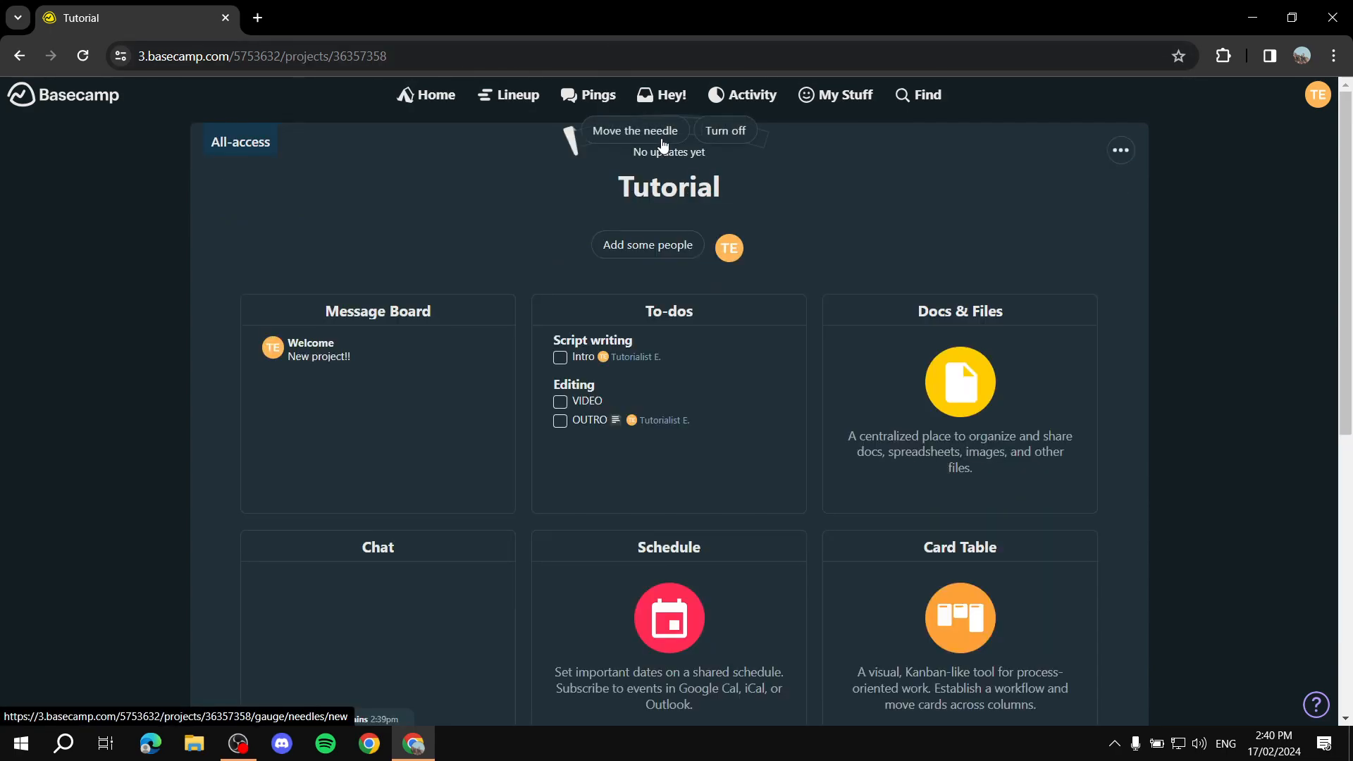
Step: Add a column named "Done" to the Tutorial project's Card Table and color it tan
scroll(776, 230, "down", 4)
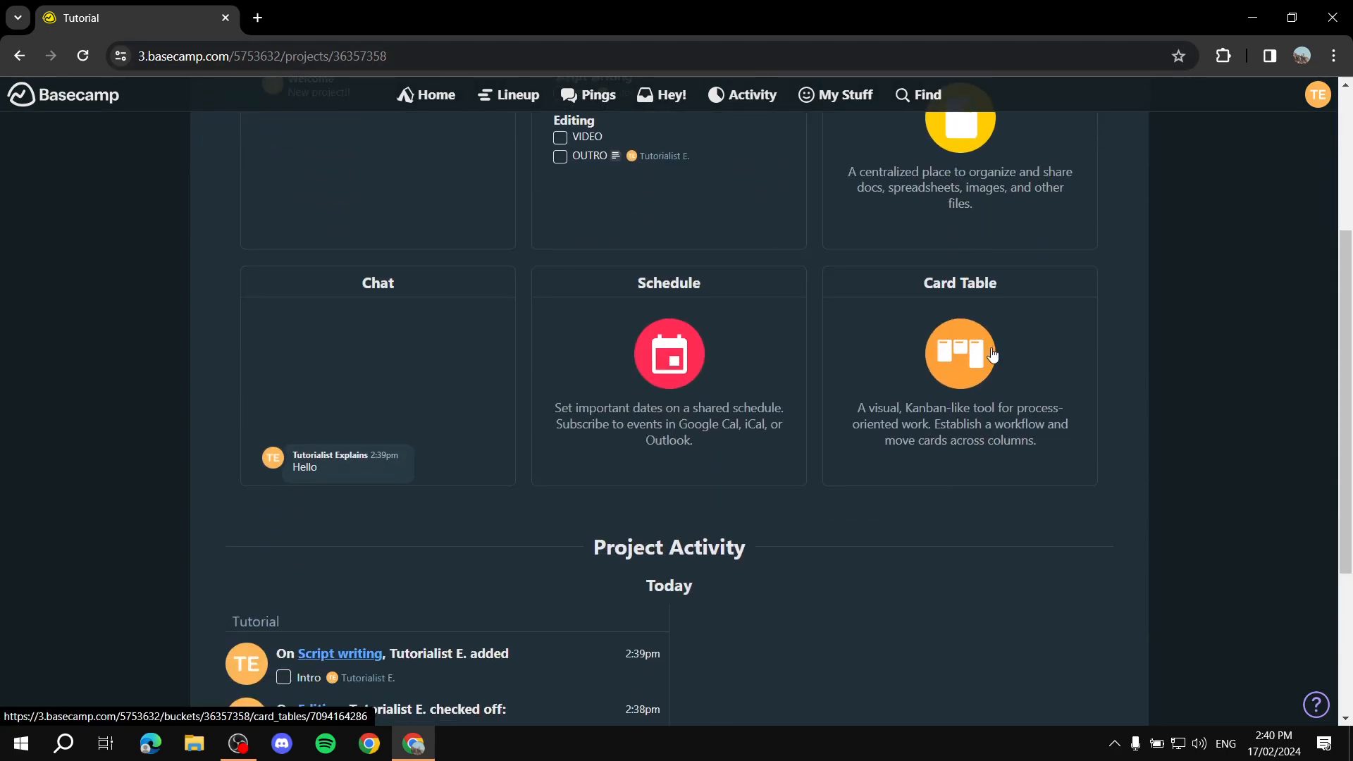
left_click(992, 356)
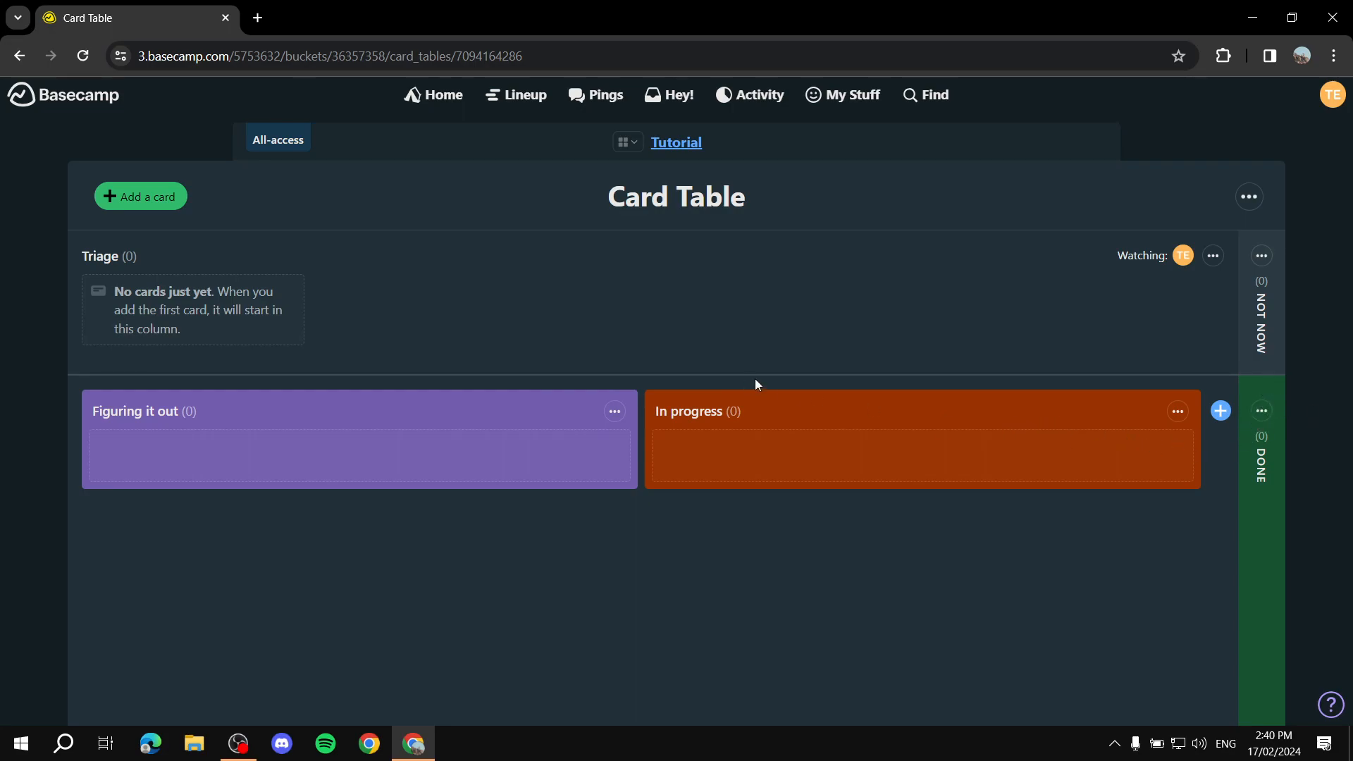
left_click(1221, 410)
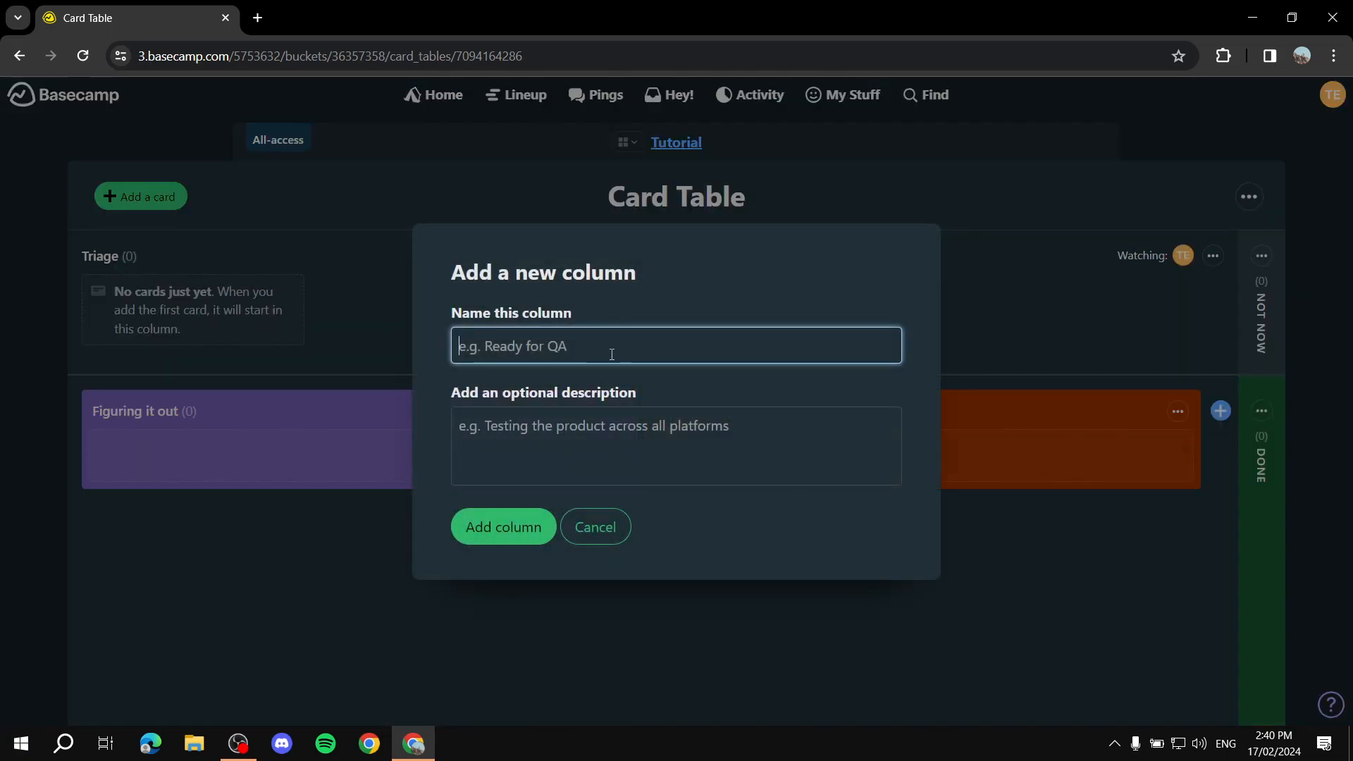
type("Doje")
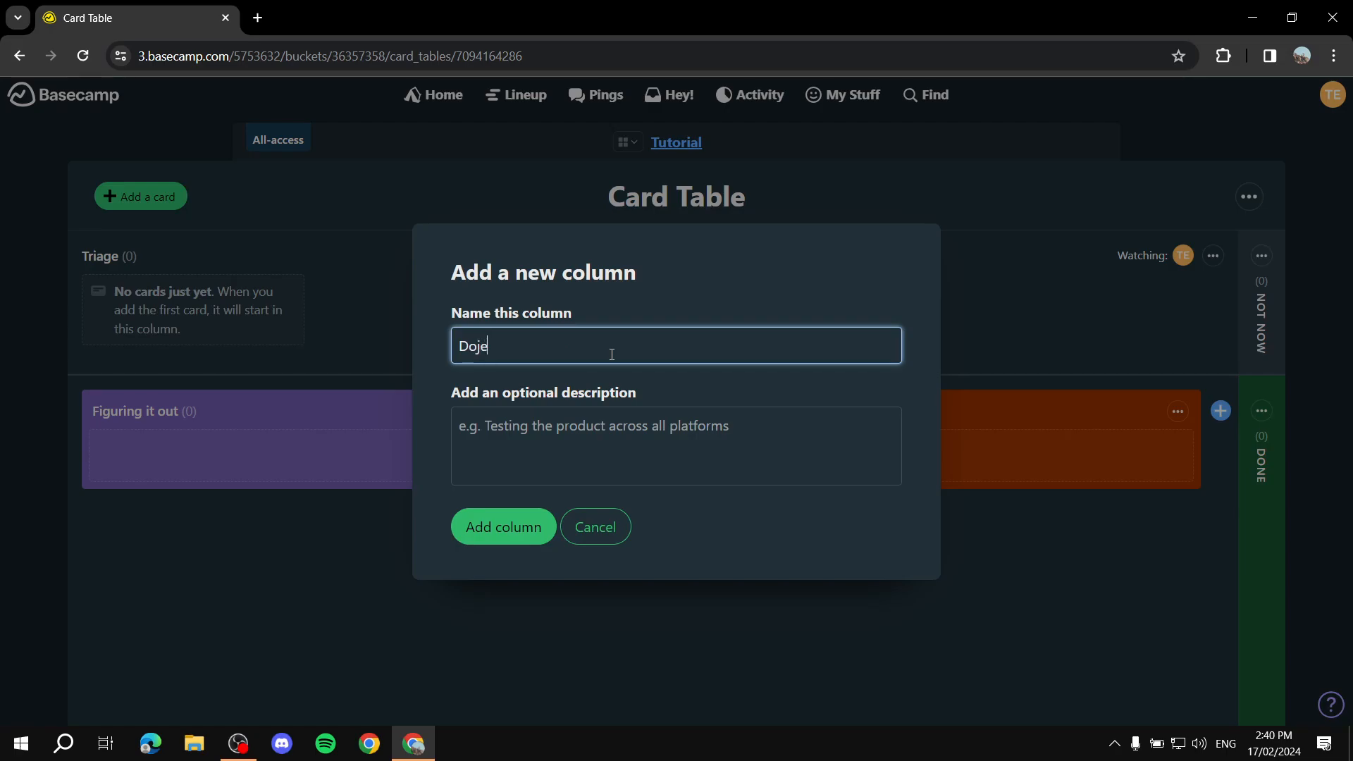
key("BackSpace")
type("ne")
left_click(825, 442)
left_click(520, 530)
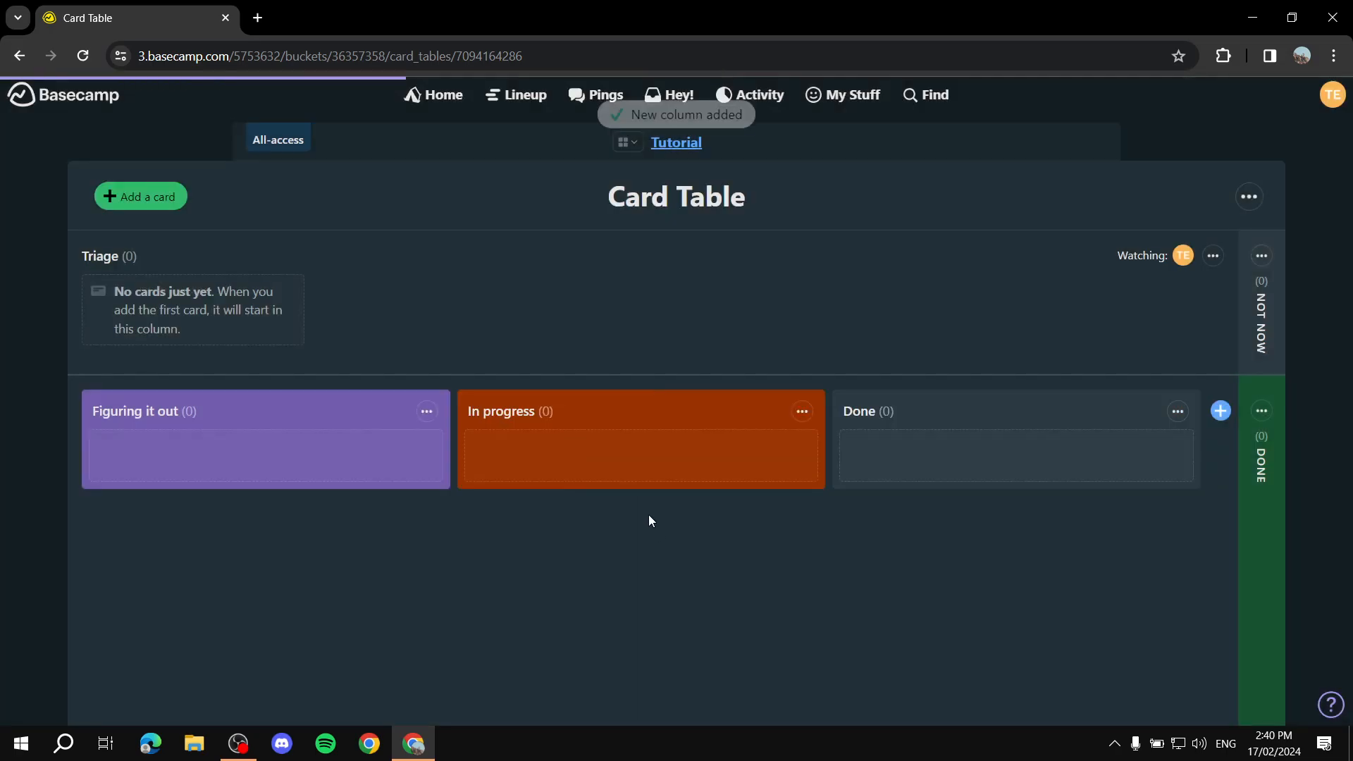
left_click(1177, 413)
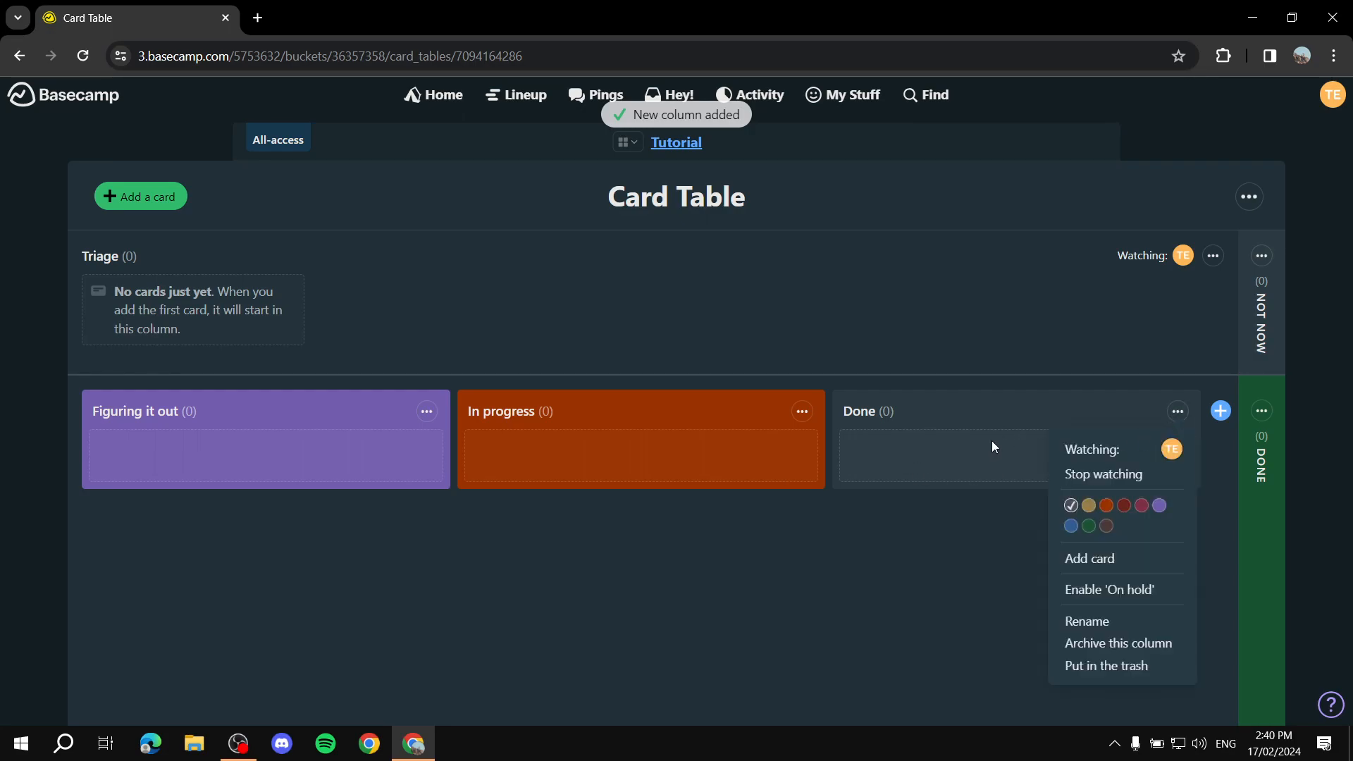
left_click(1089, 506)
Step: View the new card form for the Done column, close it unsaved and return to the project page
left_click(1178, 412)
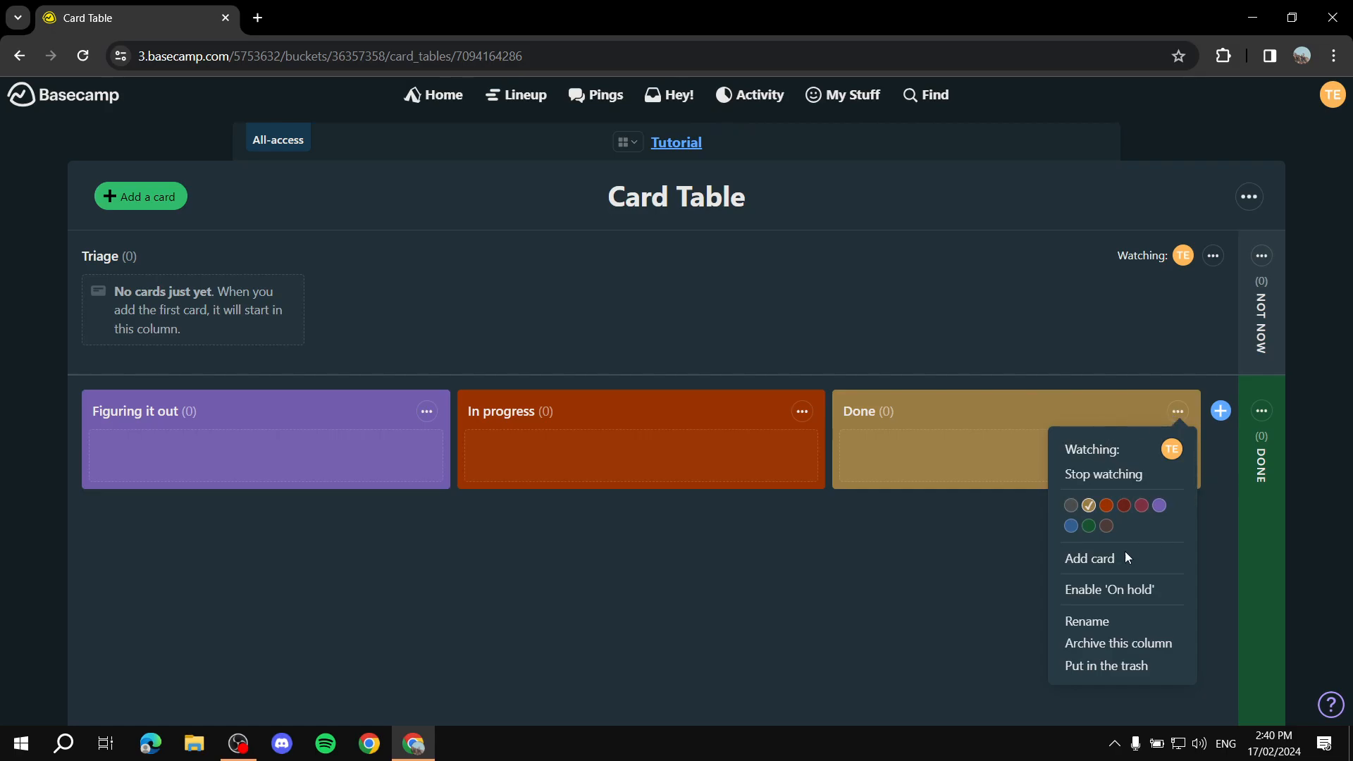
left_click(1142, 554)
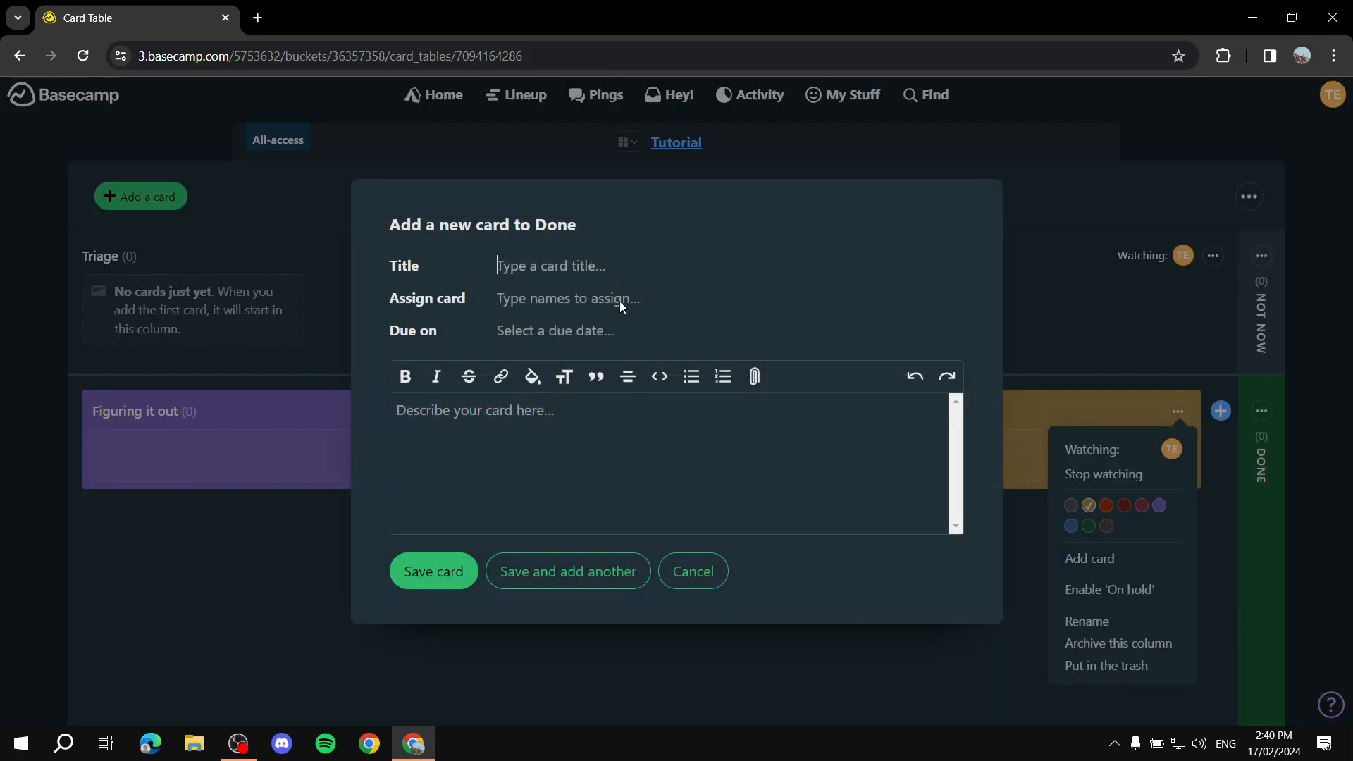
left_click(1088, 272)
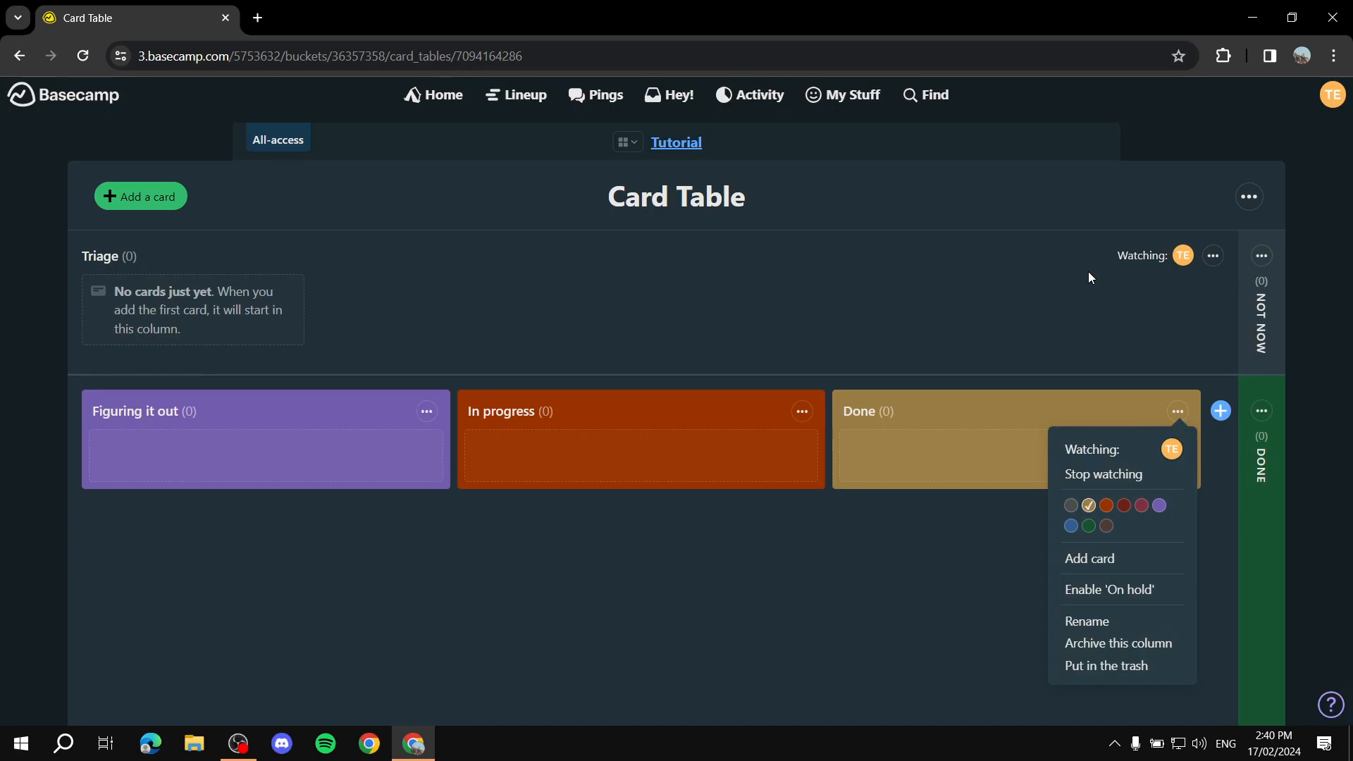
left_click(1089, 273)
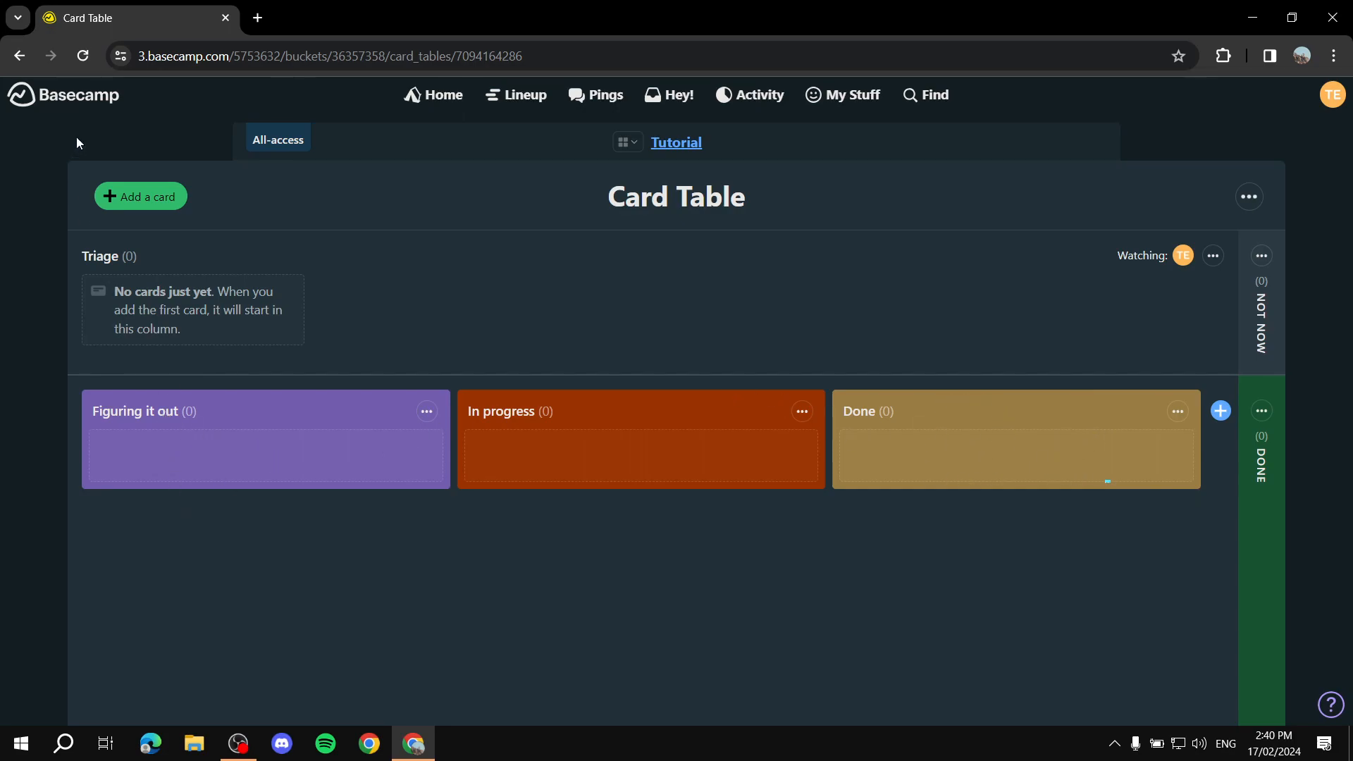
left_click(676, 143)
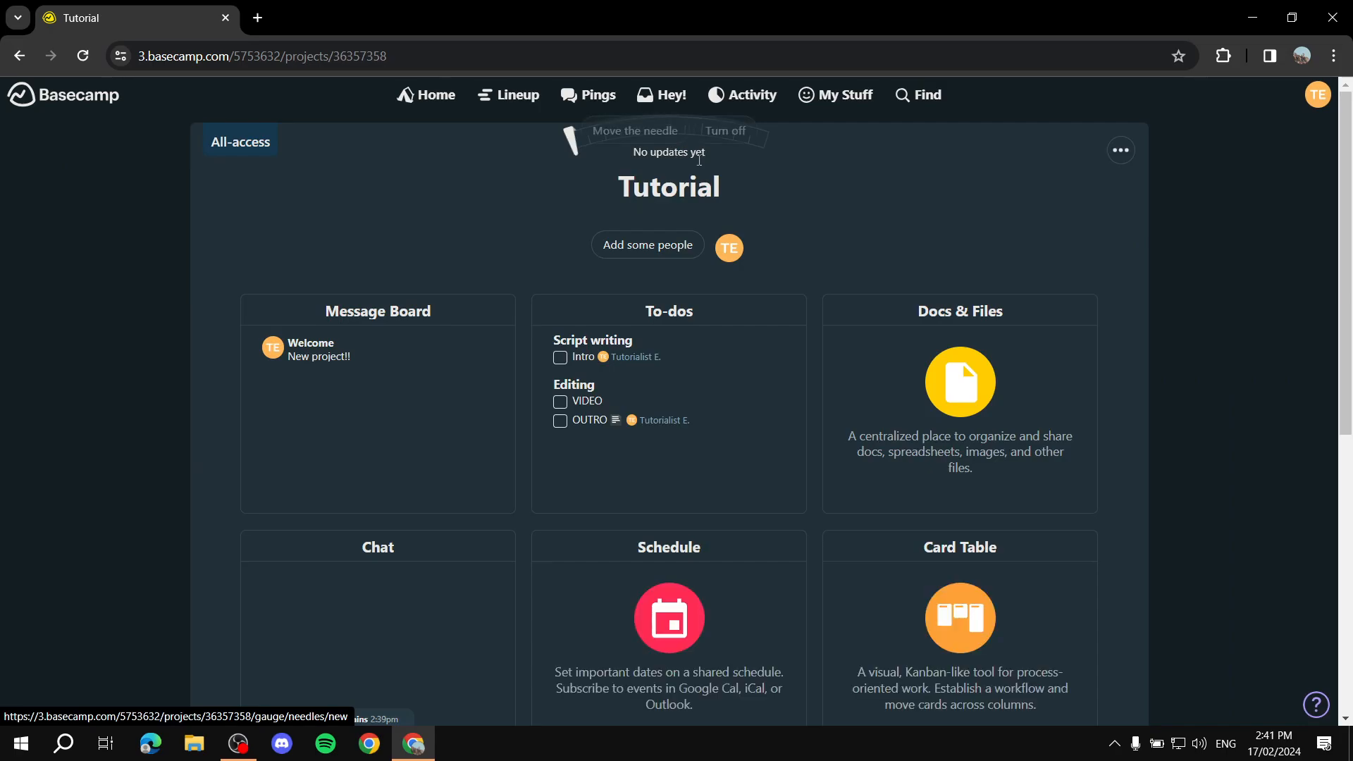
Step: Review the Tutorial project's activity feed and return to the Home page
scroll(864, 348, "down", 7)
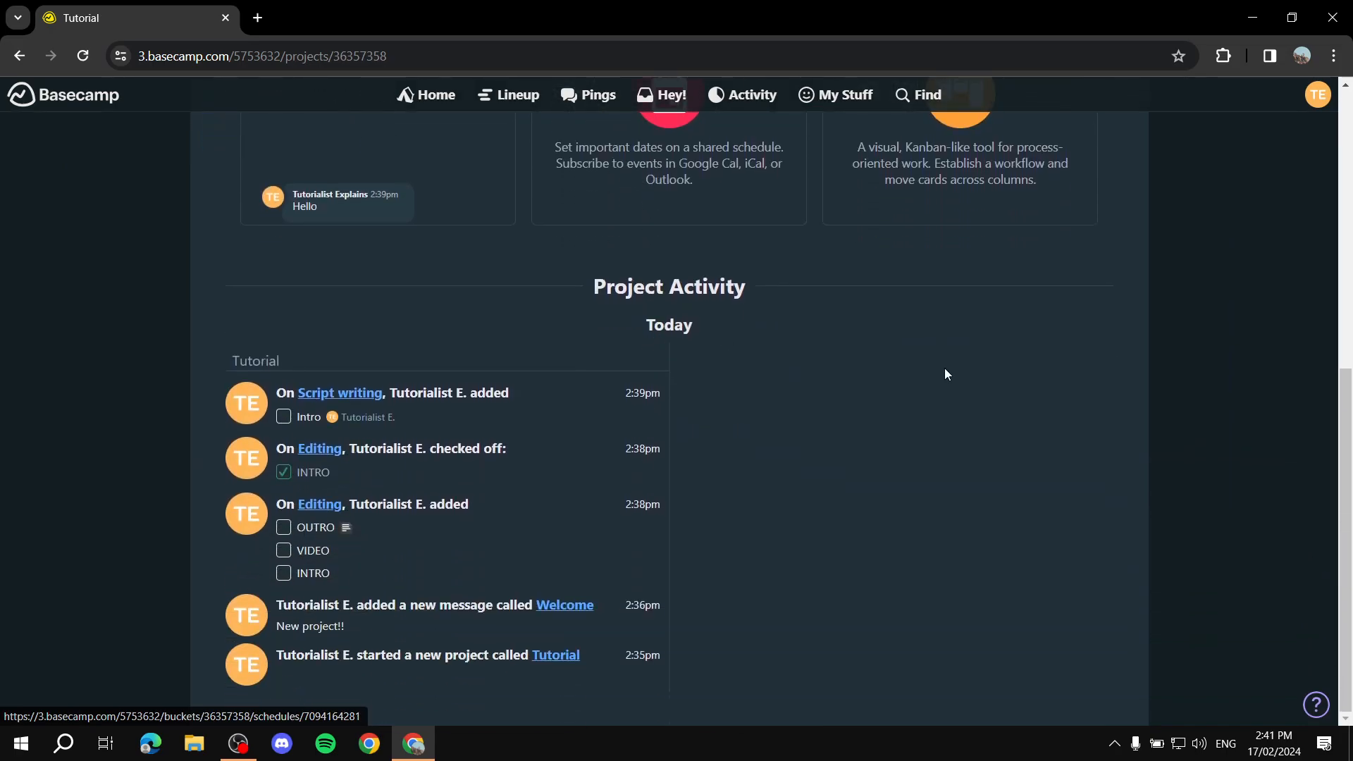
scroll(916, 372, "up", 7)
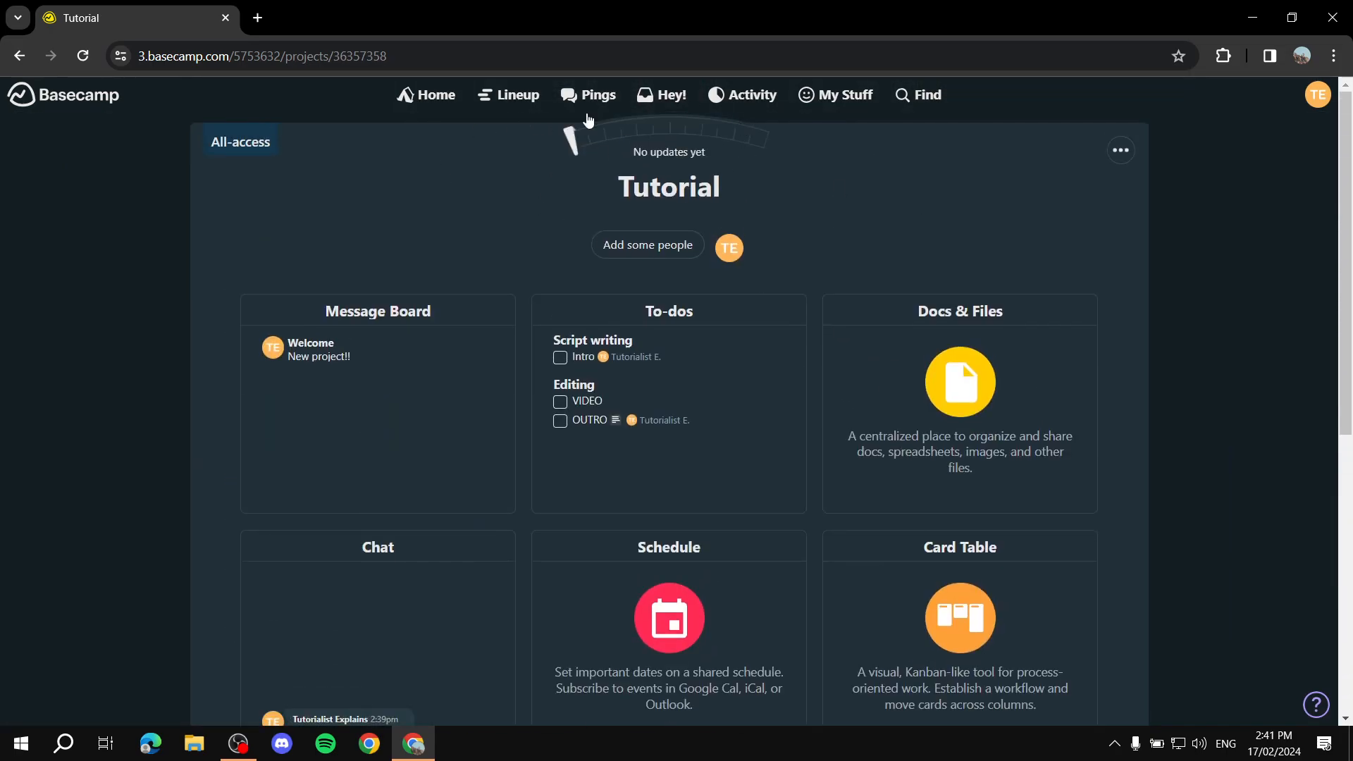
left_click(438, 100)
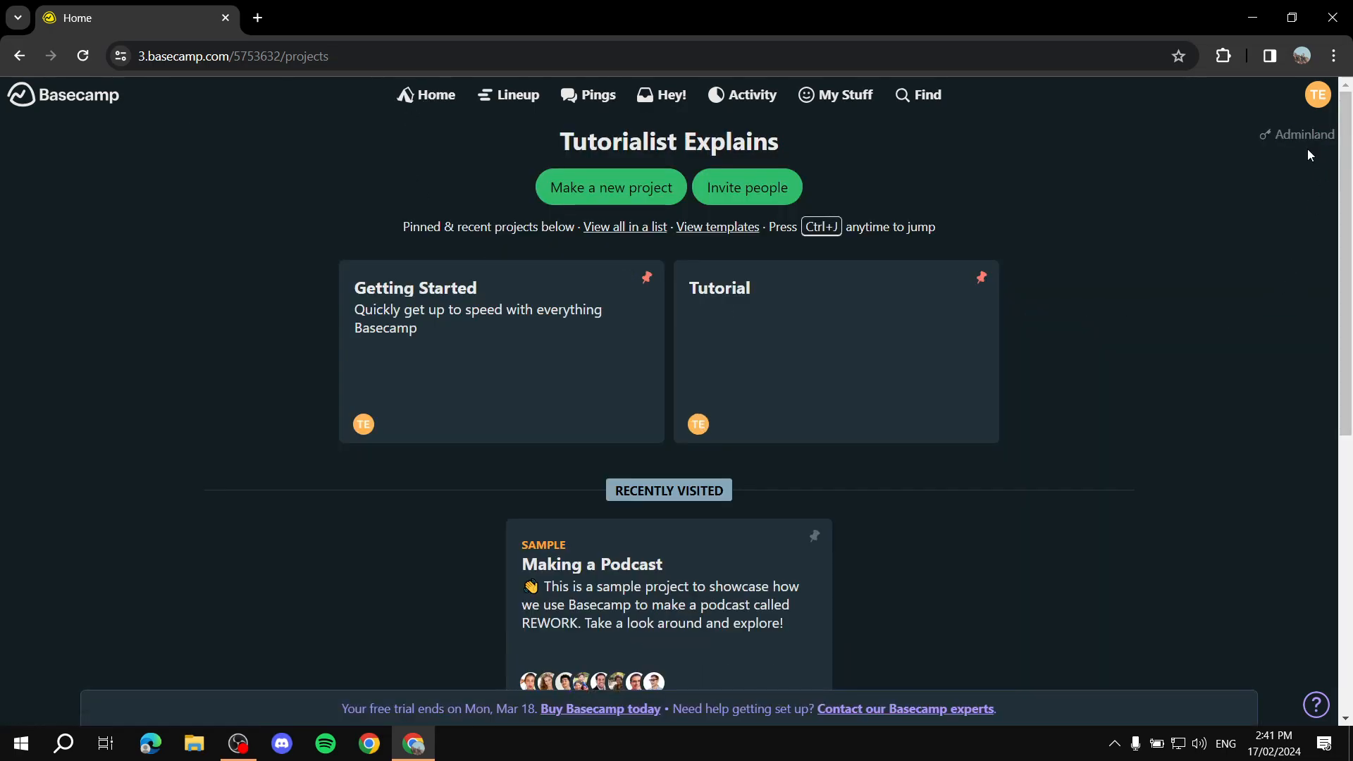
Step: Look through the personal settings and the Adminland account management options and return to the Home page
left_click(1316, 96)
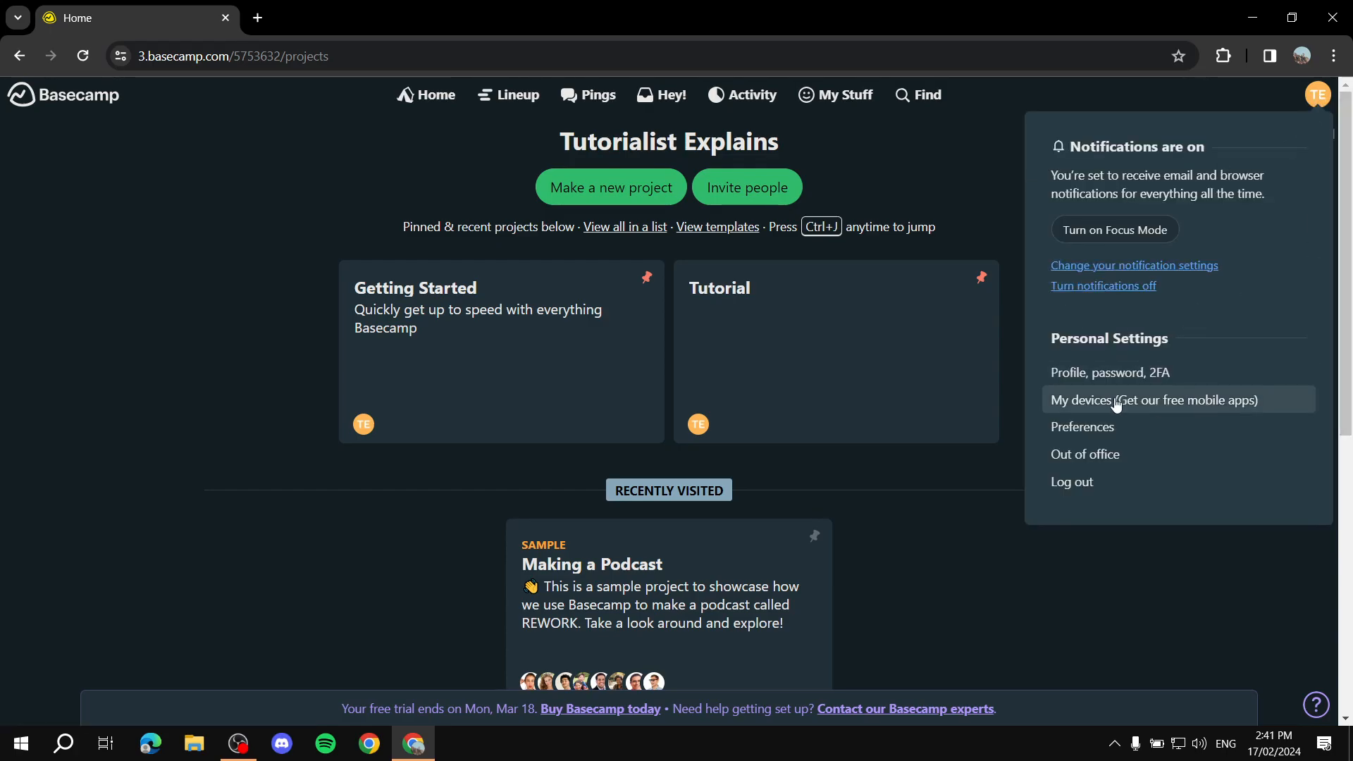
left_click(1317, 96)
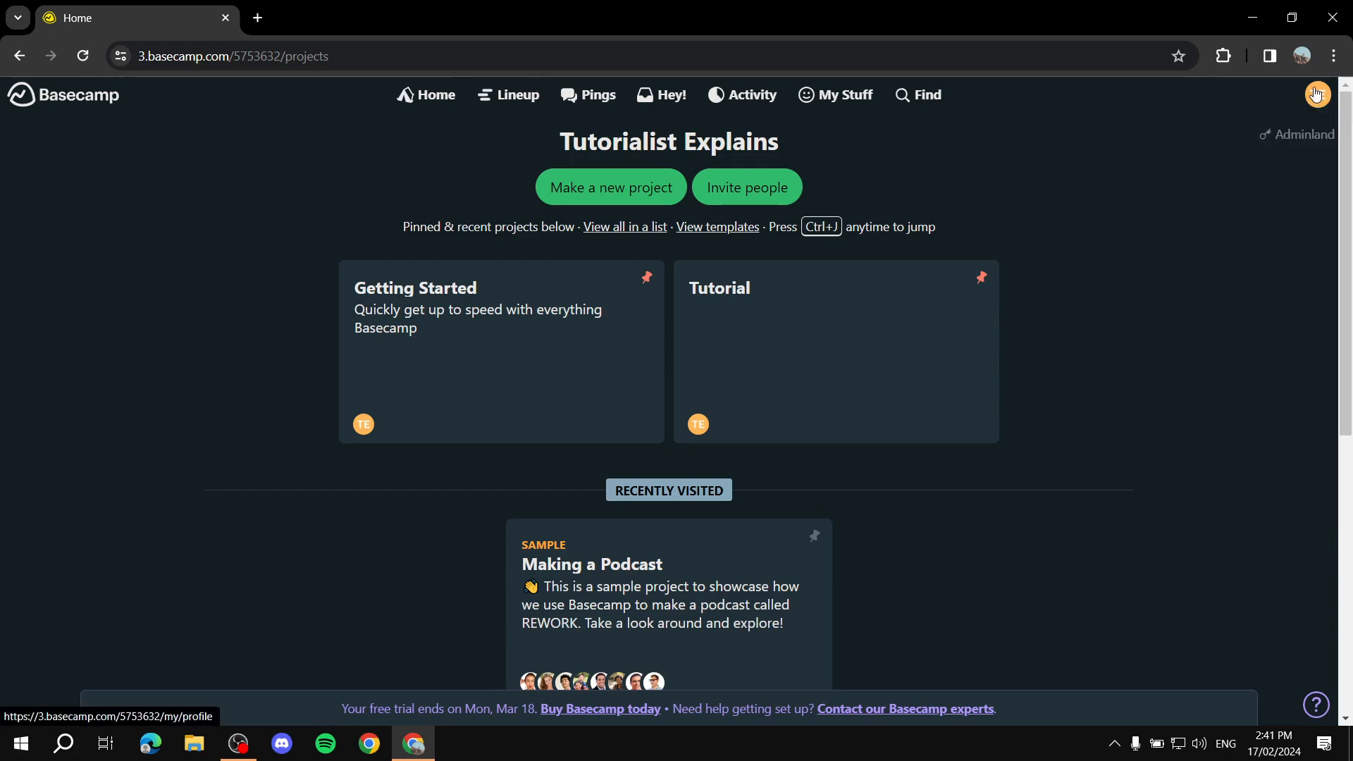
left_click(1290, 141)
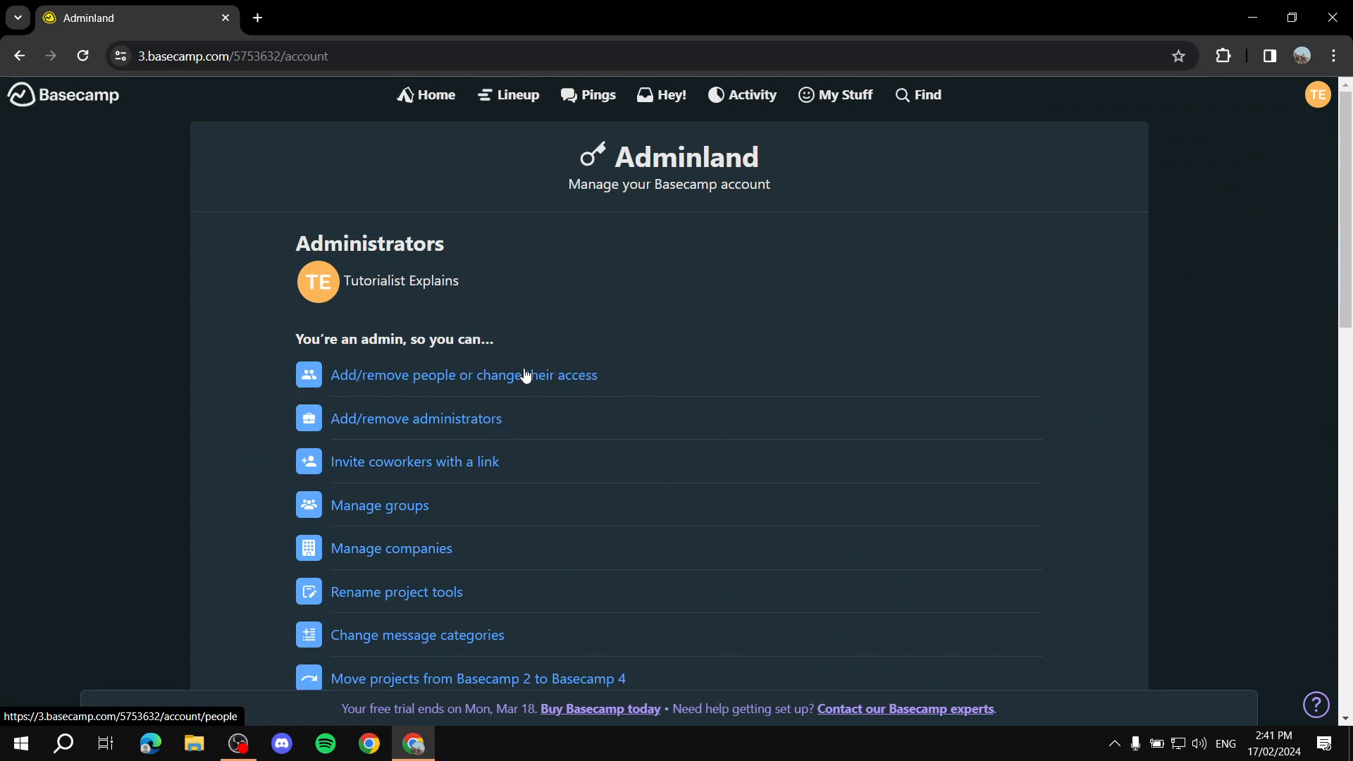
scroll(553, 381, "down", 3)
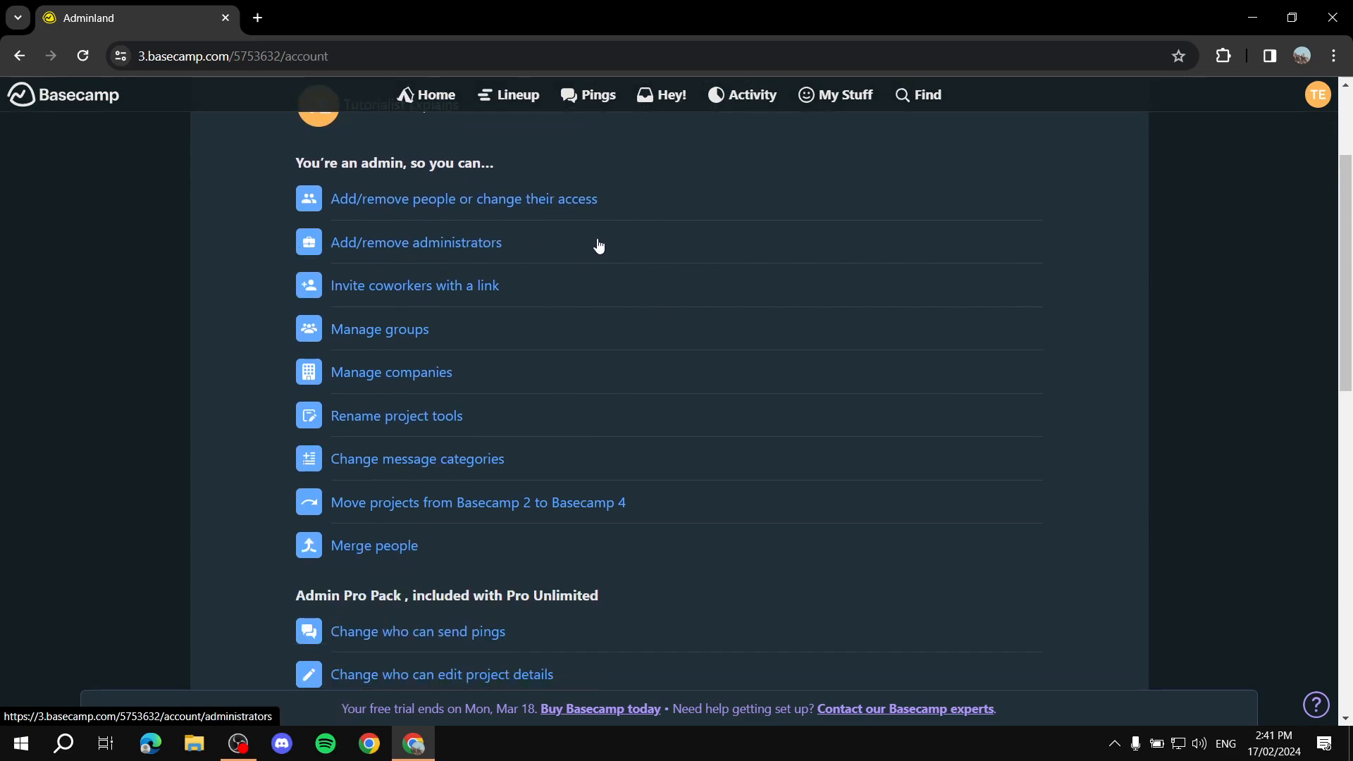
scroll(391, 280, "down", 6)
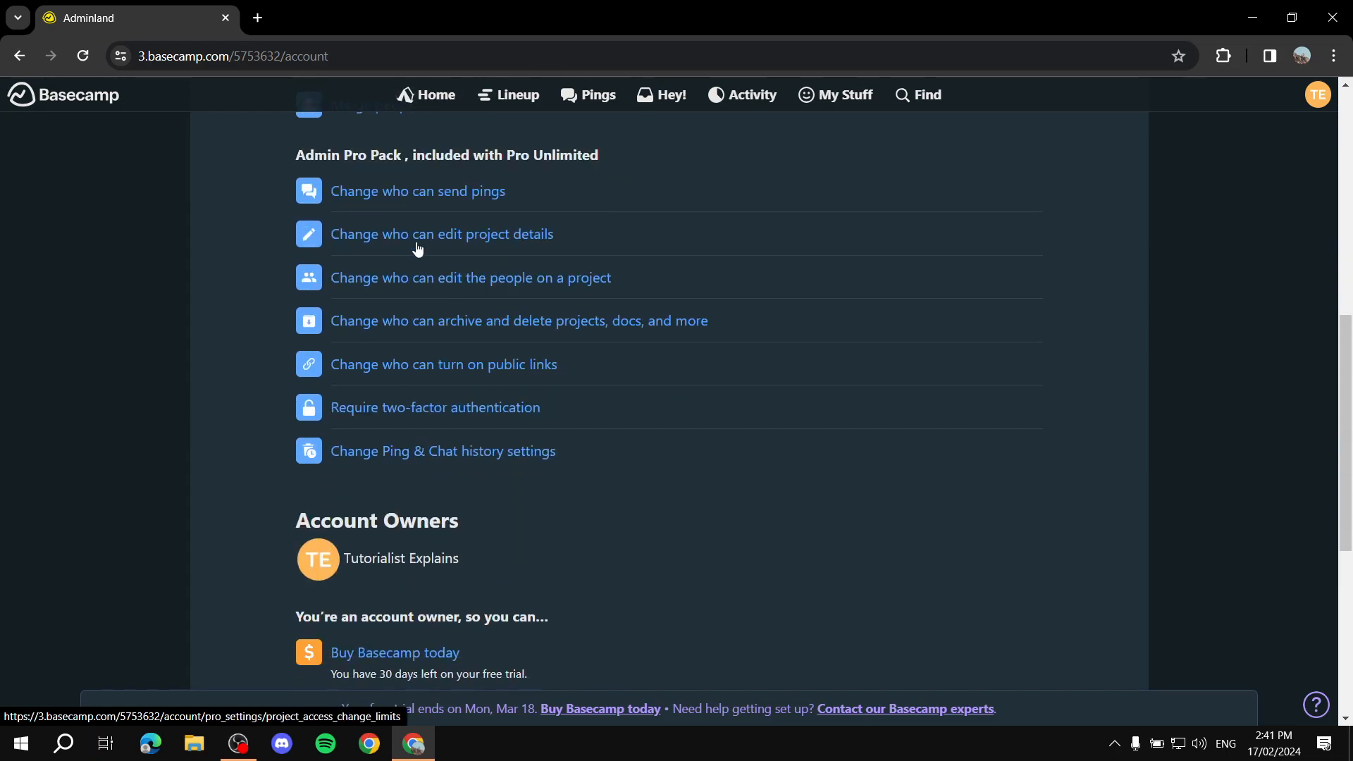
scroll(574, 305, "down", 3)
scroll(543, 297, "up", 10)
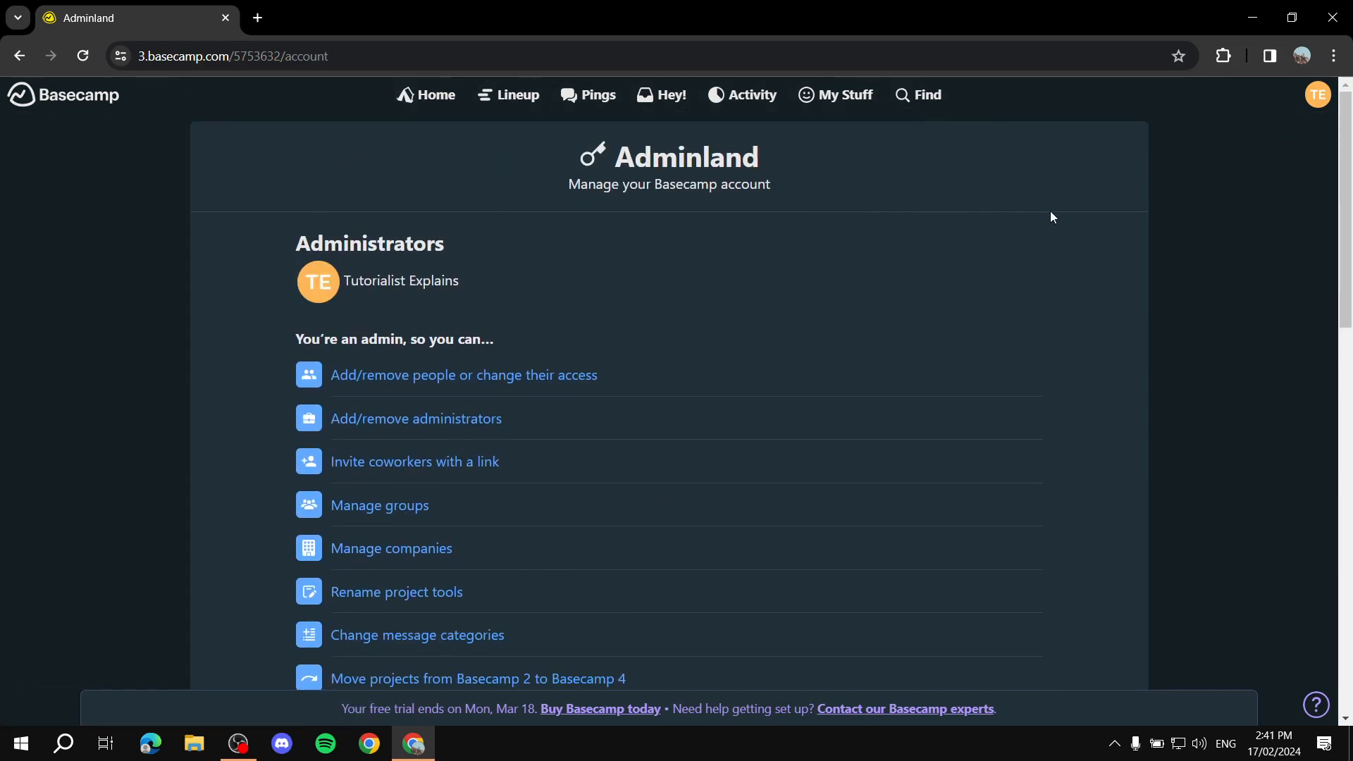
left_click(420, 103)
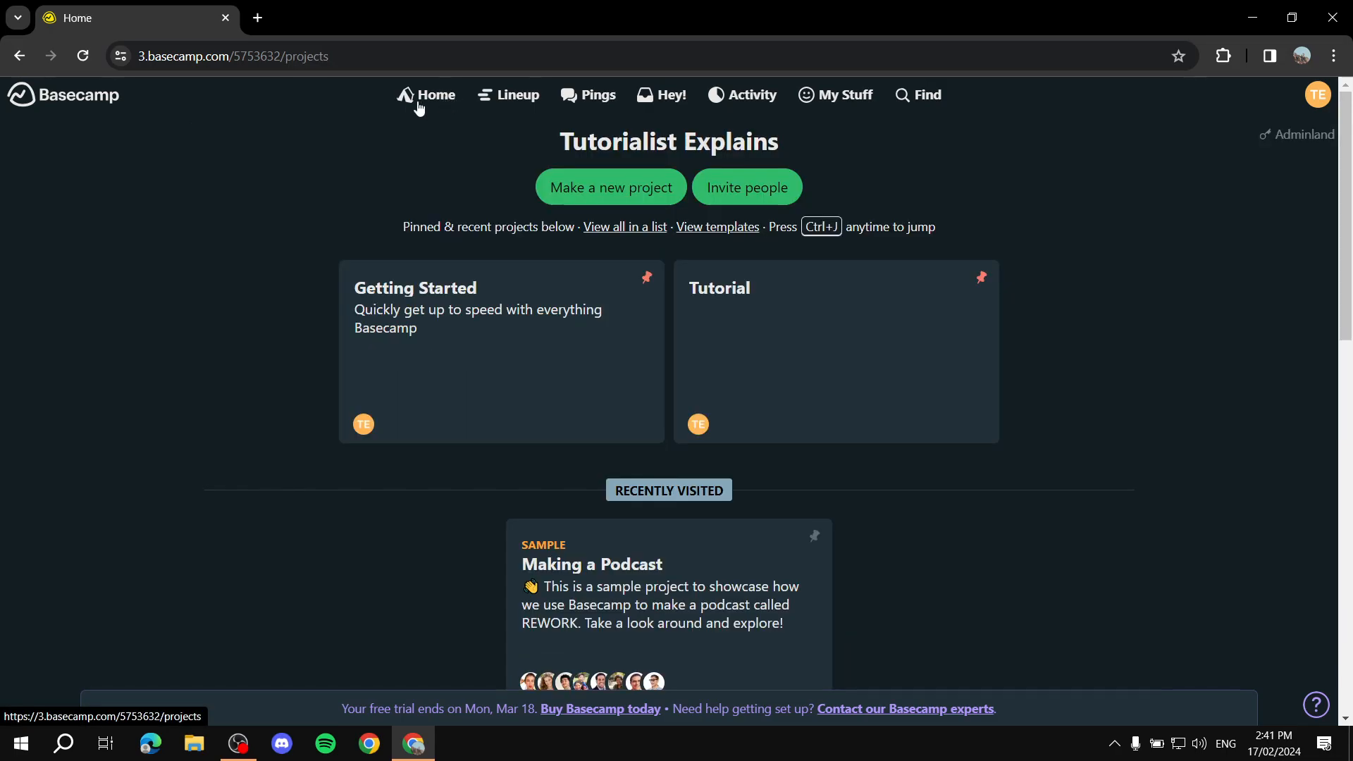
Step: Look at Lineup, Pings, Hey!, Activity and My Stuff in turn and return to the Home page
left_click(518, 102)
left_click(597, 97)
left_click(678, 98)
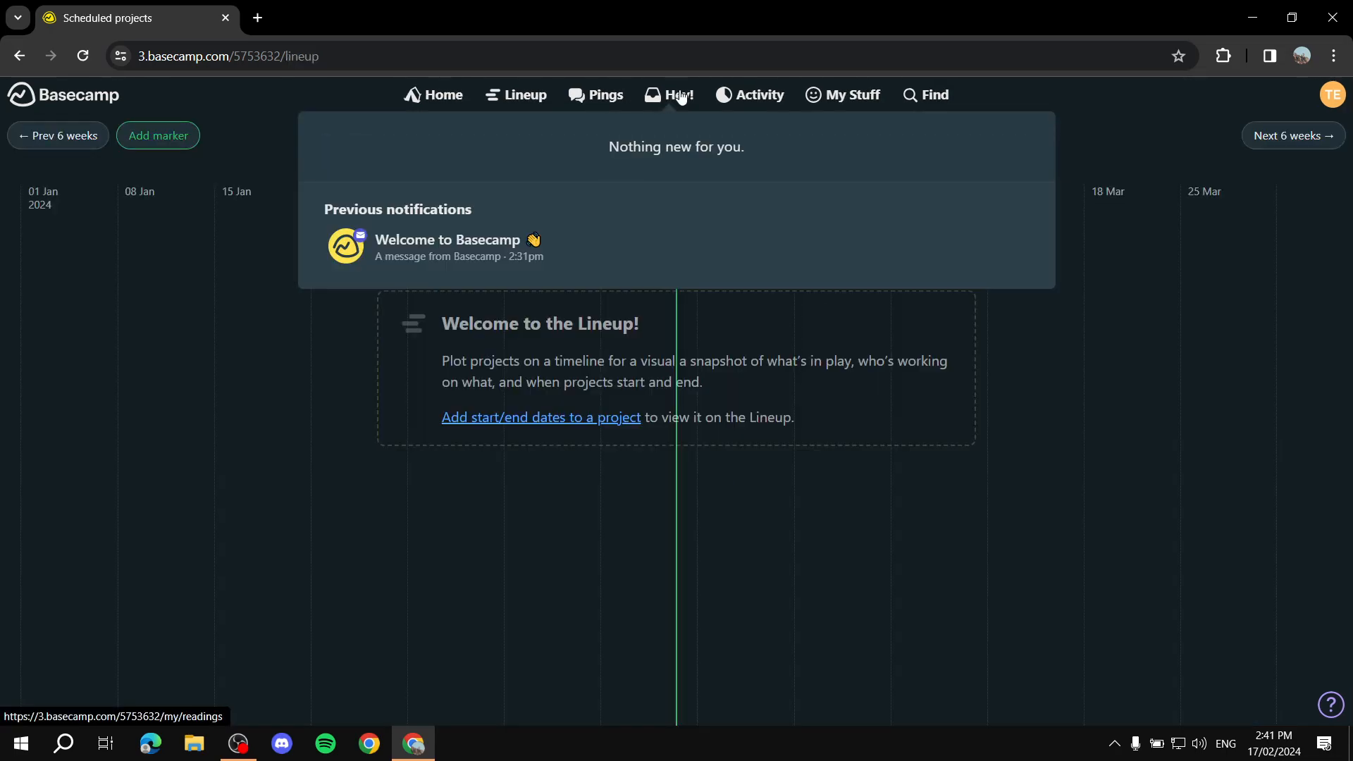
left_click(735, 95)
left_click(845, 97)
left_click(426, 100)
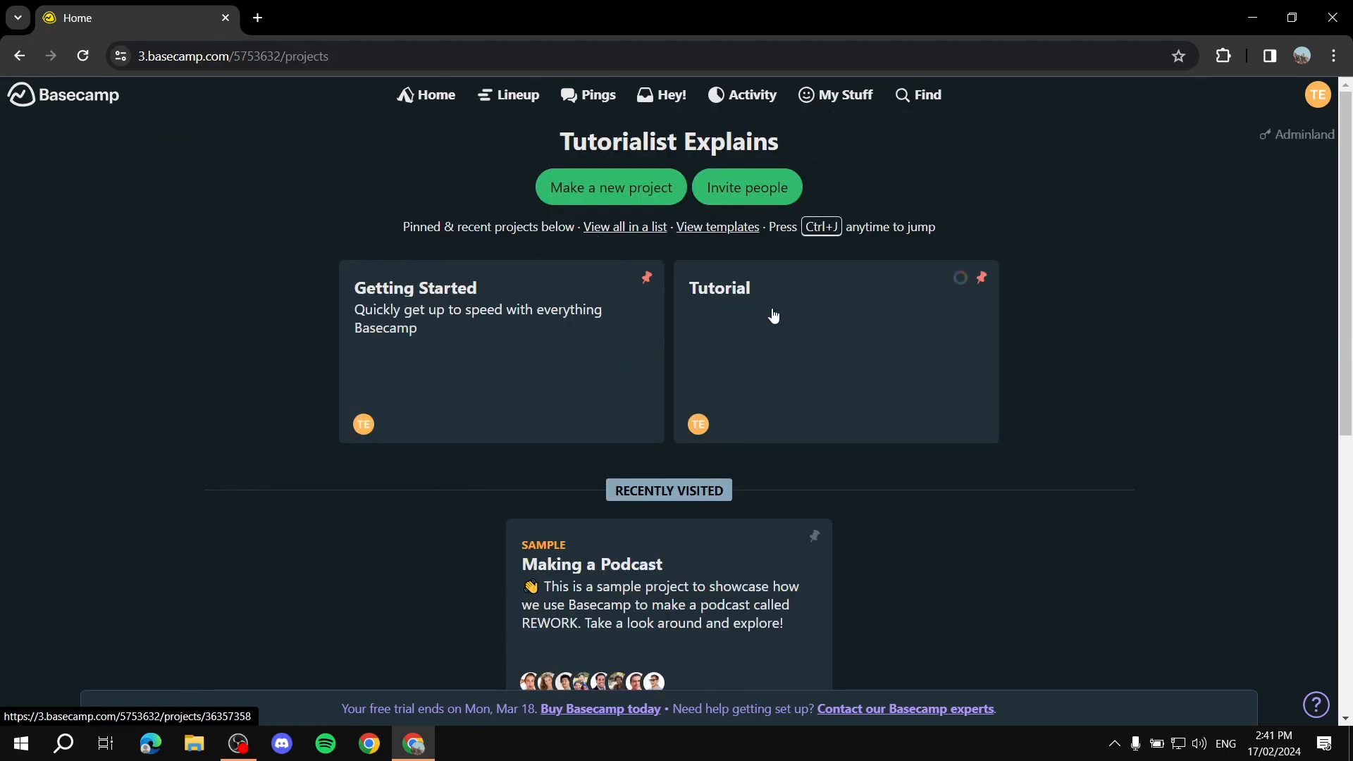
Step: Open the Tutorial project and review its tools and Project Activity
left_click(819, 307)
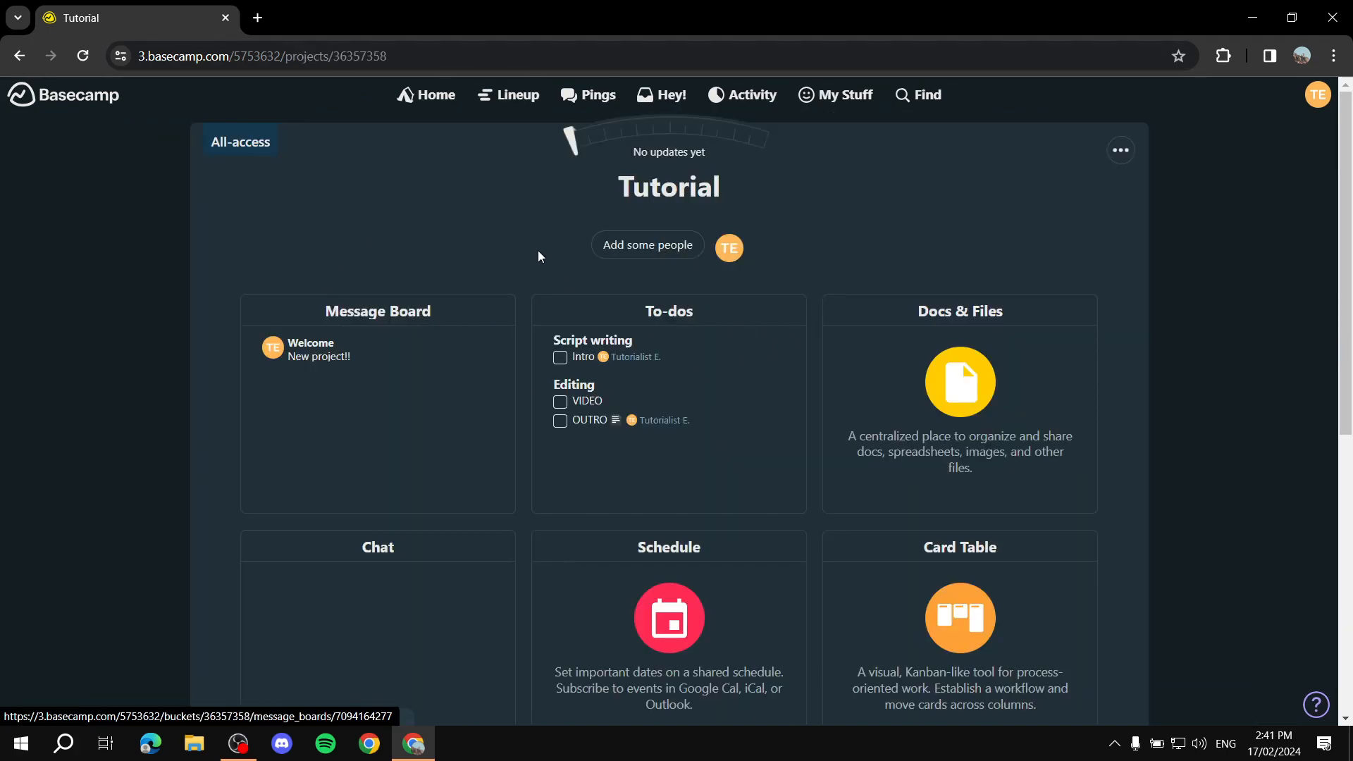
scroll(578, 313, "down", 2)
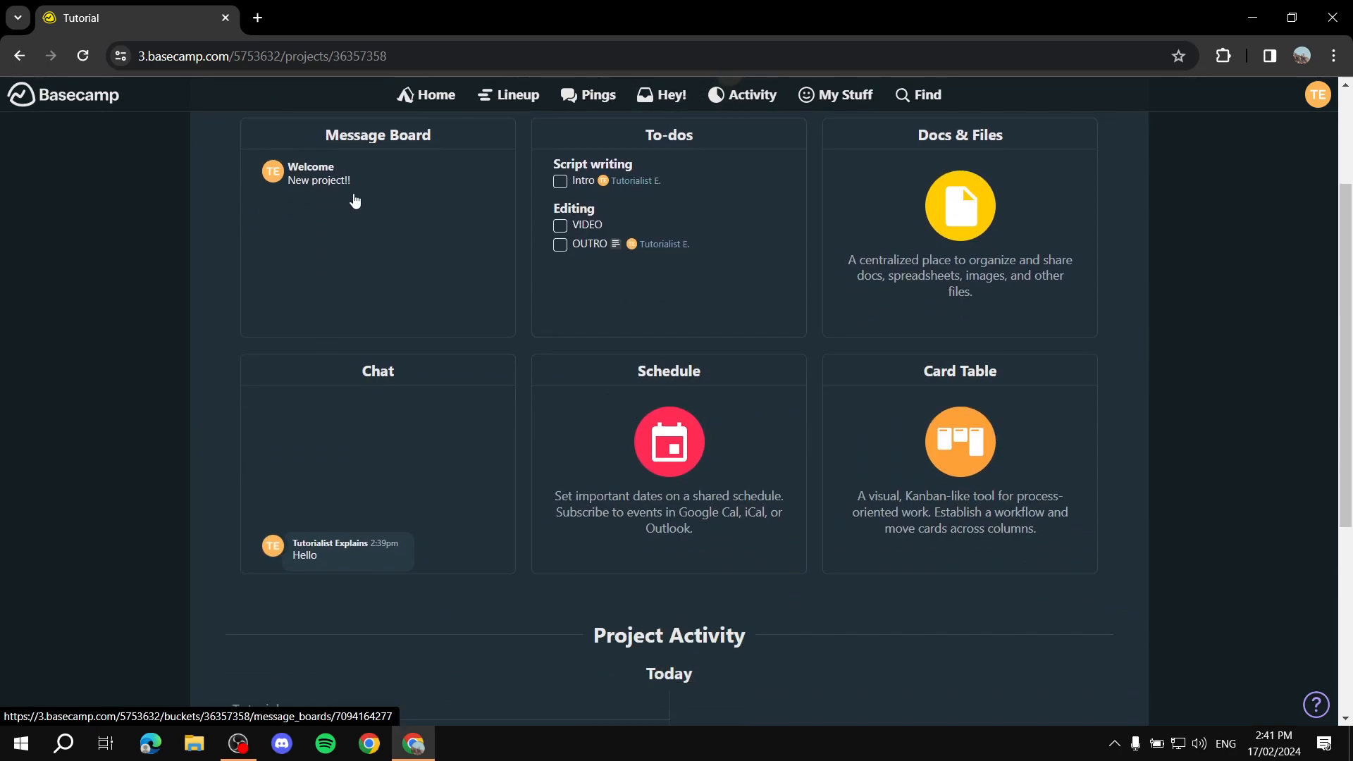
scroll(746, 242, "down", 5)
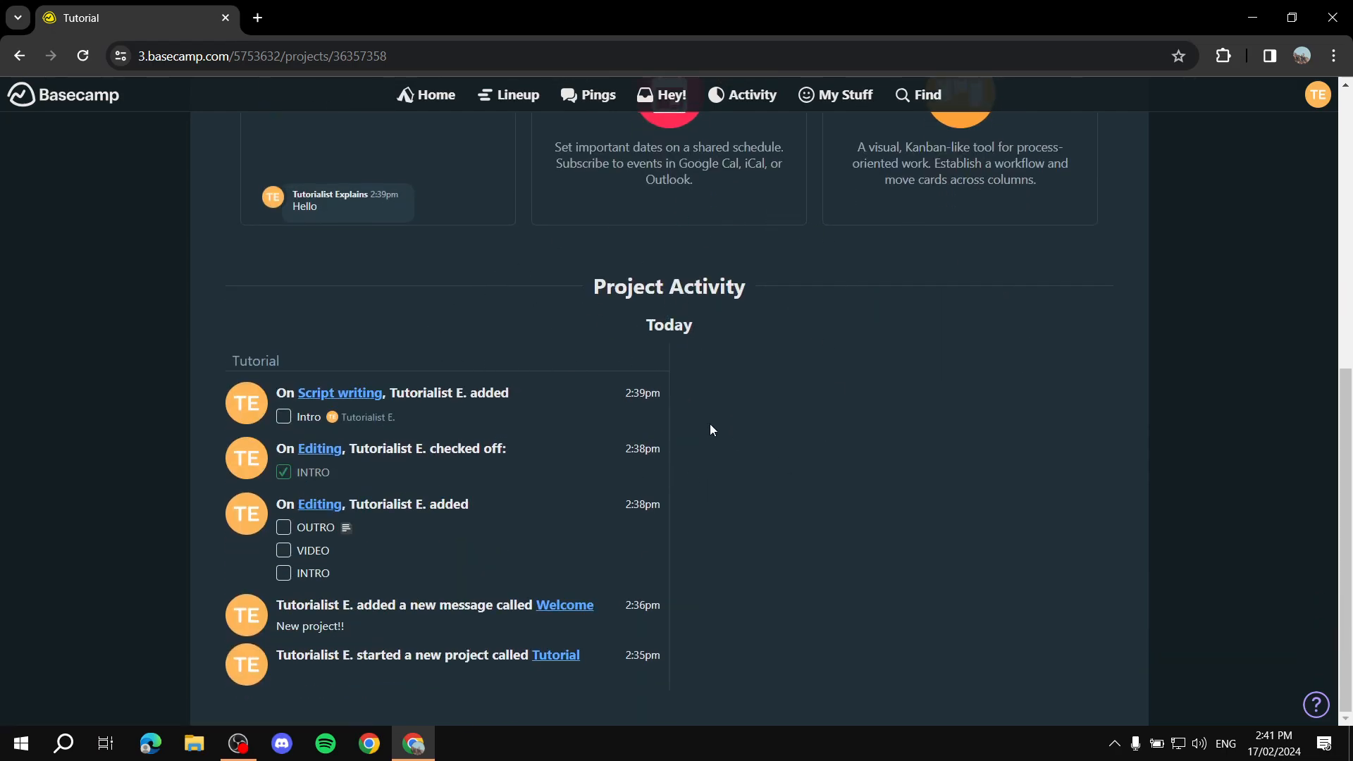
scroll(737, 442, "up", 7)
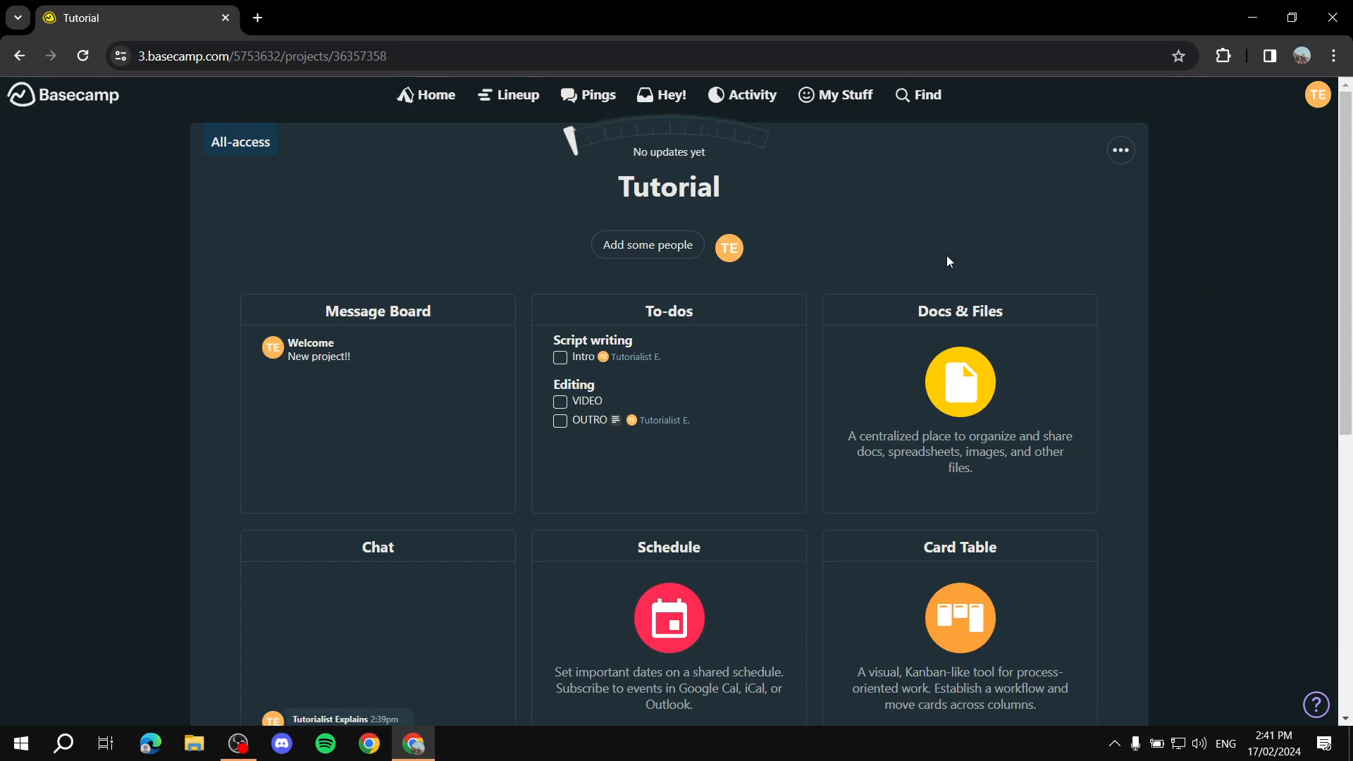
Step: View the desktop and mobile app download options and look over the Home page's projects
mouse_move(99, 111)
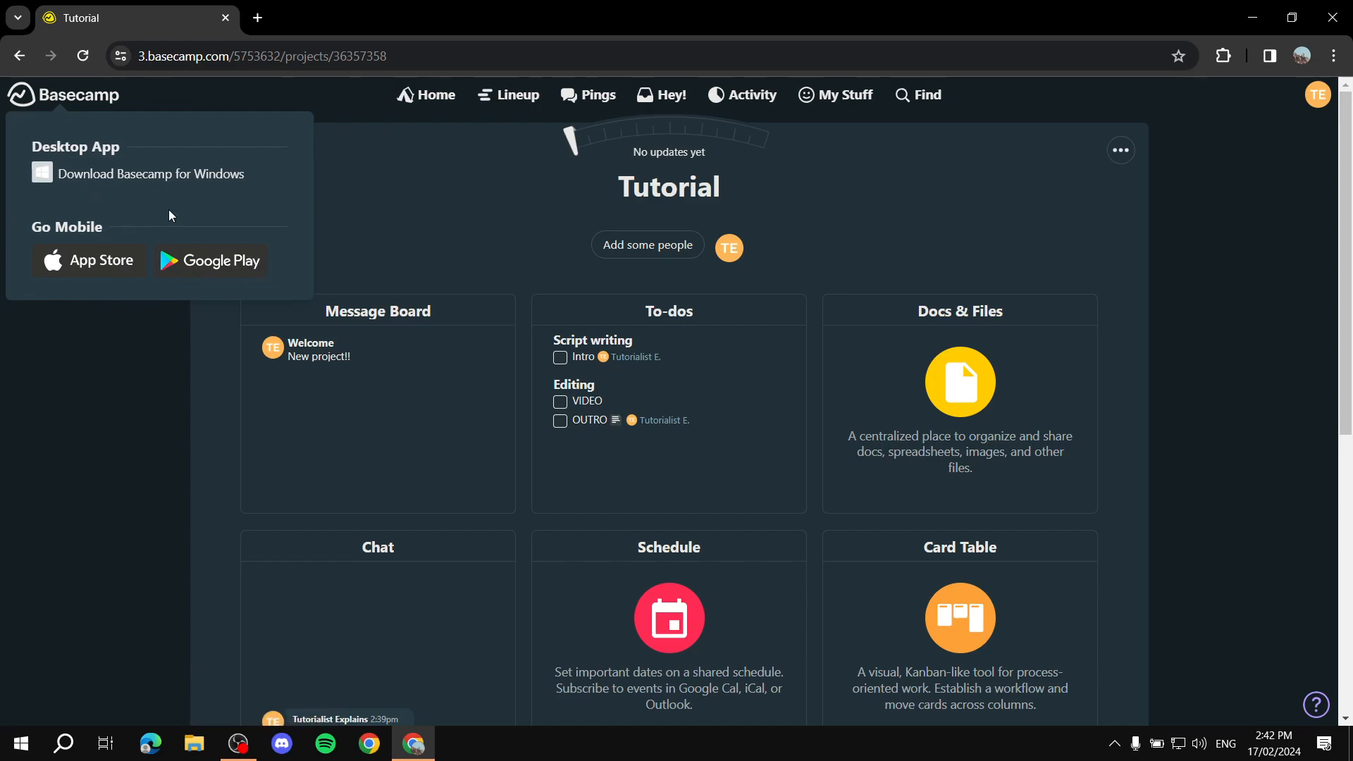
left_click(100, 99)
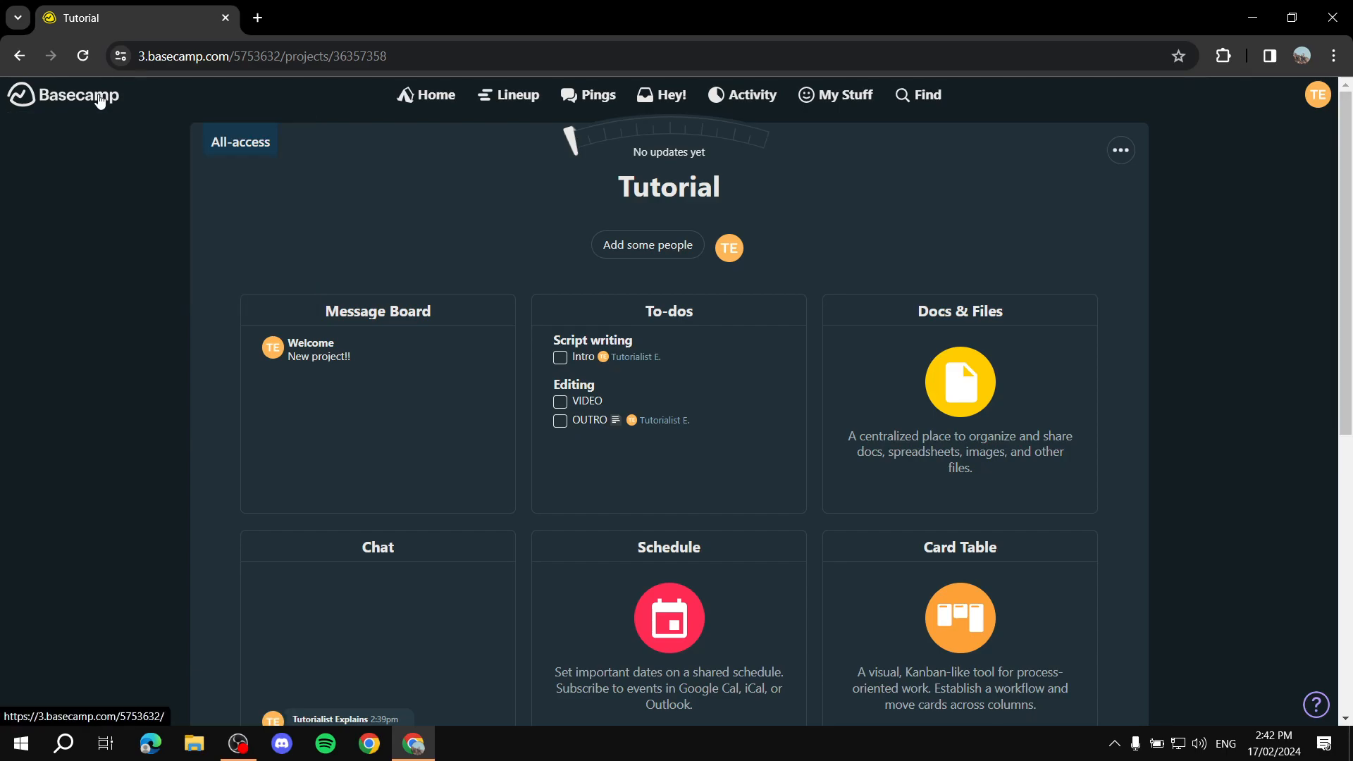
left_click(407, 99)
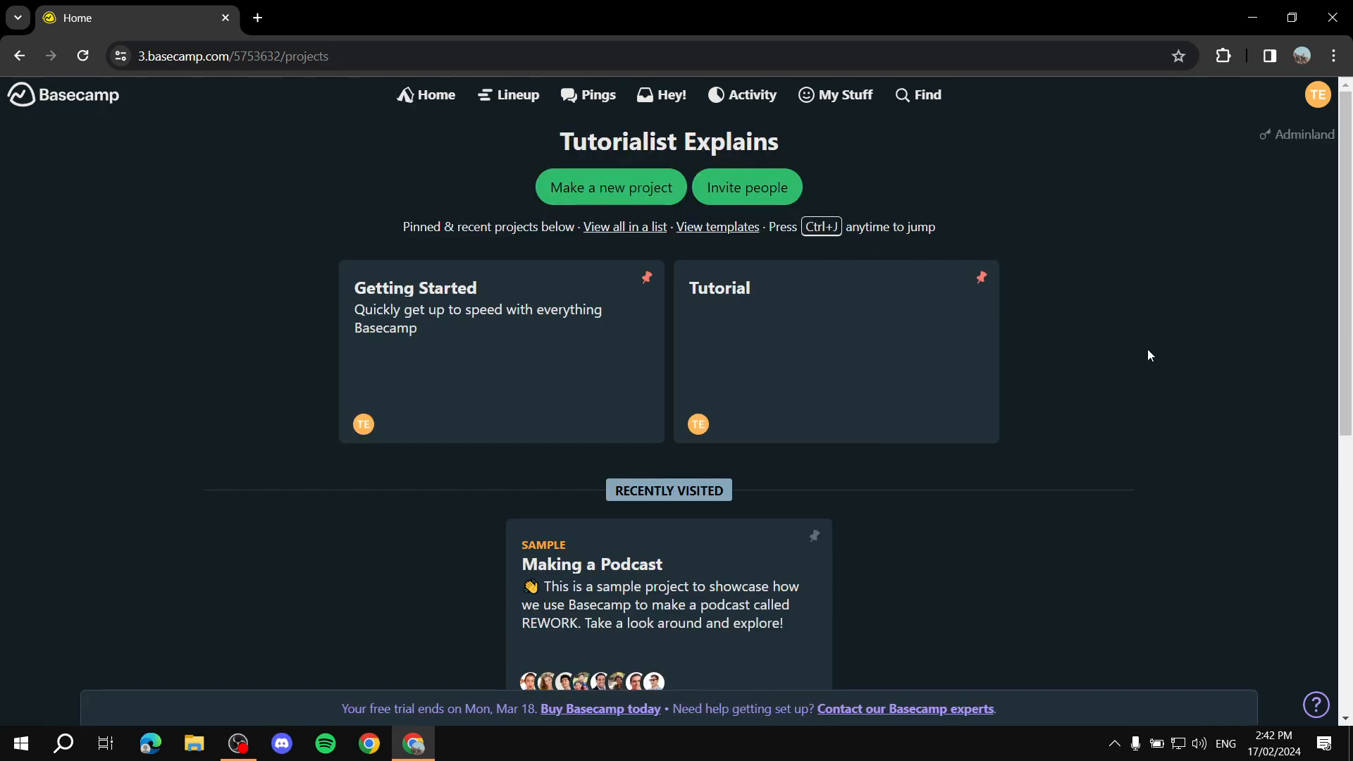
scroll(1128, 282, "down", 7)
scroll(1036, 172, "up", 7)
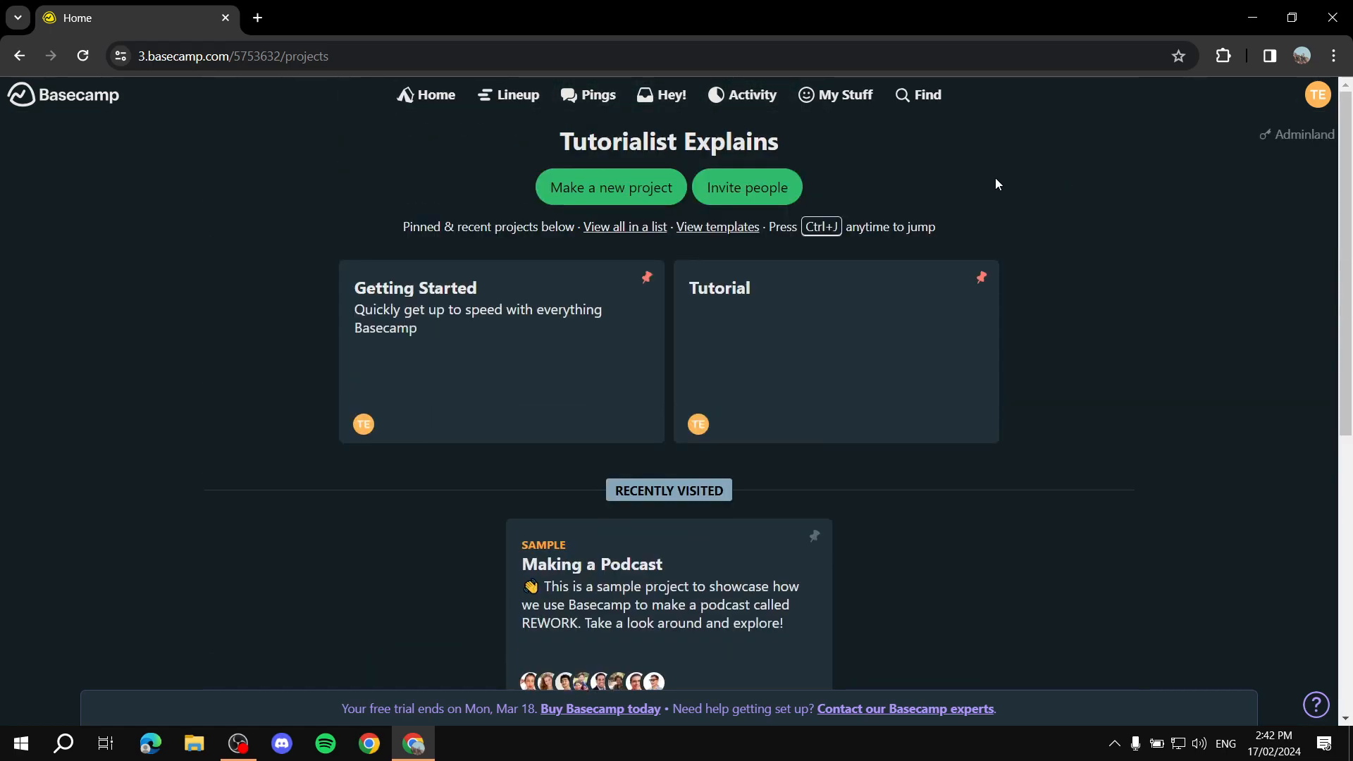